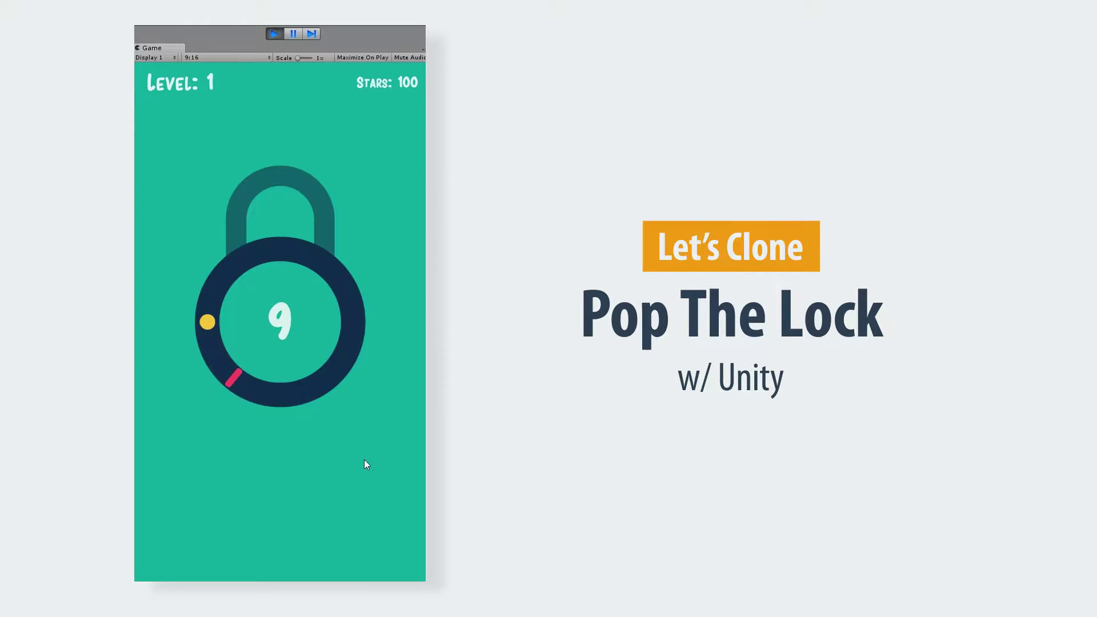
Play-test the lock game with four taps in the Game view, trying to pop the dot
left_click(288, 449)
left_click(293, 413)
left_click(287, 447)
left_click(293, 412)
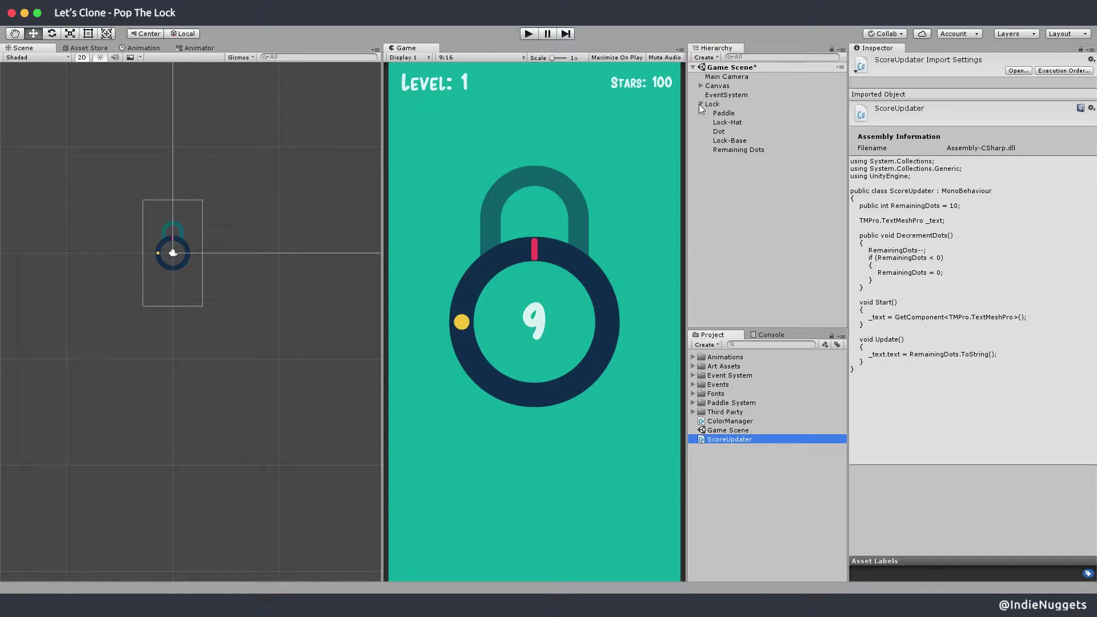
Save the Game Scene and create a new C# script named GameData
key("super+s")
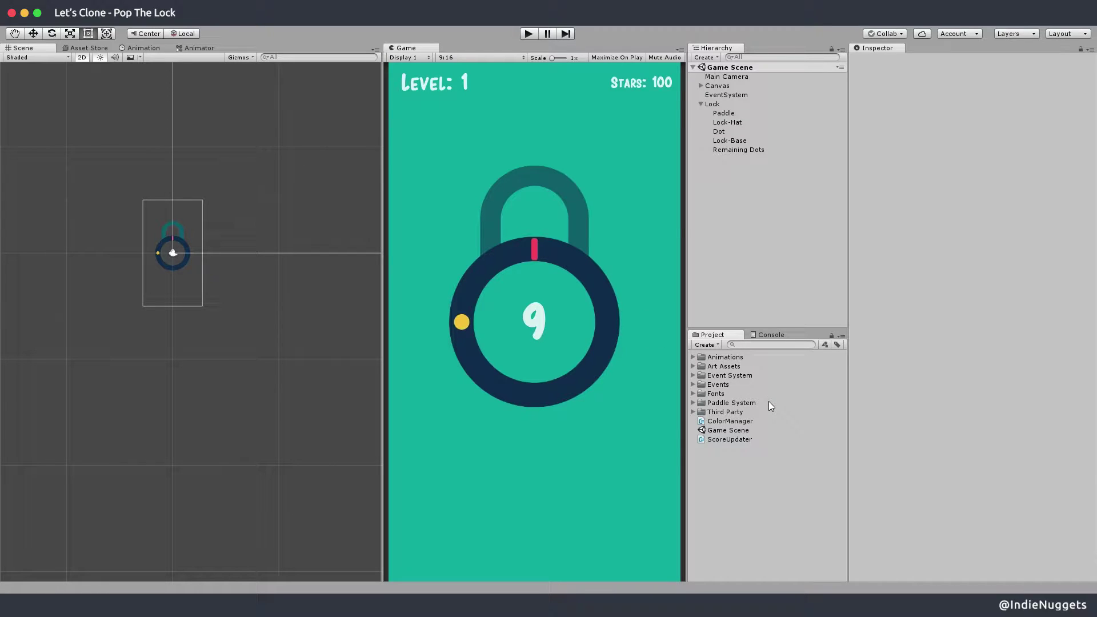
left_click(708, 345)
left_click(743, 204)
type("GameData")
key("Return")
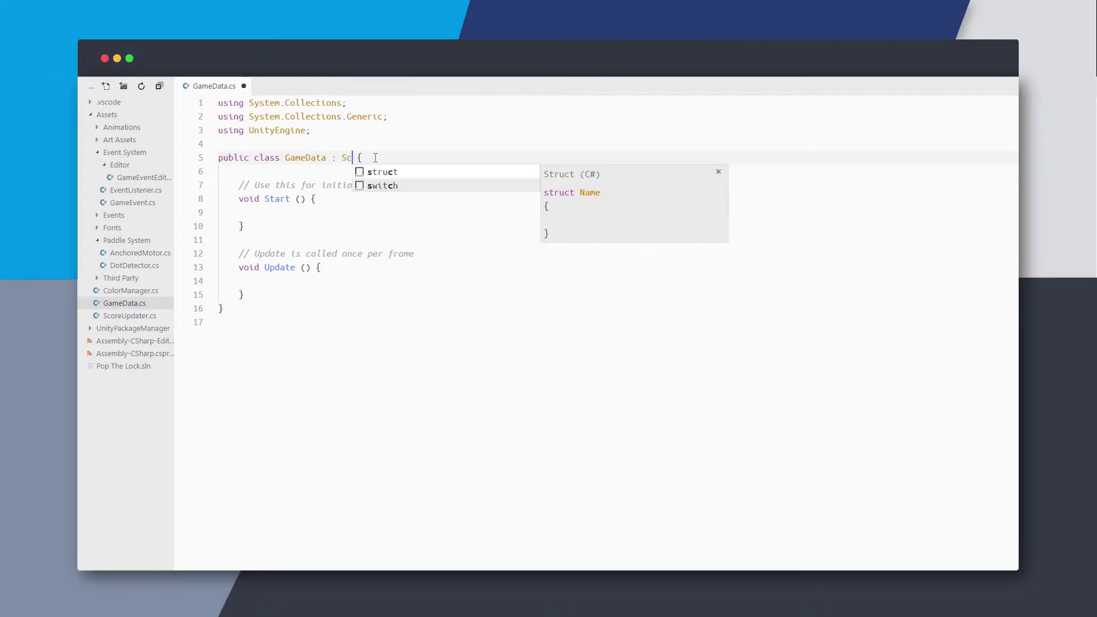
Make GameData derive from ScriptableObject and delete the default Start and Update methods
type("criptab")
key("Tab")
key("Return")
left_click_drag(229, 333, 217, 186)
key("BackSpace")
Add public int fields CurrentLevel, MaxUnlockedLevel and DotsRemaining to GameData and save
type("public int CurrentLevel;")
key("Return")
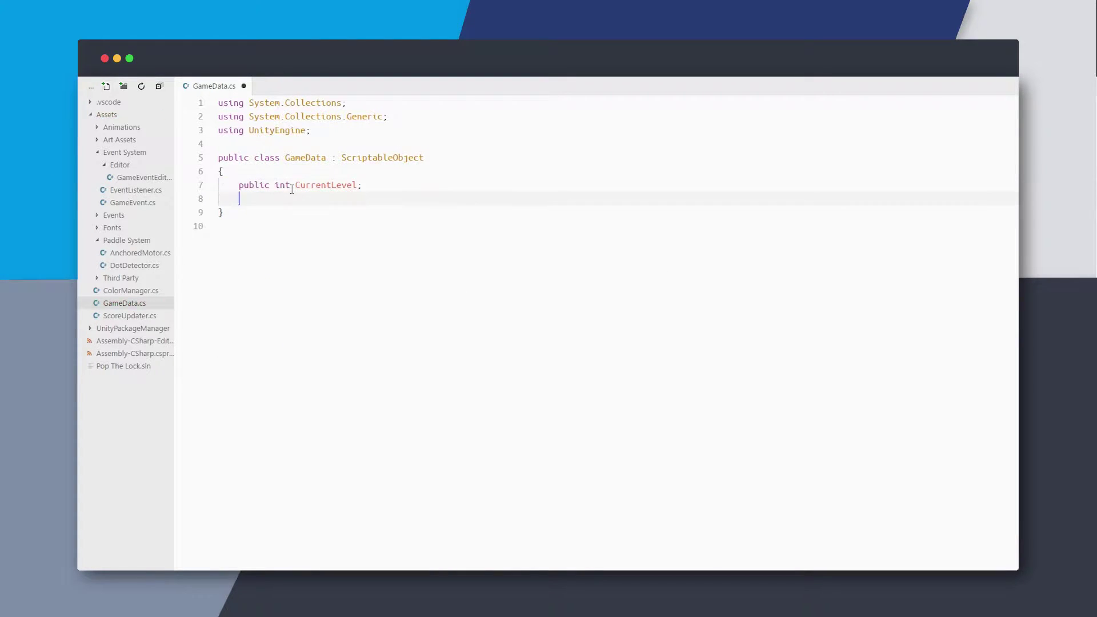
type("public int Unl")
key("BackSpace")
key("BackSpace")
key("BackSpace")
type("<axUnlockedLevel;")
key("Return")
type("public int ")
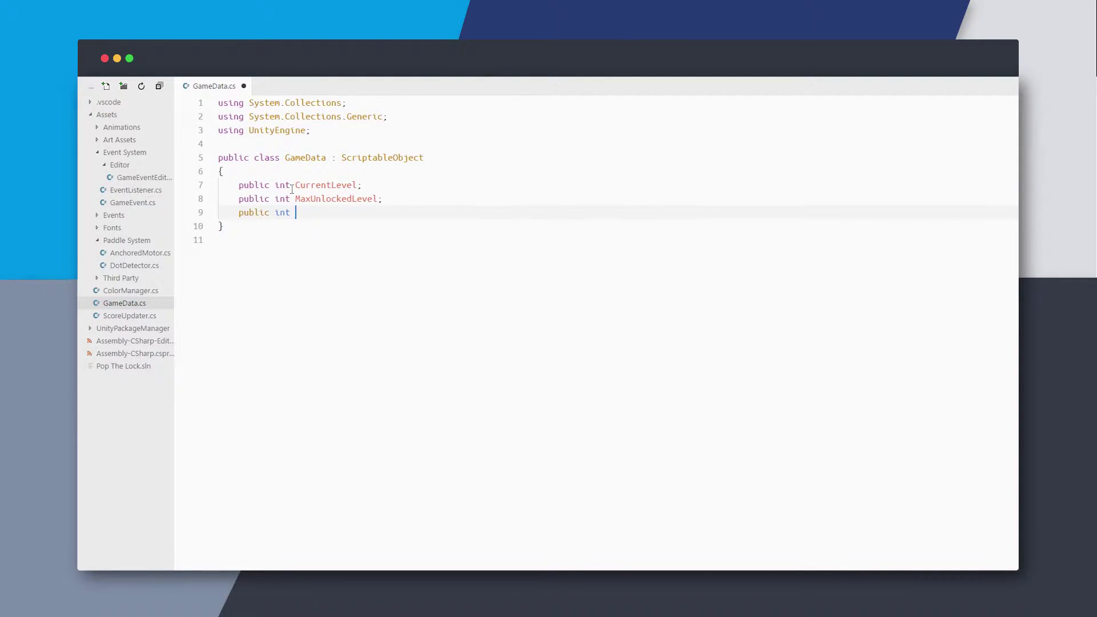
type("DotsRemaining;")
key("ctrl+s")
Add a ResetLevel() method that sets DotsRemaining to CurrentLevel, and save
key("Return")
key("Return")
type("public void ResetLevel(){")
key("Return")
type("DotsRemaining")
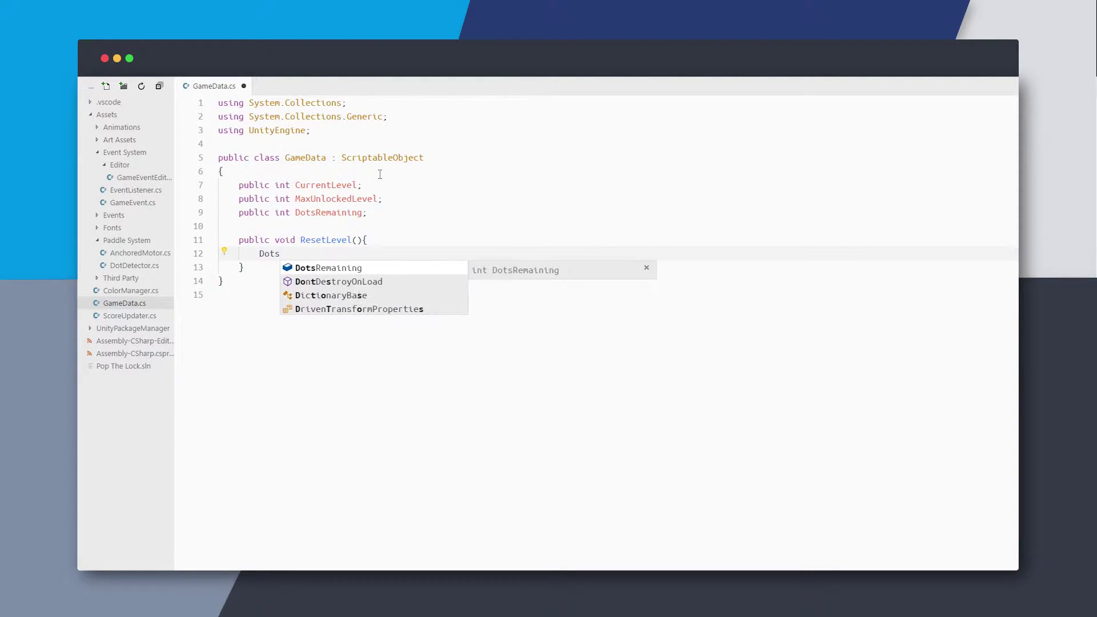
type(" = CurrentLevel;")
key("ctrl+s")
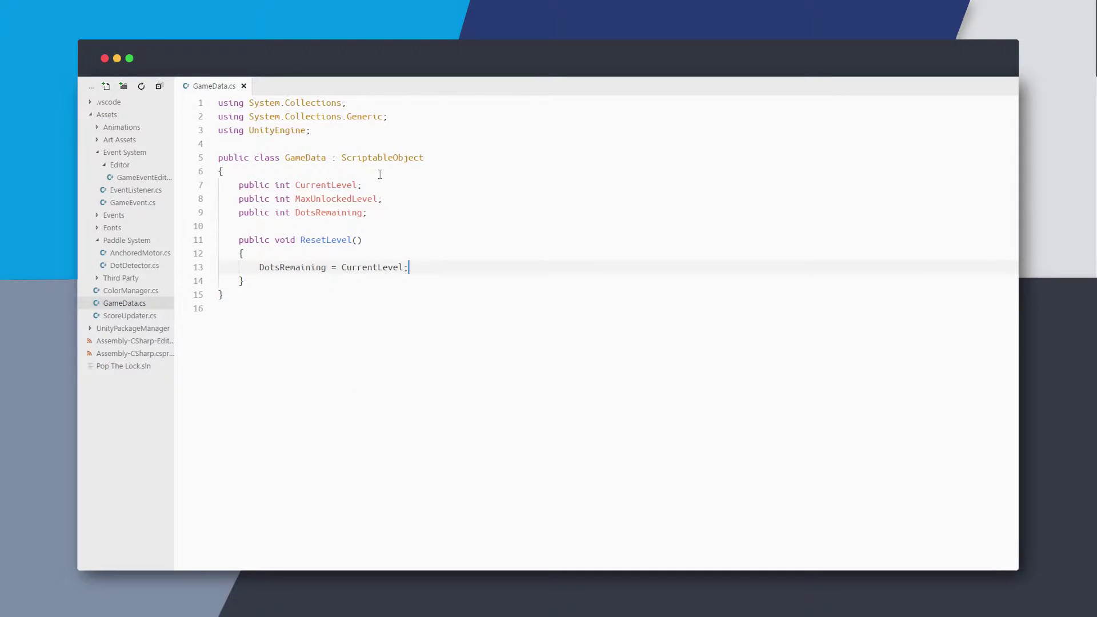
Remove the two unused using lines and add a [CreateAssetMenu] attribute above the class
left_click_drag(388, 116, 211, 107)
key("BackSpace")
key("Delete")
left_click(252, 116)
key("Return")
type("[Creat")
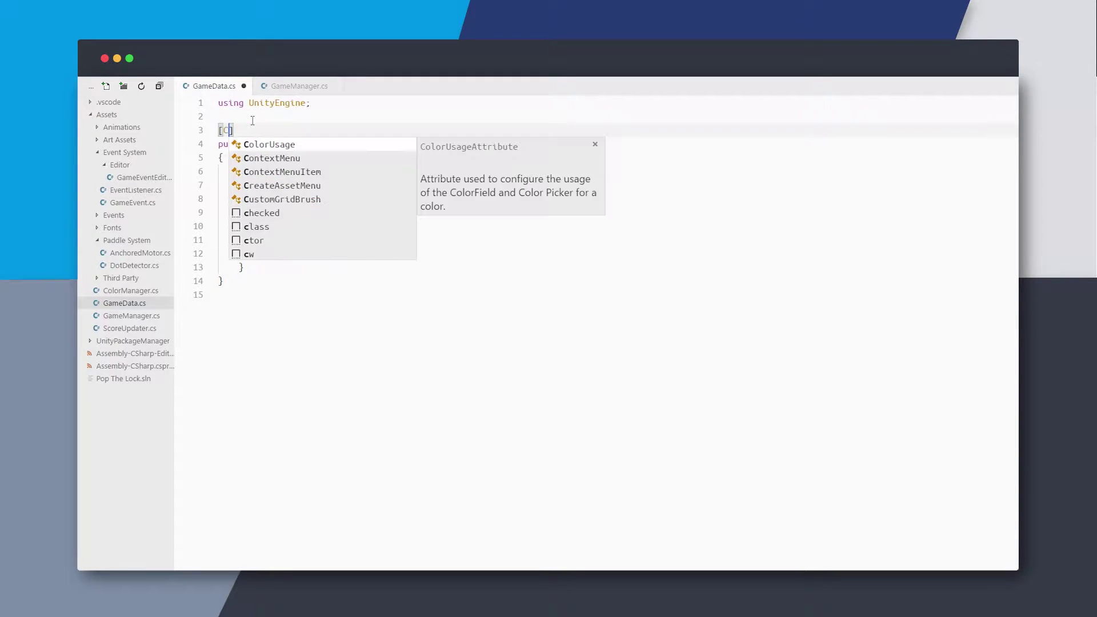
key("Tab")
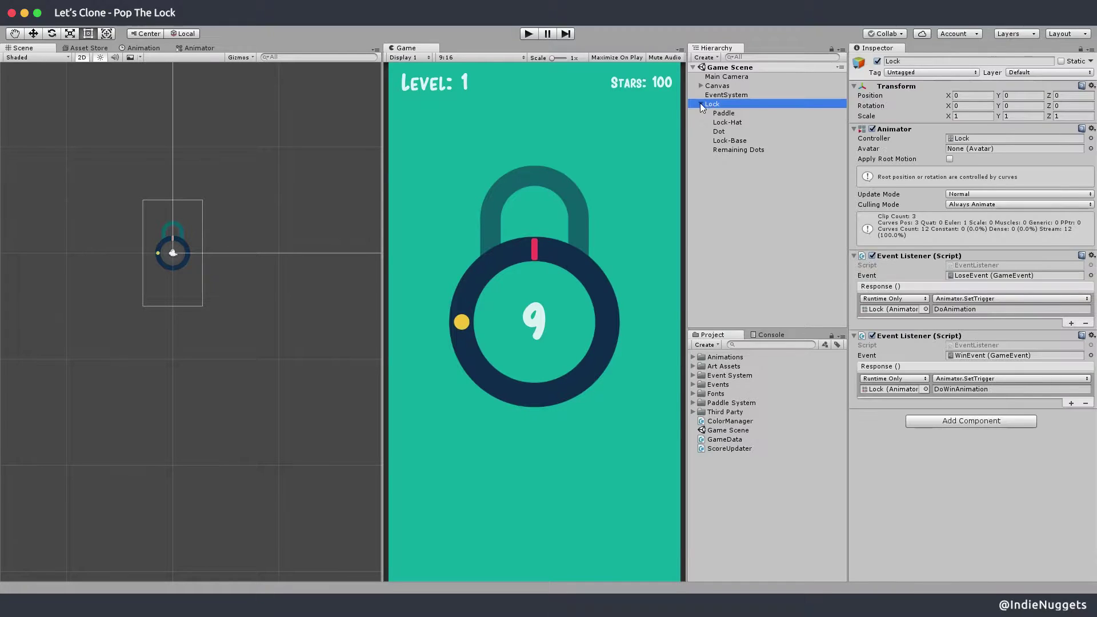
Create an empty GameObject named Manager in the scene
right_click(722, 143)
left_click(748, 240)
type("Manager")
key("Return")
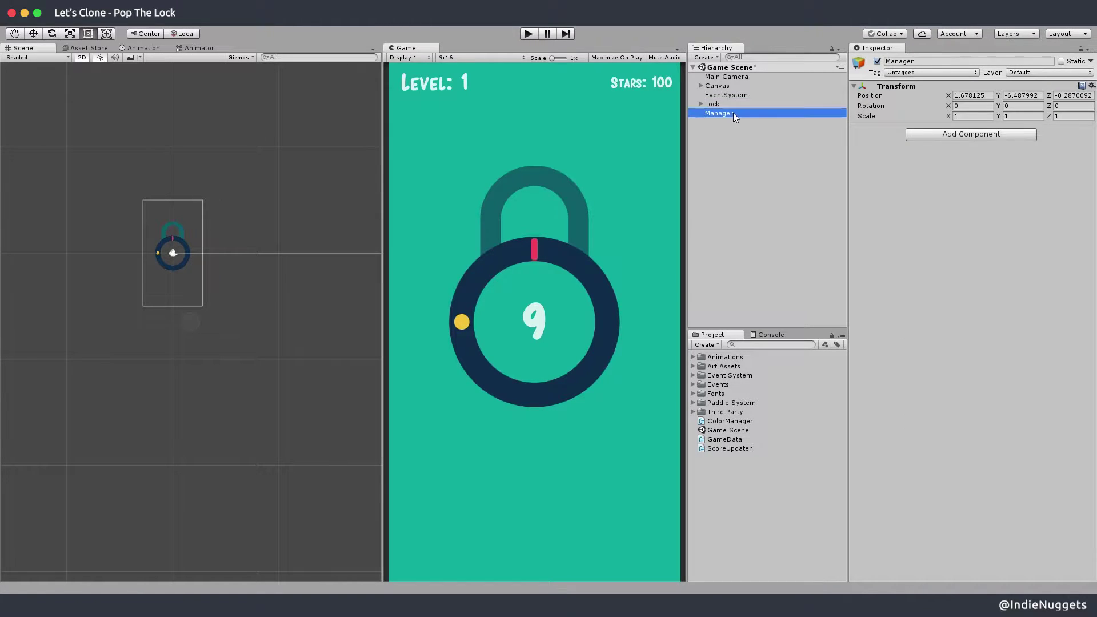
Attach a new GameManager script to Manager with a GameData field, and save it
left_click(926, 134)
type("GameManager")
key("Return")
key("Return")
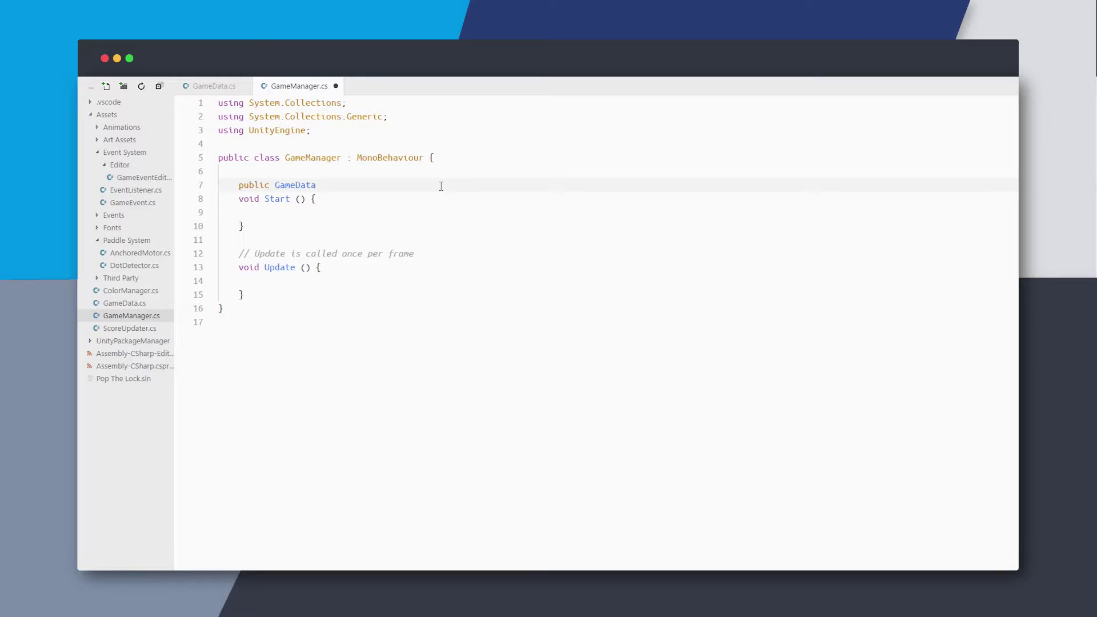
type("GameData;")
key("Return")
key("ctrl+s")
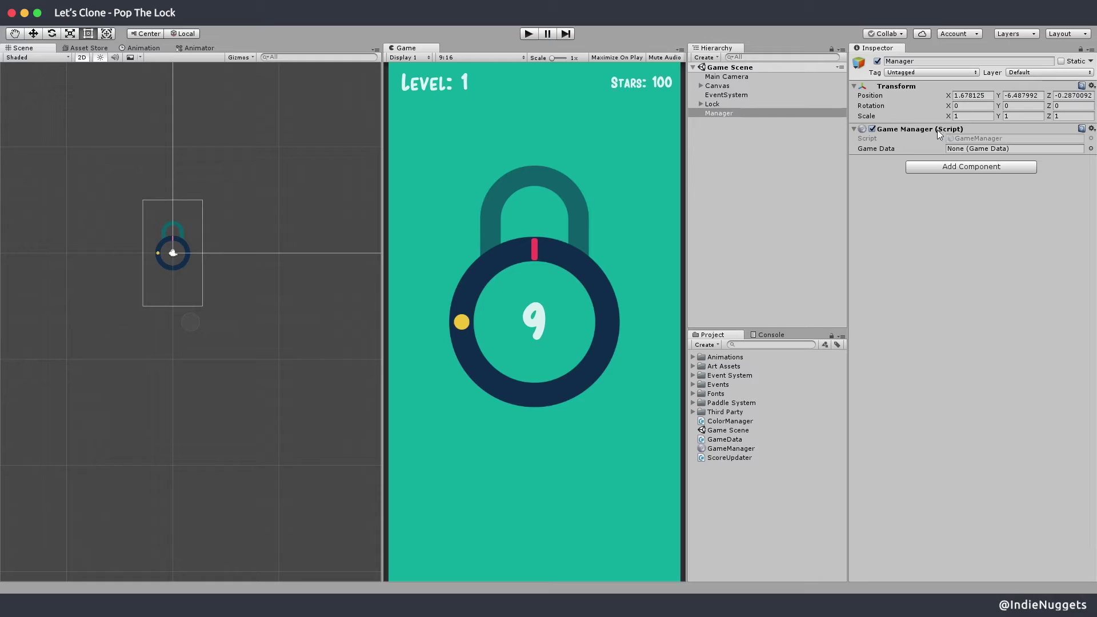
Create a Game Data asset named Default Game Data
left_click(729, 437)
left_click(716, 347)
left_click(743, 175)
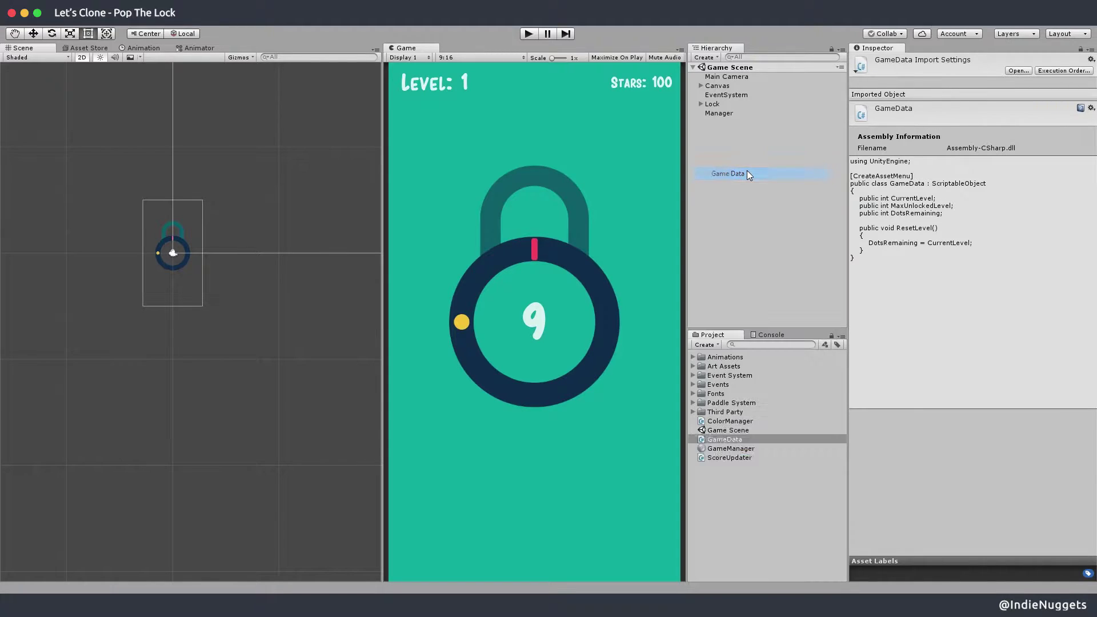
type("Default Game Data")
key("Return")
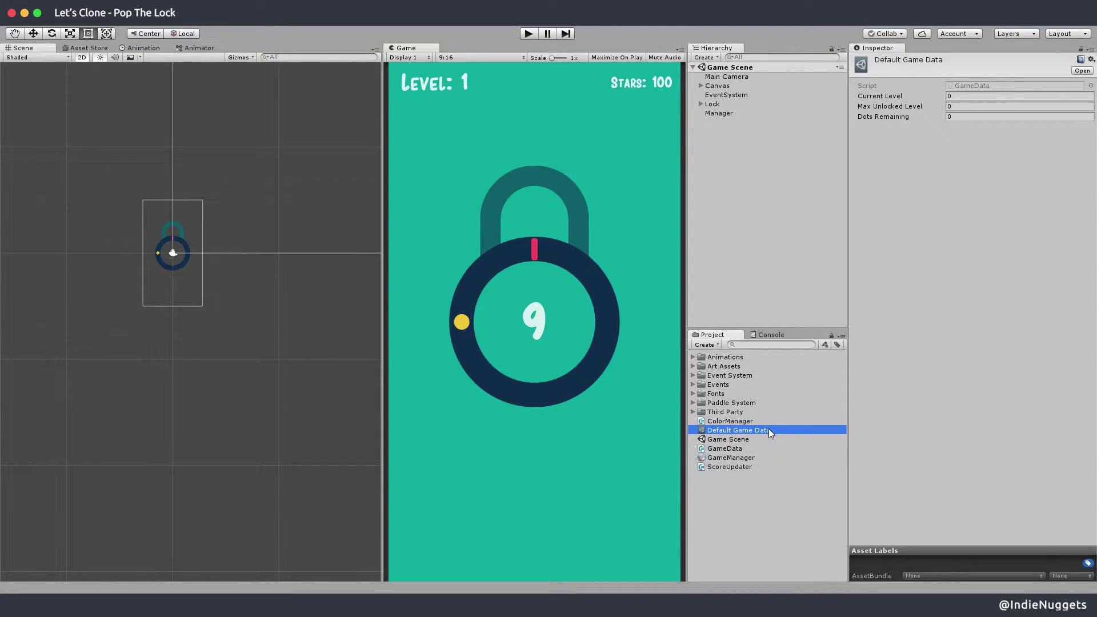
Create a Game Manager System folder and move Default Game Data and the scripts into it
left_click(714, 347)
left_click(728, 190)
type("Game ")
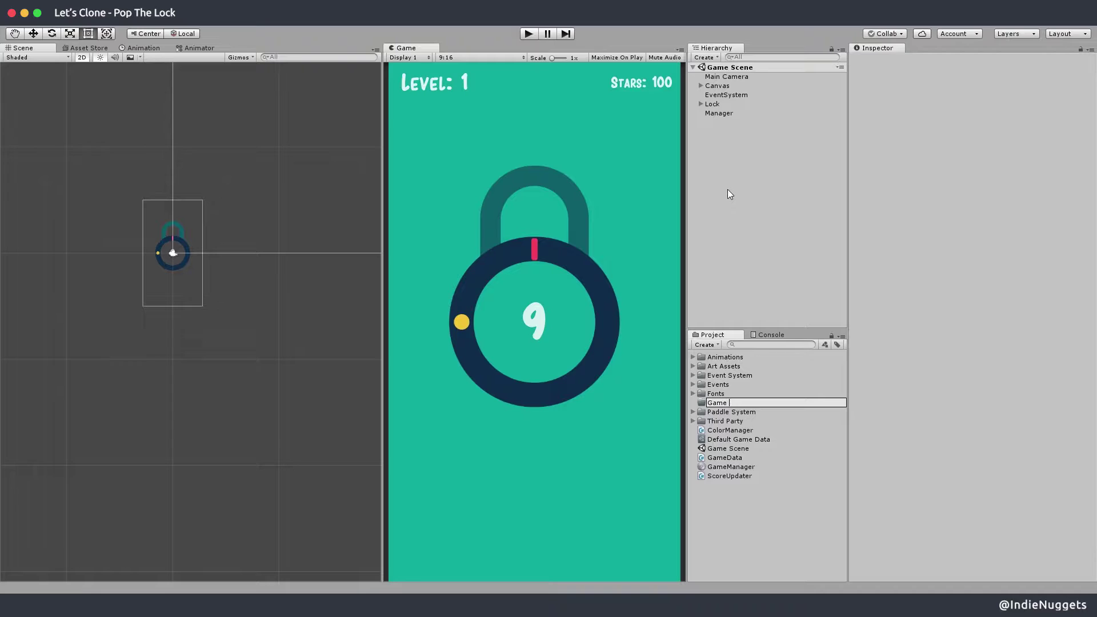
type("Manager System")
key("Return")
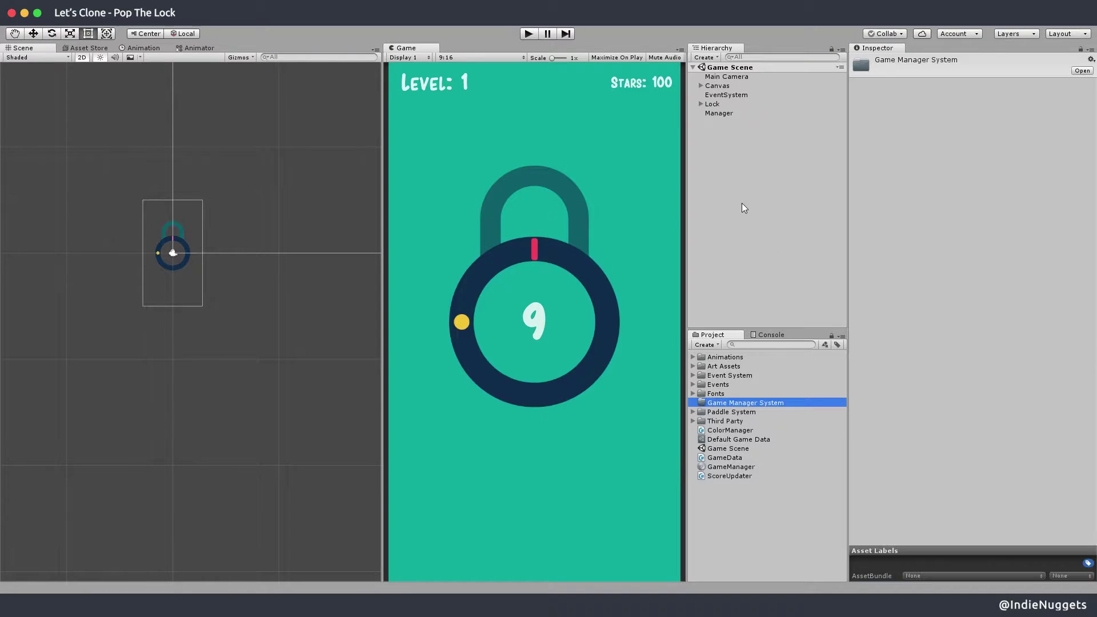
left_click(739, 440)
left_click(739, 458, "shift")
left_click_drag(739, 458, 737, 403)
left_click(694, 403)
Set Default Game Data's Current Level to 1 and assign it to Manager's Game Data slot
left_click(747, 412)
left_click(964, 96)
type("1")
key("Tab")
key("Tab")
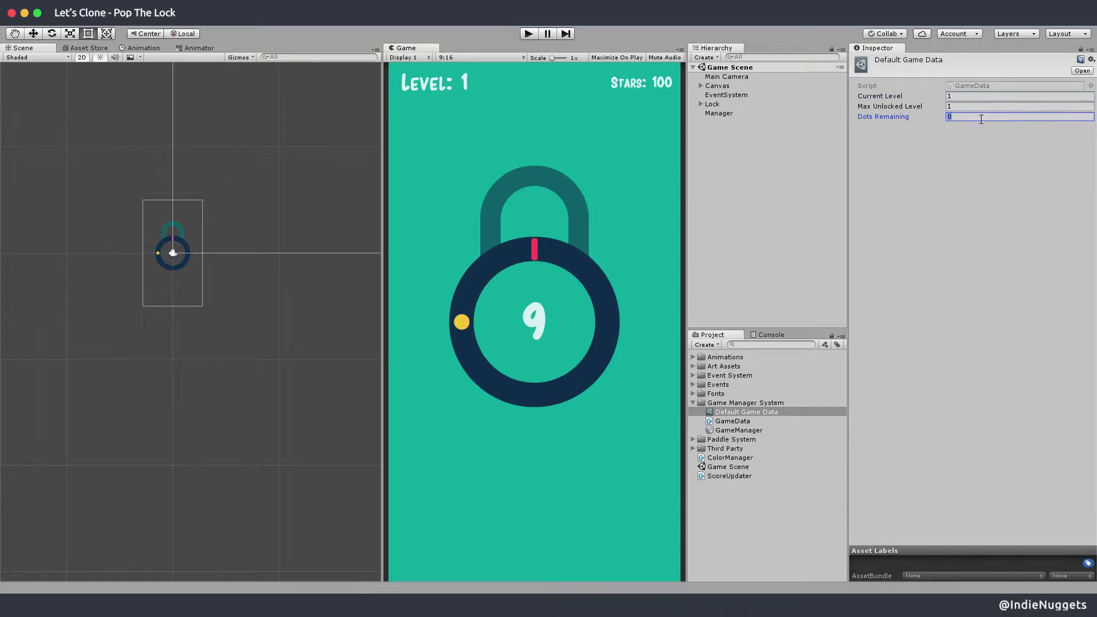
left_click(719, 113)
left_click_drag(747, 412, 983, 149)
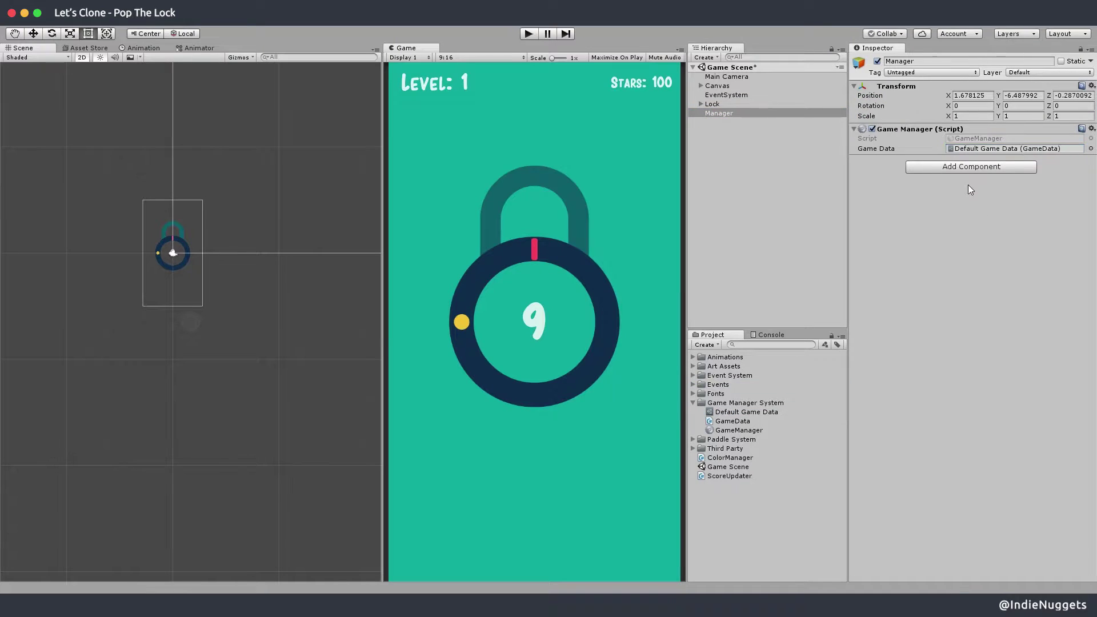
Call a new CheckRemainingDots() from Update that raises OnWinEvent when DotsRemaining <= 0
key("ctrl+s")
left_click(989, 138)
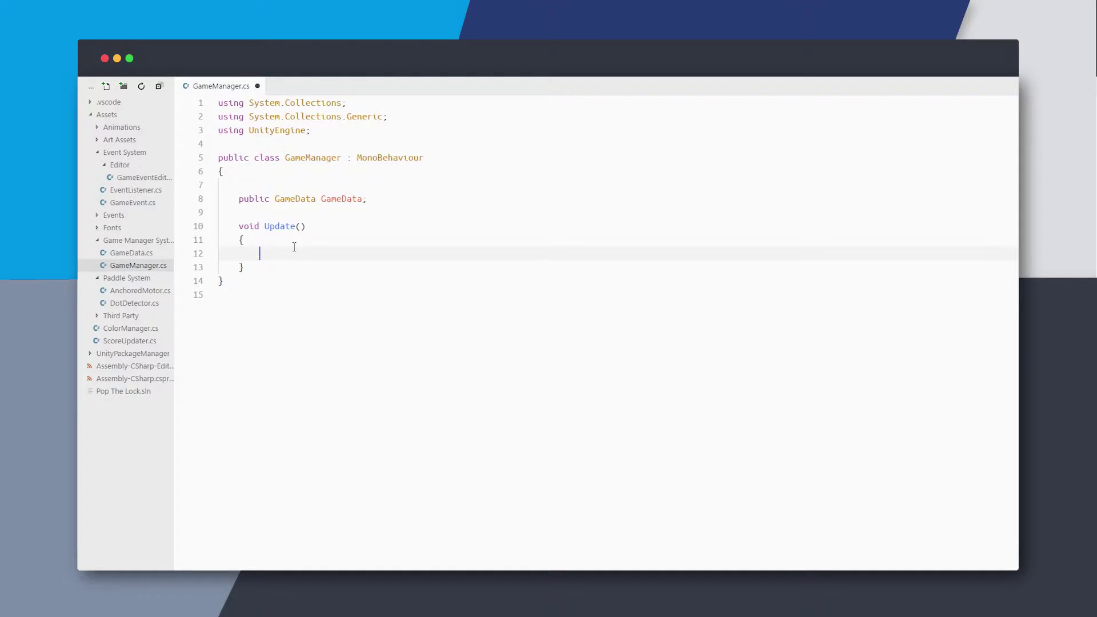
type("CheckRemainingDots();")
left_click(298, 268)
key("Return")
key("Return")
type("void CheckRemainingDots(){")
key("Return")
type("if(GameData.")
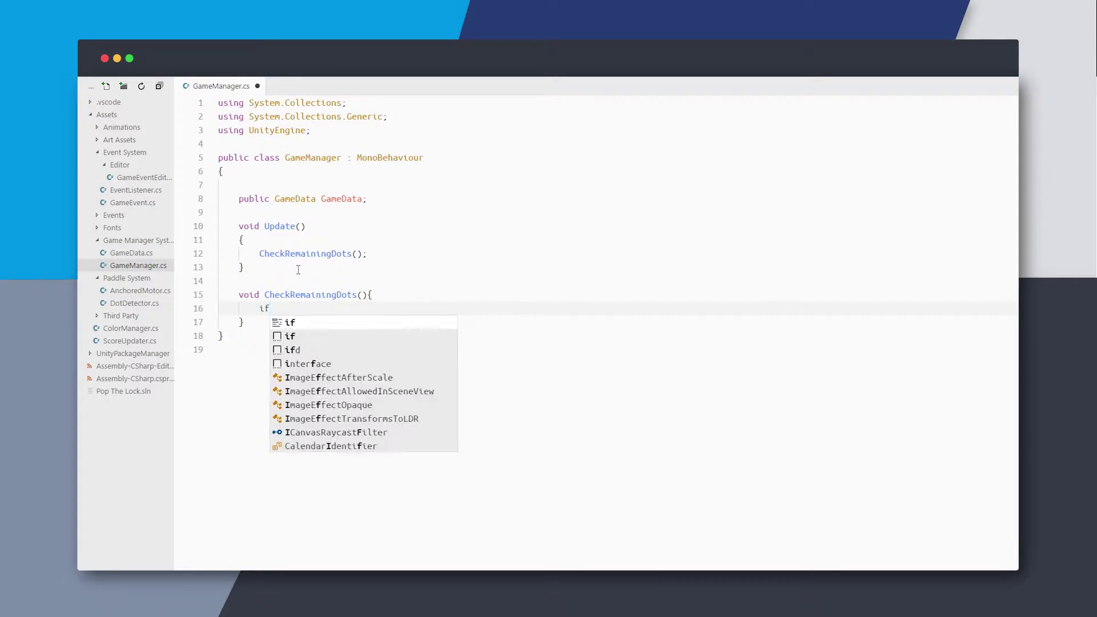
type("DotsRemaining <= 0){")
key("Return")
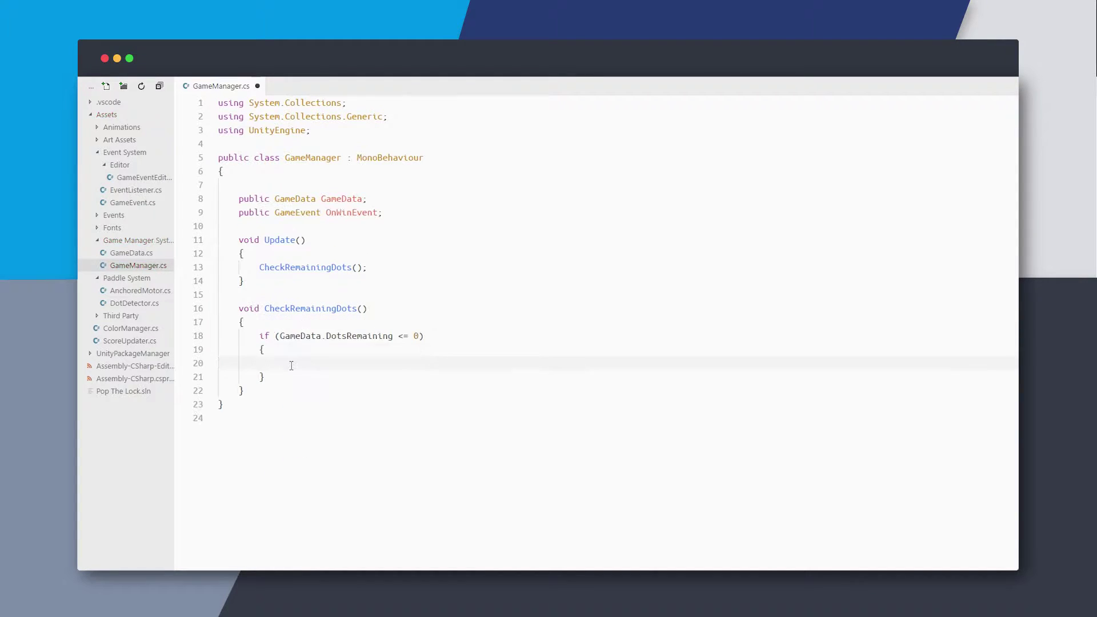
type("OnWinEvent.Raise();")
key("Up")
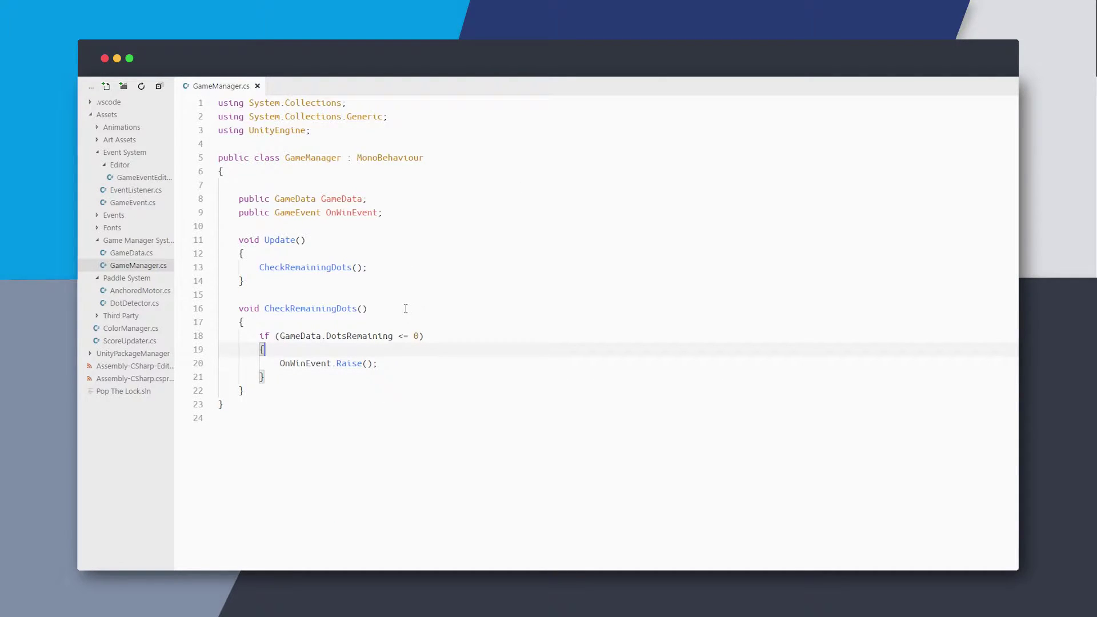
Add a Start method calling GameData.ResetLevel() and save GameManager.cs
left_click(410, 212)
key("Return")
key("Return")
type("void Start(){")
key("Return")
type("//Reset the Remaining Dots.")
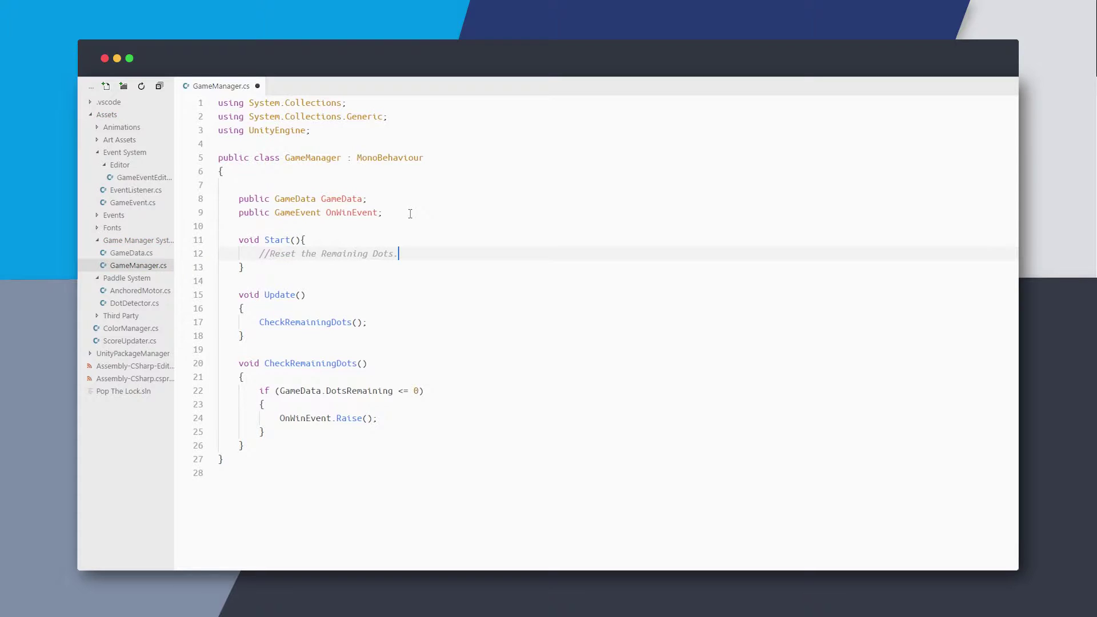
left_click_drag(399, 254, 260, 253)
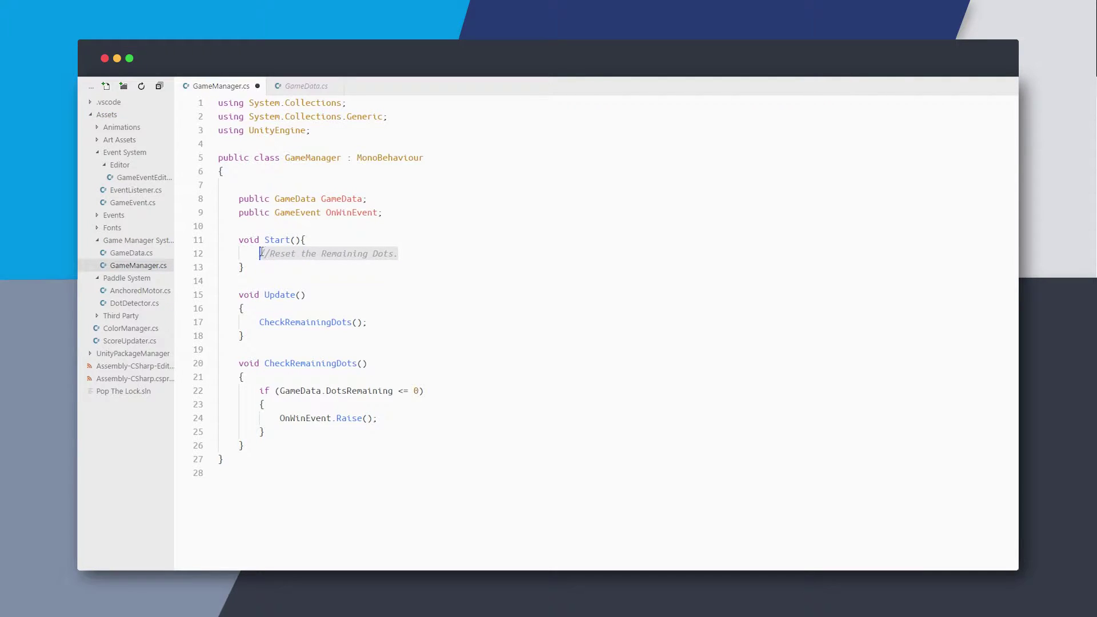
type("GameData.Res")
key("Tab")
type(";")
key("ctrl+s")
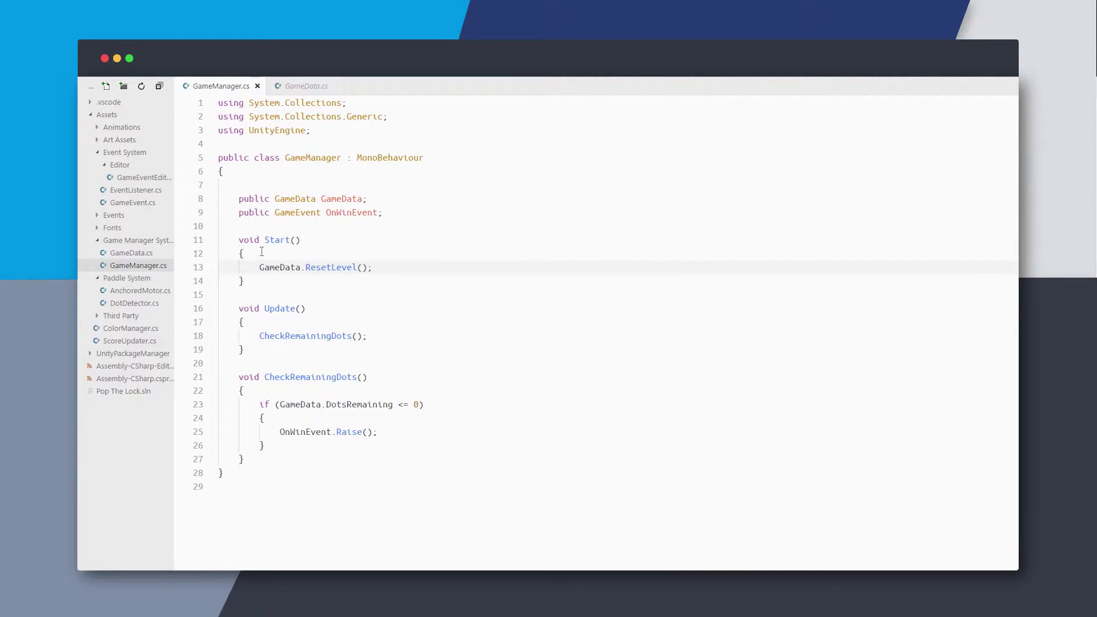
left_click(339, 336)
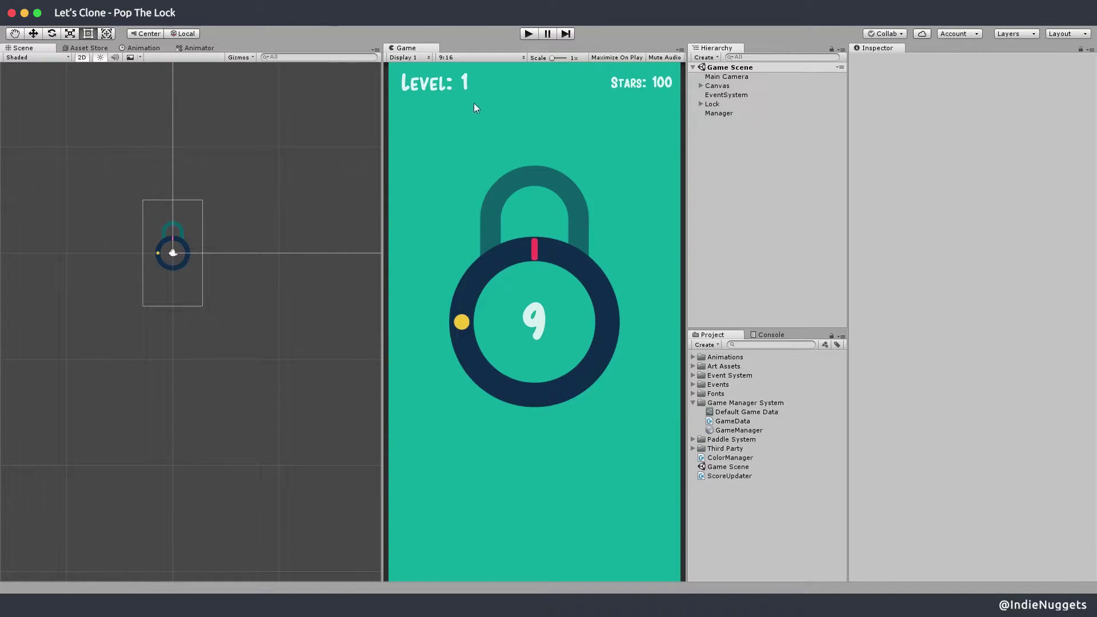
Expand Canvas, select Level Text and attach a new LevelTextUI script to it
left_click(712, 85)
left_click(701, 85)
double_click(730, 94)
left_click(967, 240)
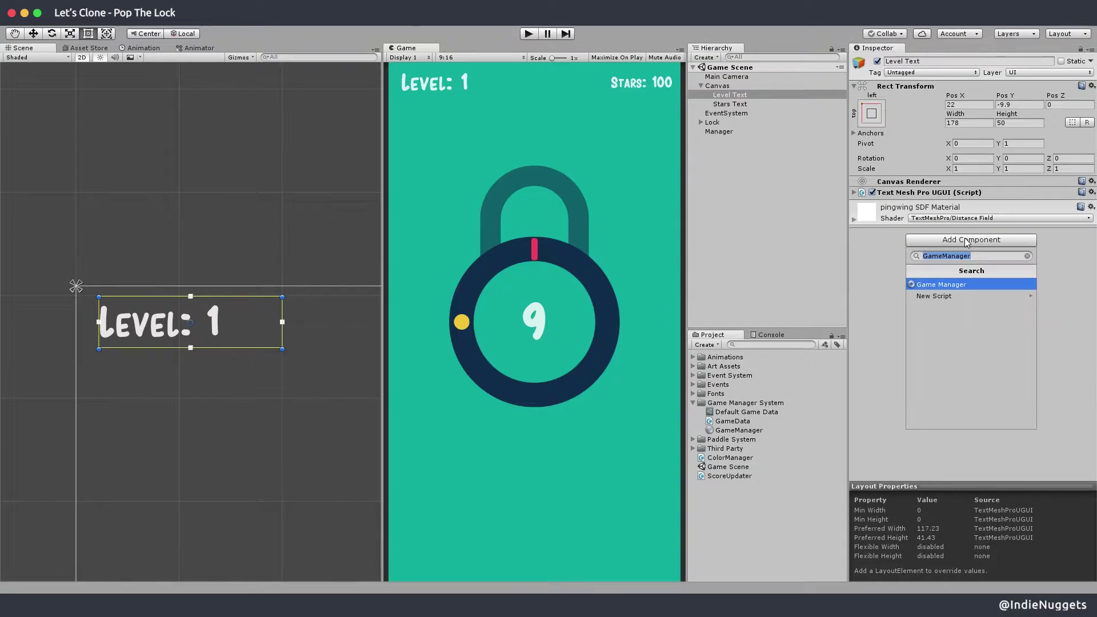
type("Level")
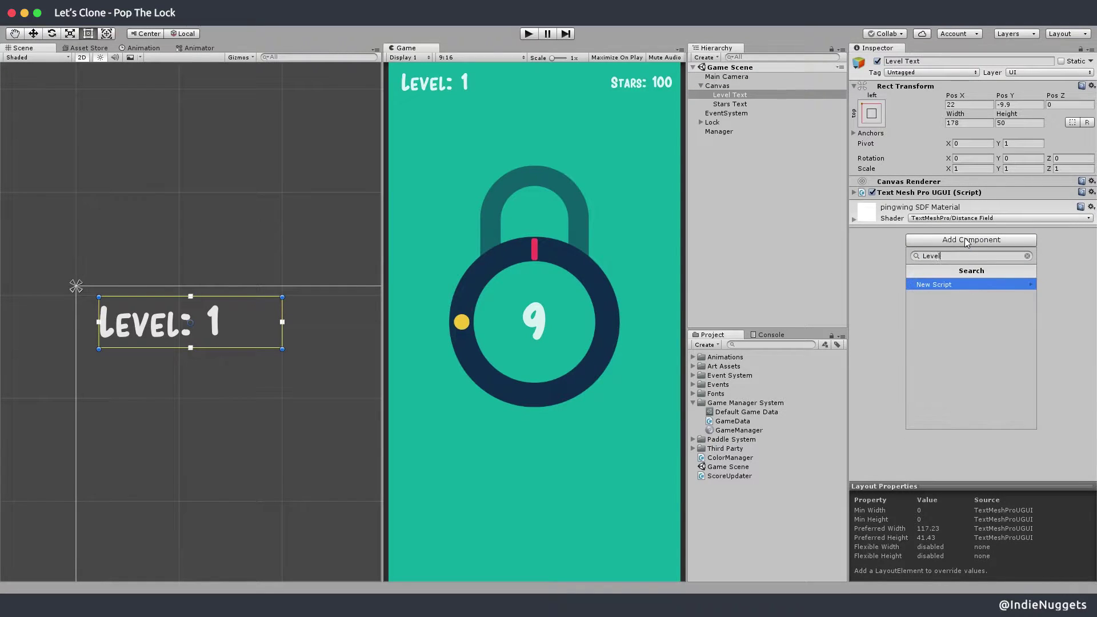
type("TextUI")
key("Return")
key("Return")
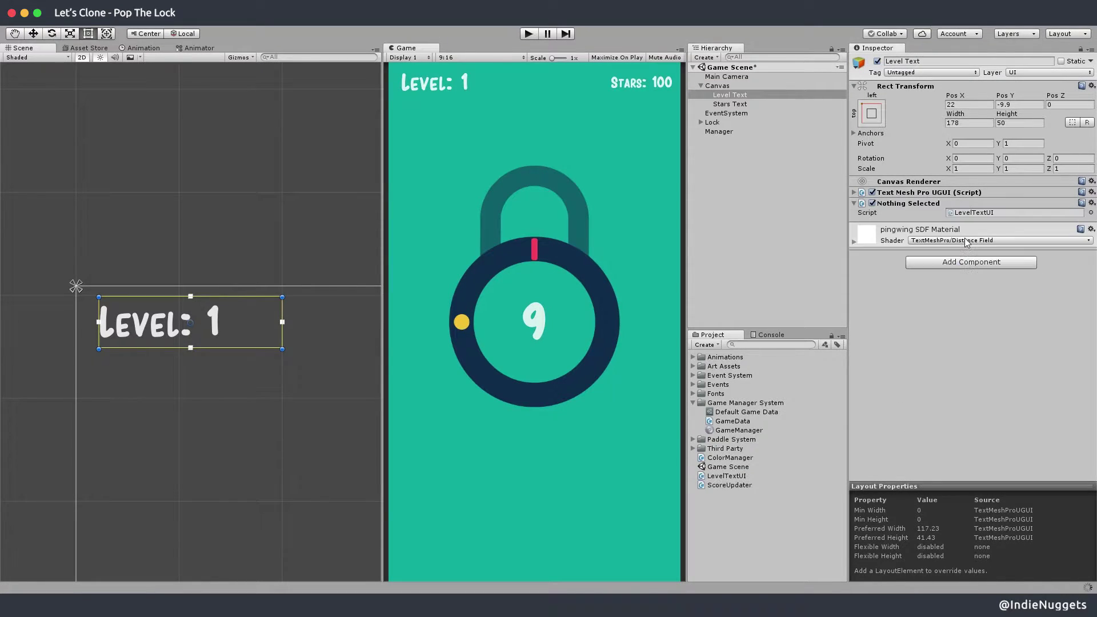
left_click(985, 212)
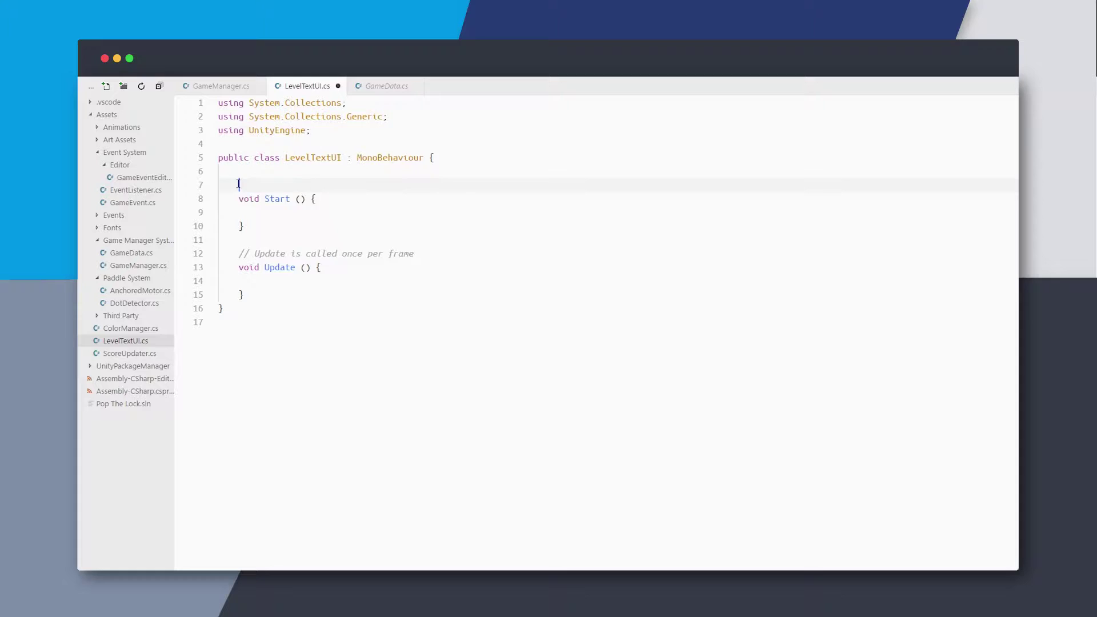
Declare a public GameData field and a TMPro.TextMeshPro _text field in LevelTextUI, then save
type("pu")
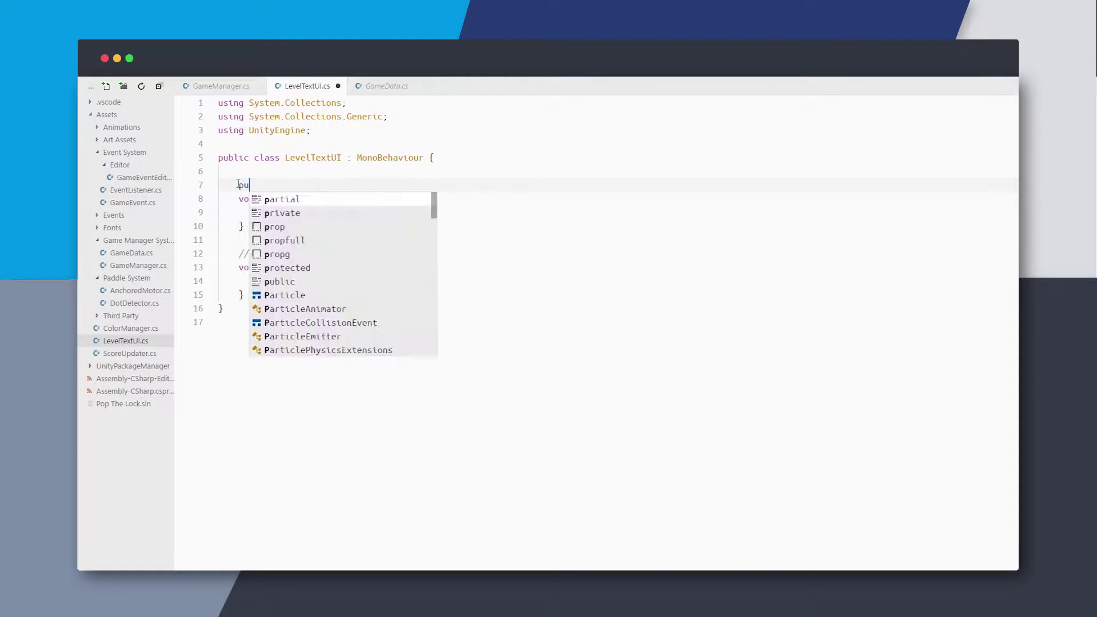
type("blic GameData Gamedata;")
key("Return")
key("Return")
key("Up")
type("TM")
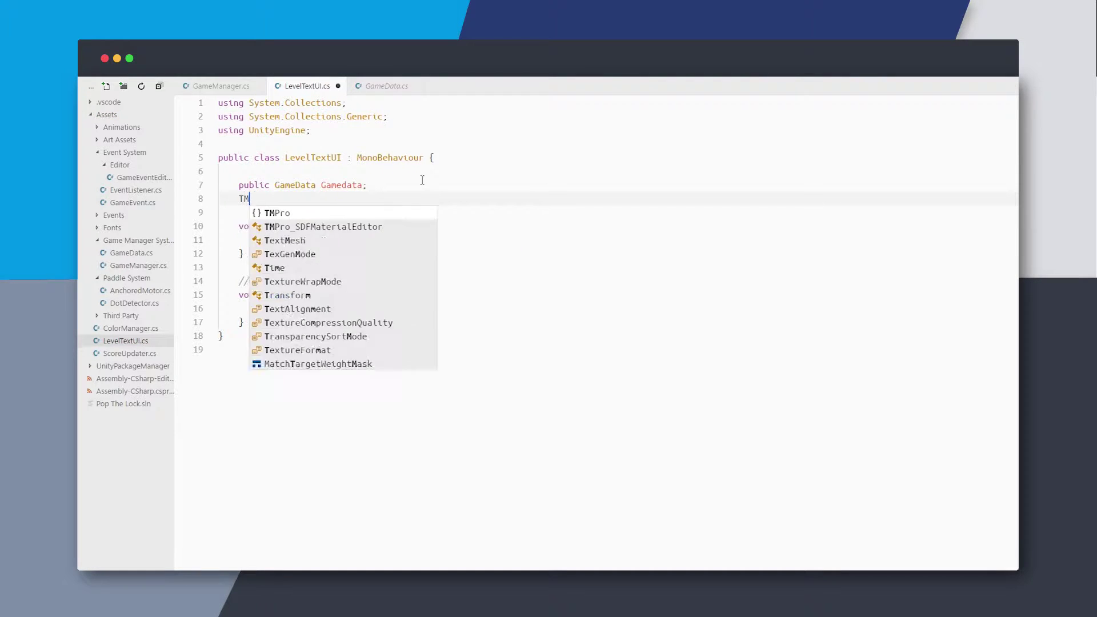
type("Pro.TextMeshPro _")
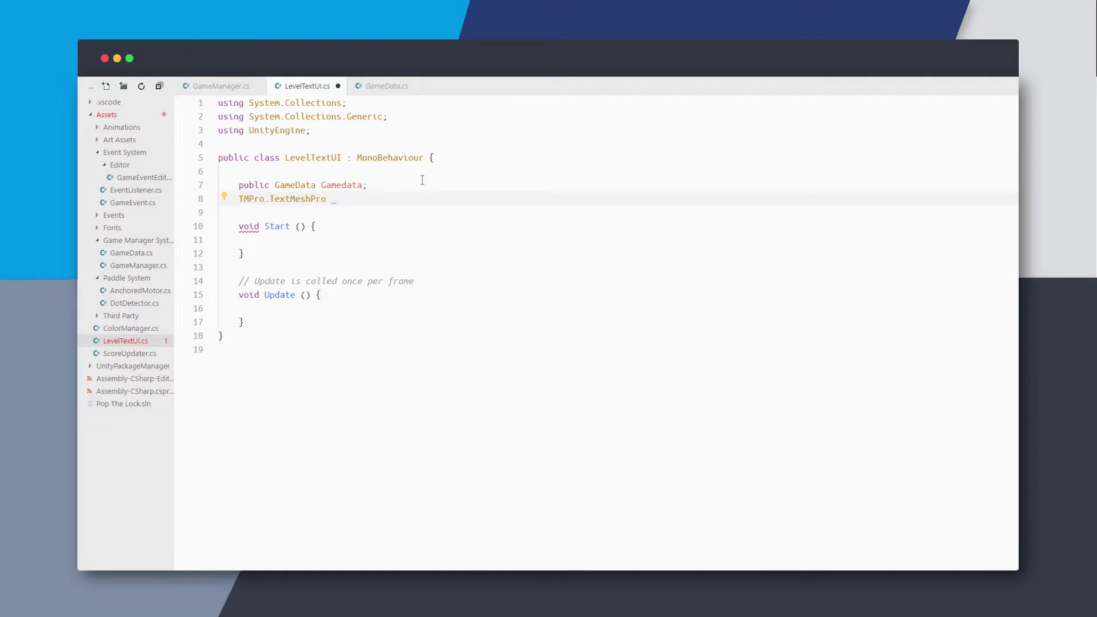
type("text;")
key("ctrl+s")
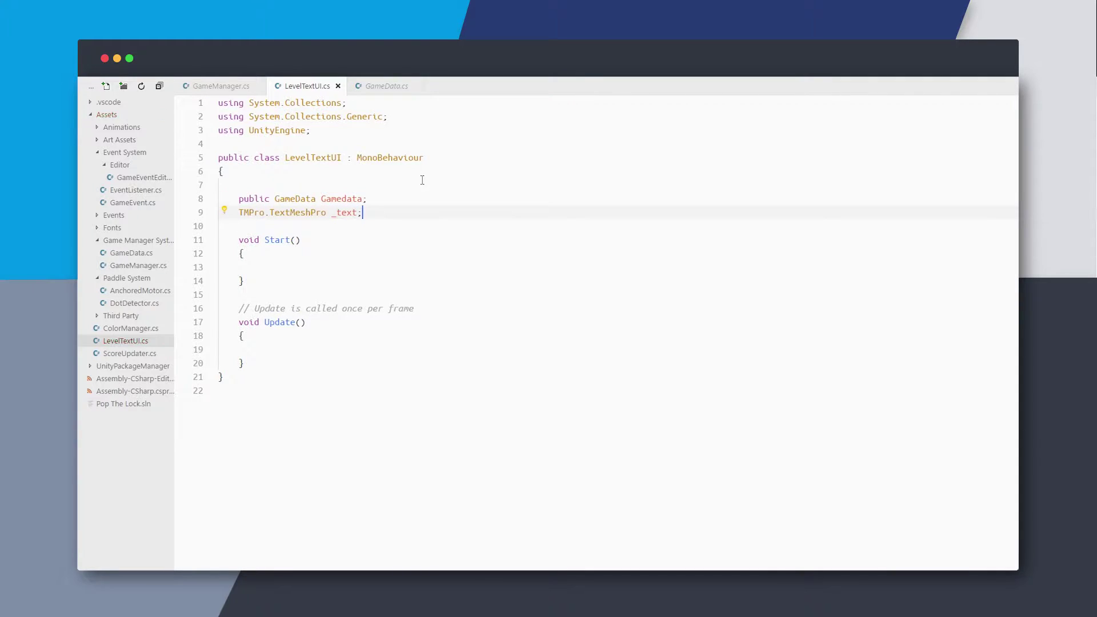
In Start, get the TextMeshPro component and set its text to "Level: " plus CurrentLevel
left_click(314, 266)
type("_text = GetComponent<TMPro.TExtmes")
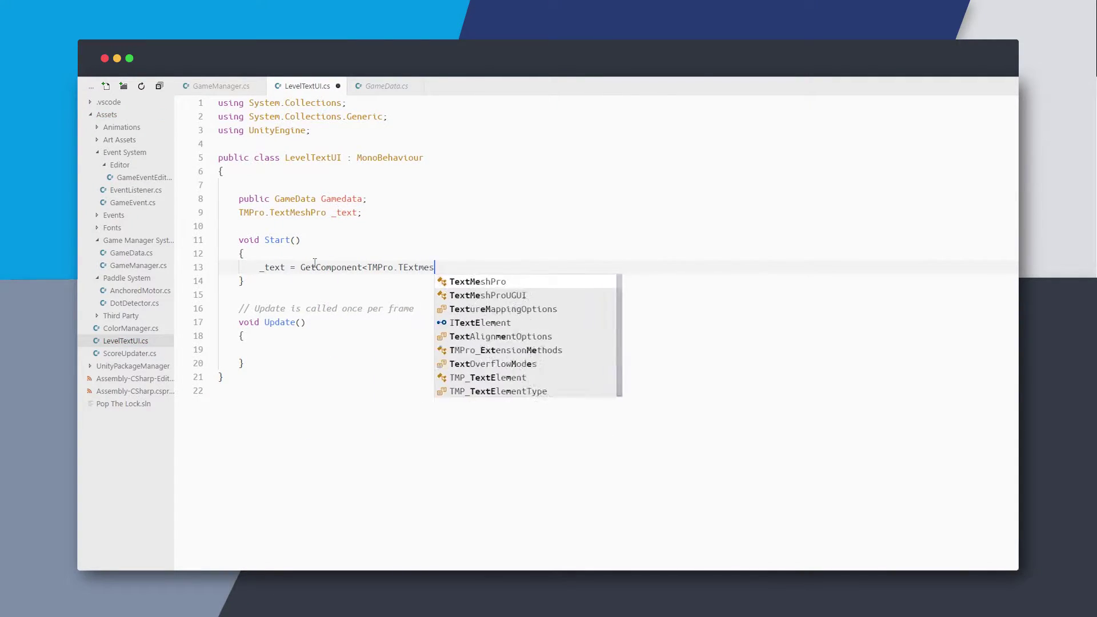
key("Tab")
type(">();")
key("Return")
type("_text")
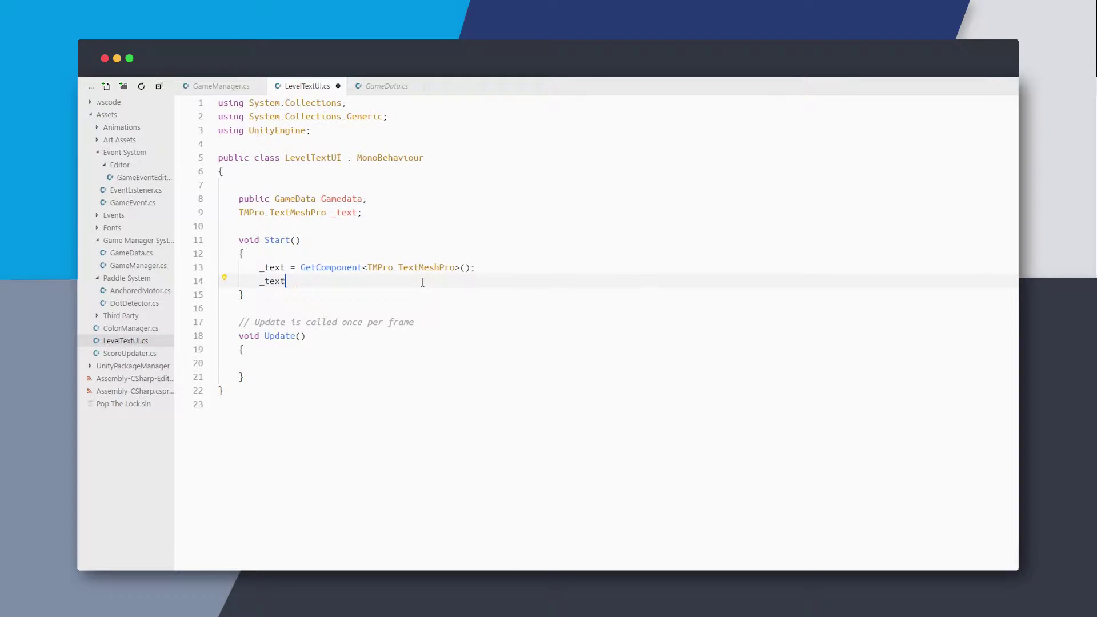
type(".text = \"Level: \" + Gamedata.CurrentLevel.ToString();")
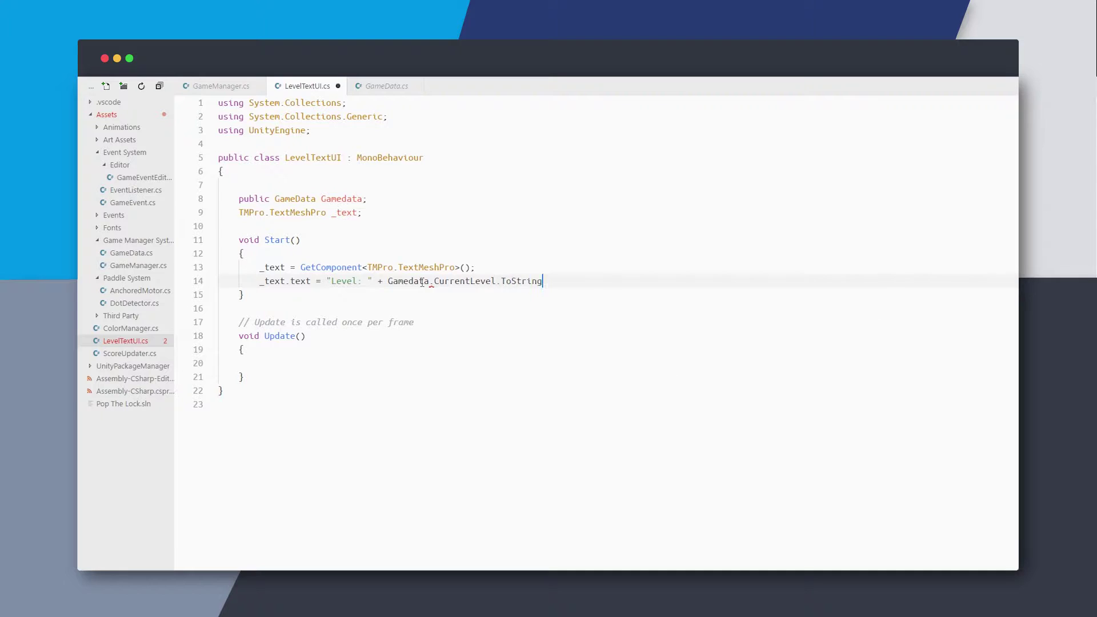
Rename Gamedata to GameData and paste the level text statement into Update
left_click(341, 198)
key("F2")
type("GameData")
key("Return")
triple_click(326, 322)
key("BackSpace")
left_click(287, 343)
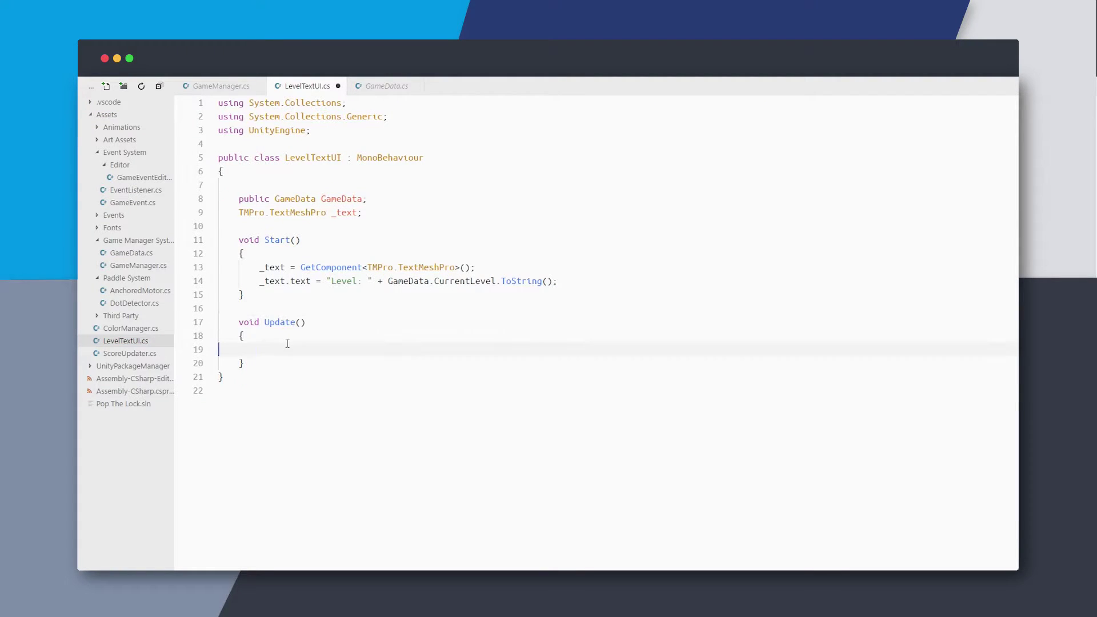
type("\"Level: \" + GameData.CurrentLevel.ToString();")
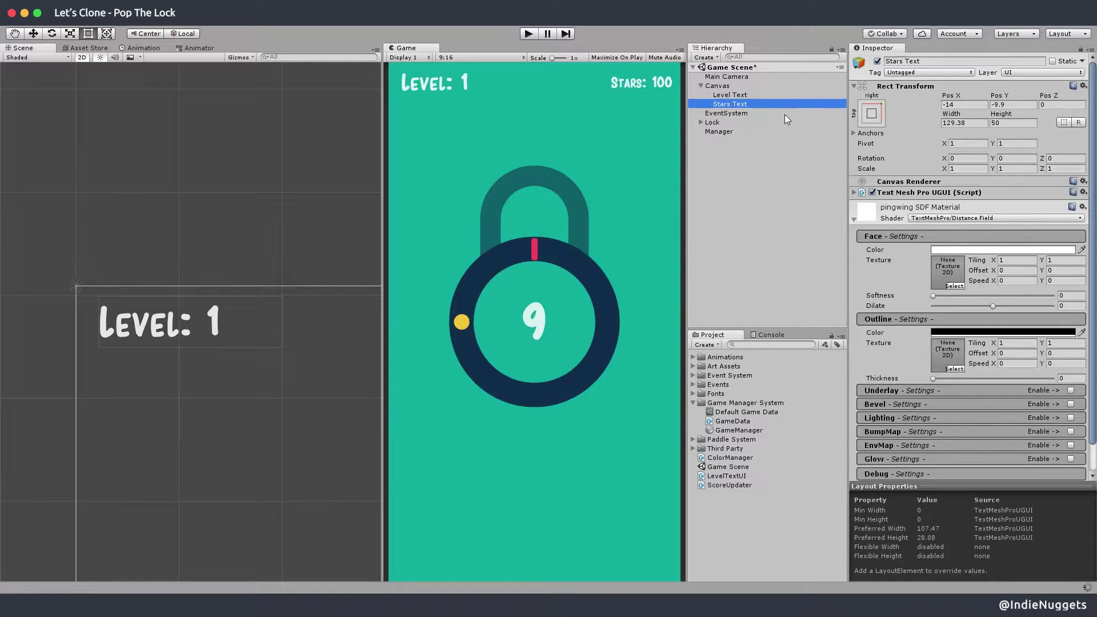
Add a public int Stars field to GameData.cs and save
left_click(743, 412)
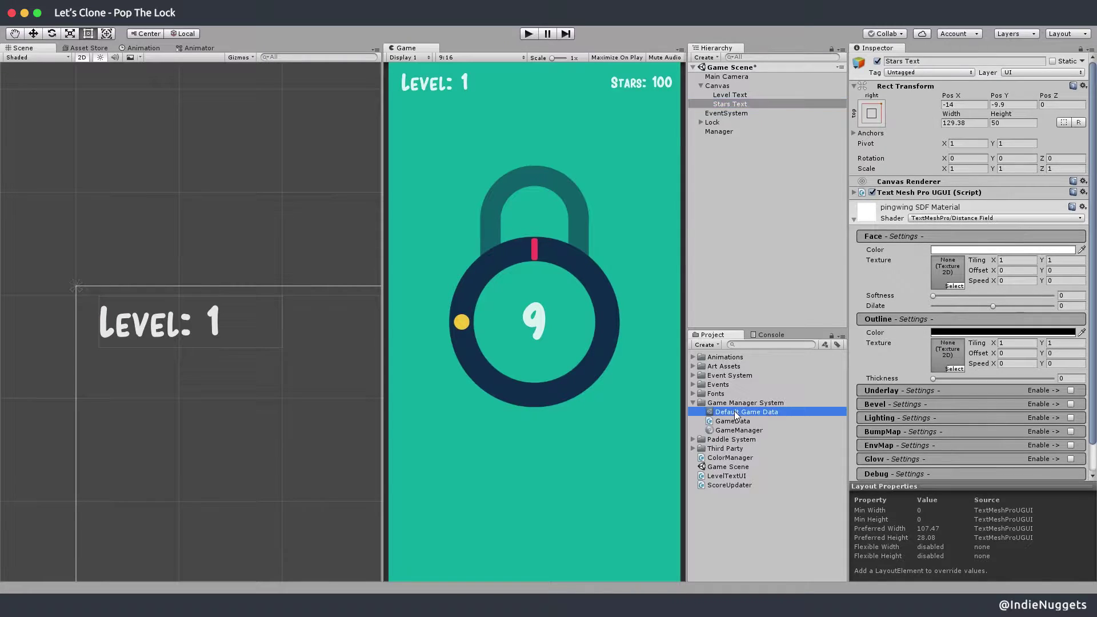
left_click(732, 421)
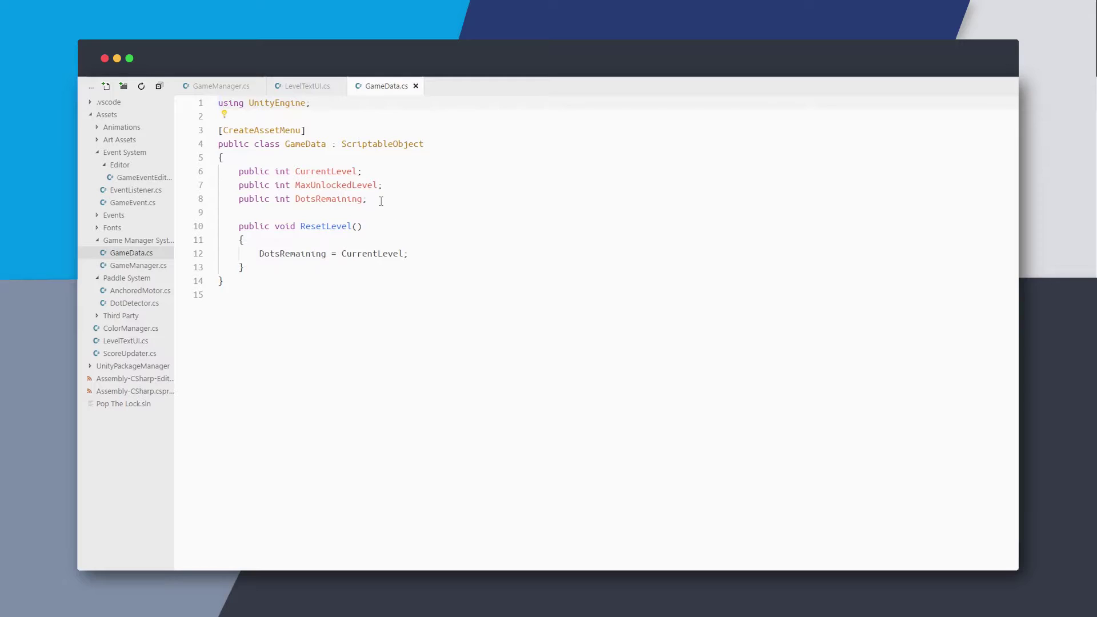
left_click(382, 201)
key("Return")
type("public int Stars;")
key("ctrl+s")
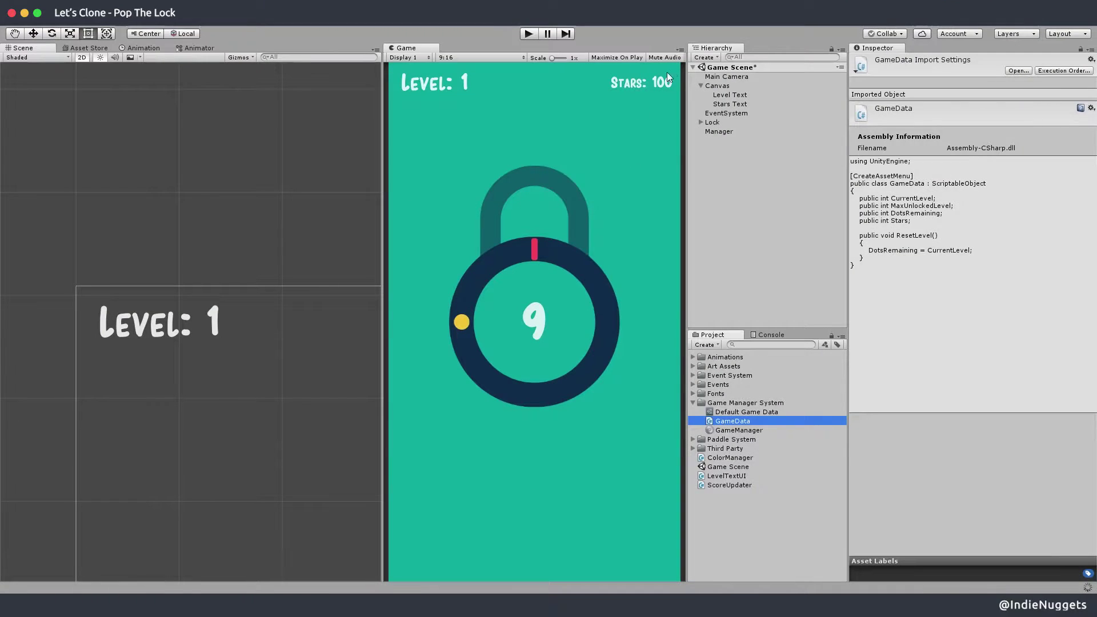
Attach a new StarTextUI script to the Stars Text object
left_click(730, 103)
left_click(971, 239)
type("Score")
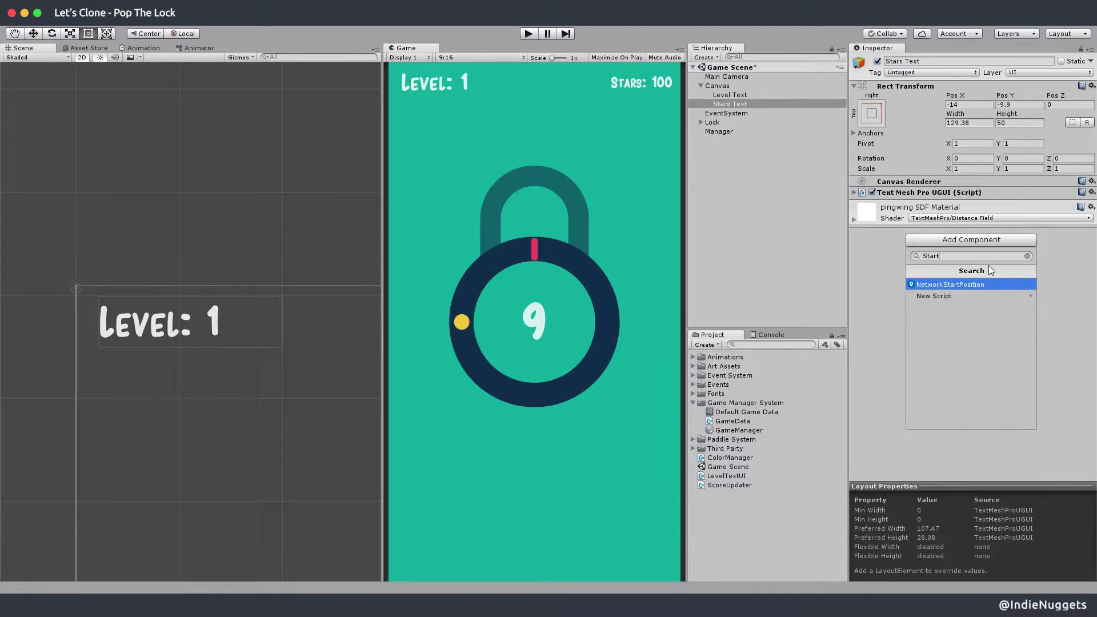
key("Return")
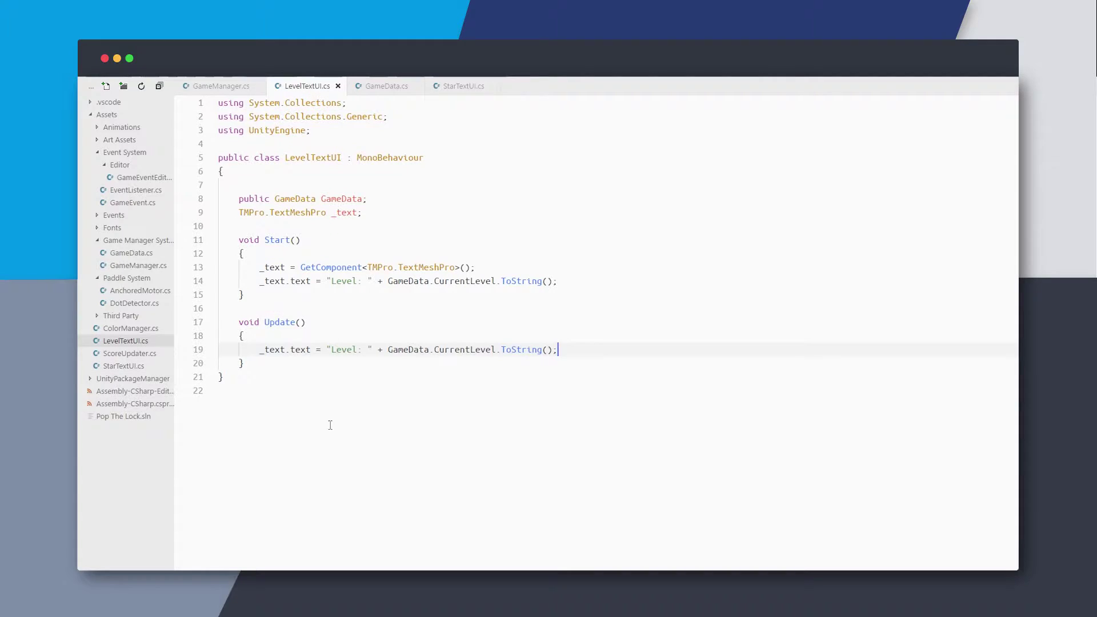
left_click_drag(227, 378, 156, 164)
key("ctrl+c")
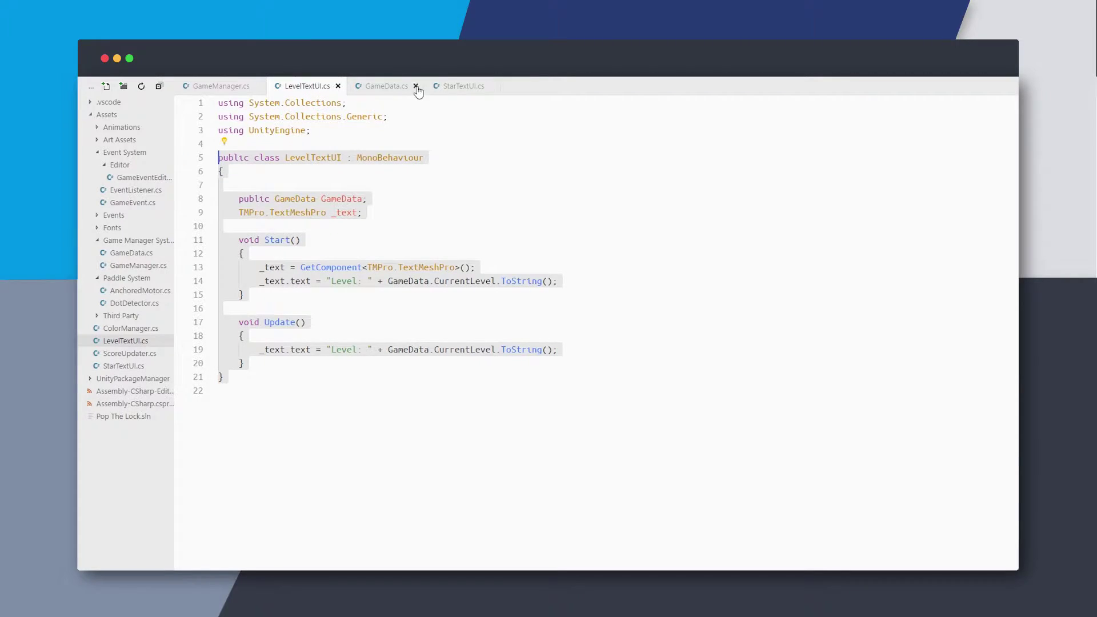
Paste LevelTextUI's code into StarTextUI.cs and rename the class to StarTextUI
left_click(449, 85)
left_click_drag(238, 328, 185, 158)
key("ctrl+v")
double_click(311, 158)
type("STarTextUI")
key("ctrl+BackSpace")
type("StarTextUI")
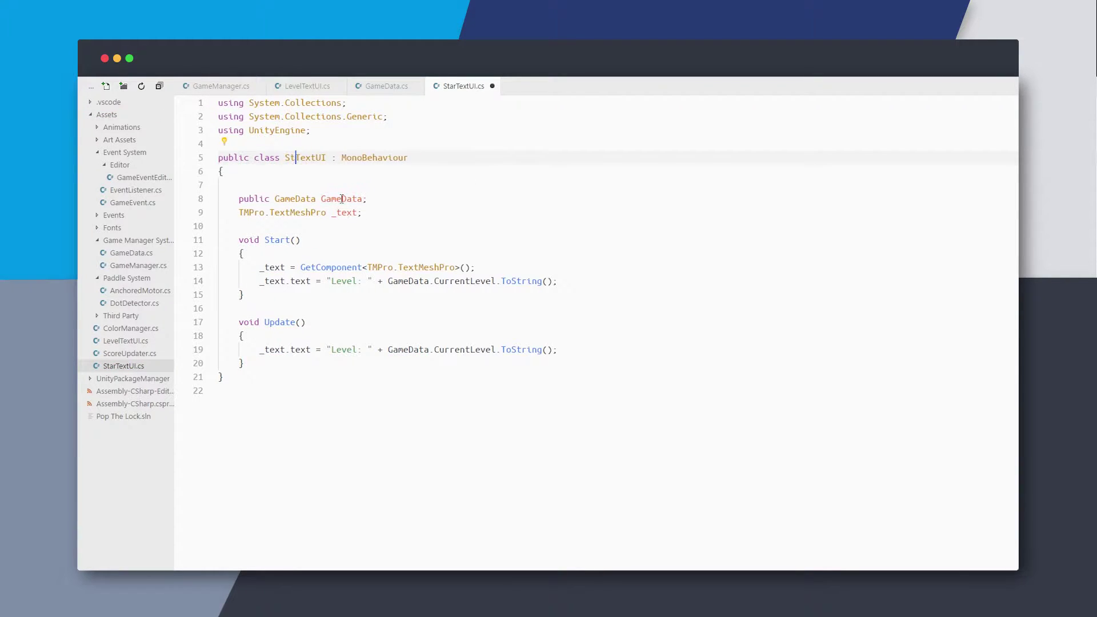
Change the 'Level' label text to 'Star' on lines 14 and 19
double_click(342, 281)
type("Stars")
double_click(341, 350)
type("Sta")
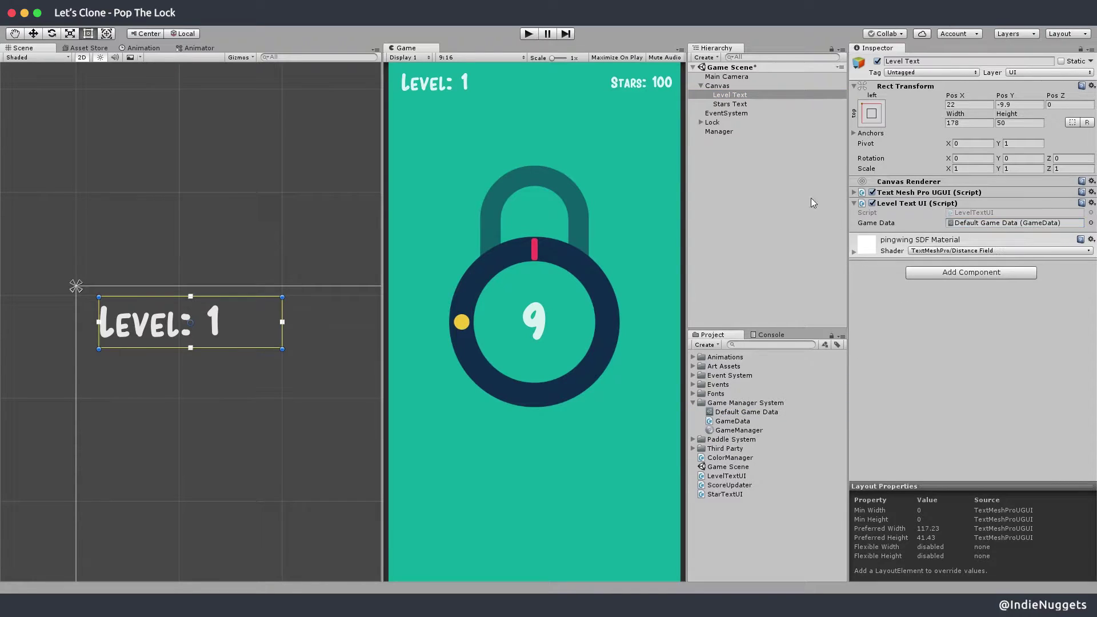
Link Default Game Data to the Stars Text's Game Data field and check its Stars value
left_click(737, 104)
left_click(770, 419)
left_click_drag(768, 412, 1011, 223)
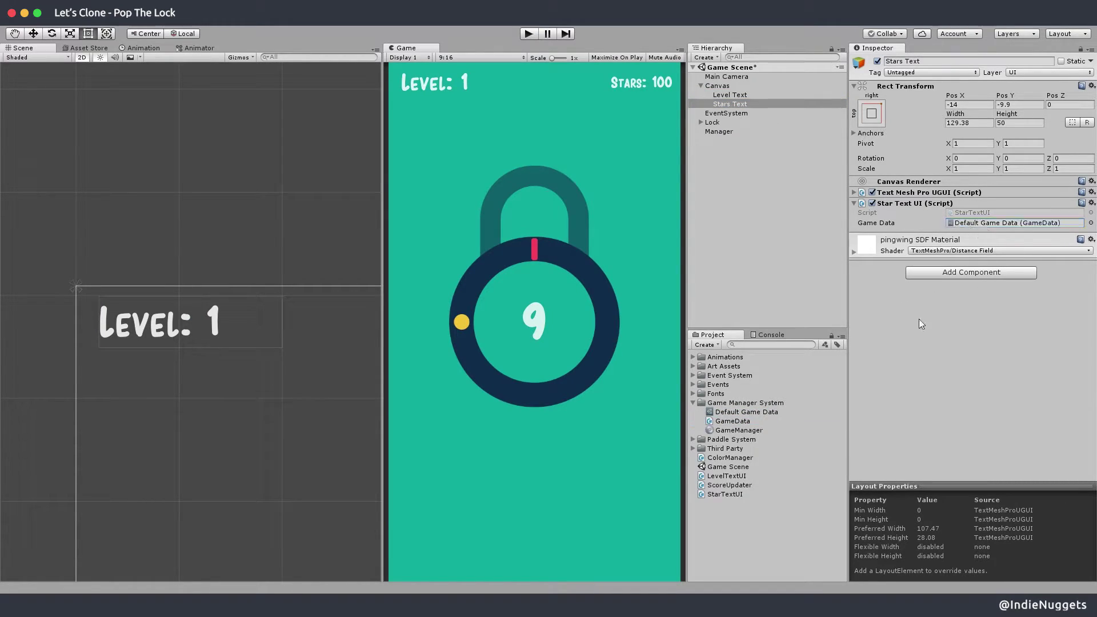
left_click(772, 413)
left_click(974, 127)
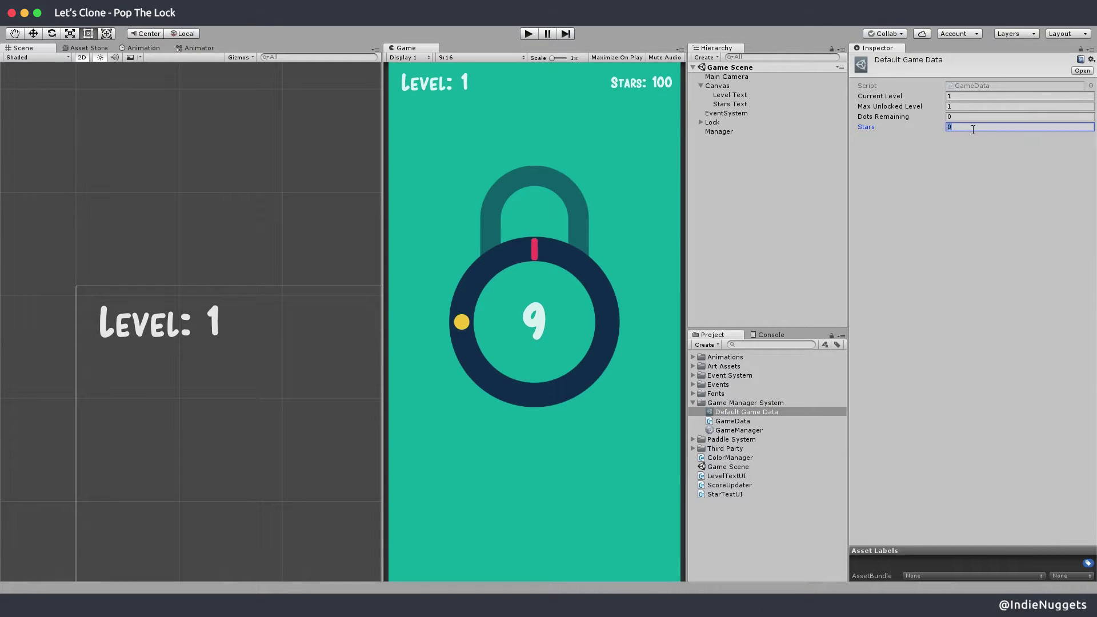
Play the game and jump to the null-reference error's line in StarTextUI
left_click(528, 34)
left_click(754, 362)
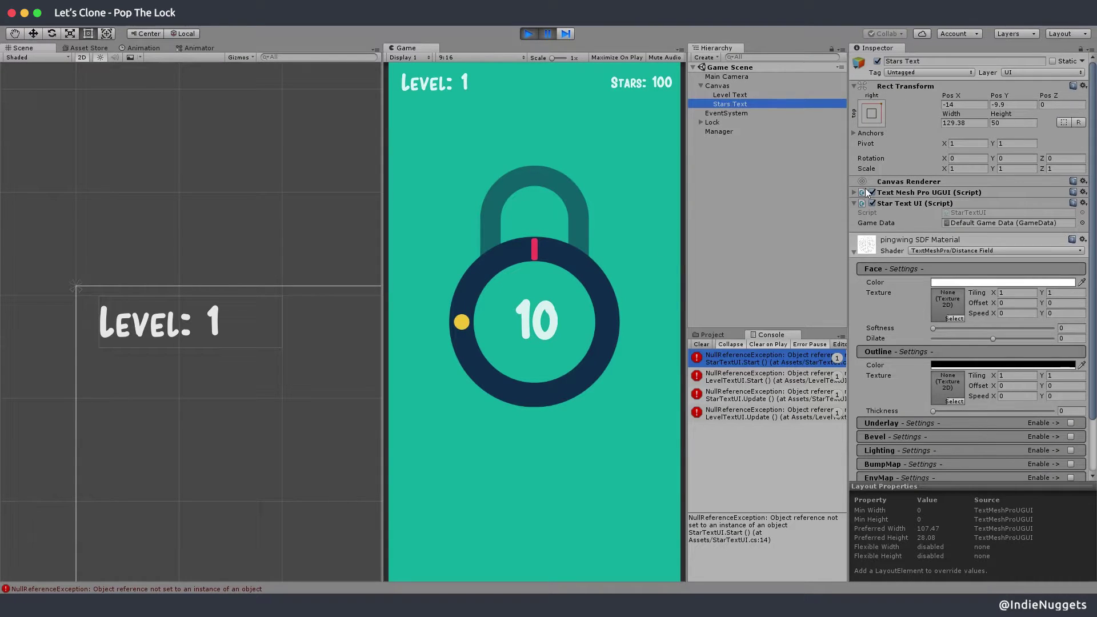
double_click(753, 361)
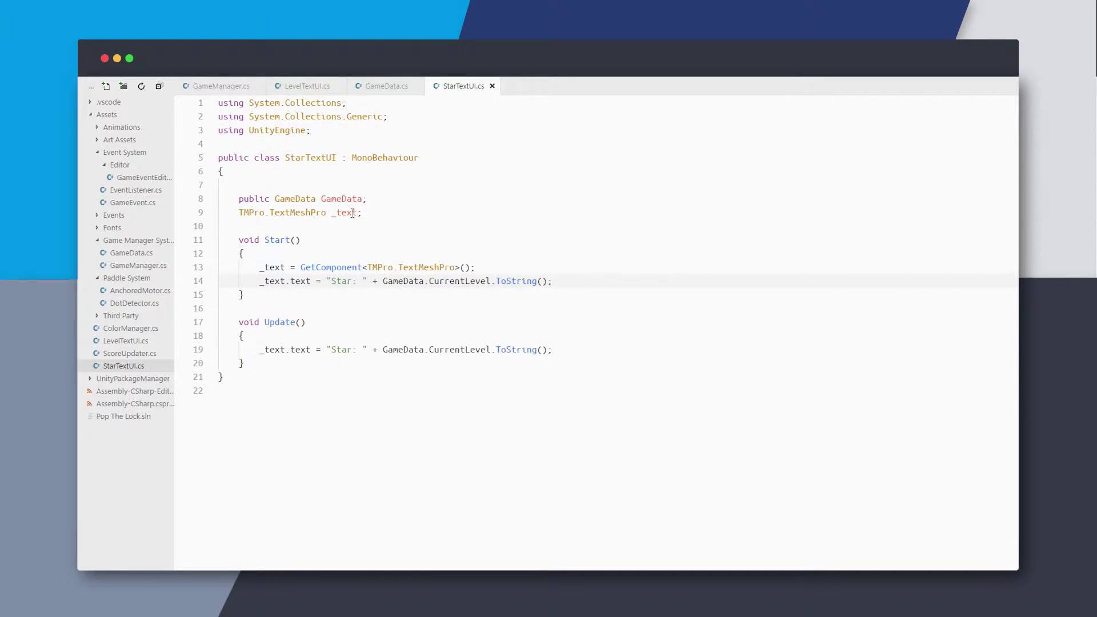
Change TextMeshPro to TextMeshProUGUI in the field and GetComponent call, then save
double_click(307, 213)
type("TextMeshProUGUI")
double_click(307, 212)
key("ctrl+c")
double_click(426, 267)
key("ctrl+v")
key("ctrl+s")
left_click(453, 173)
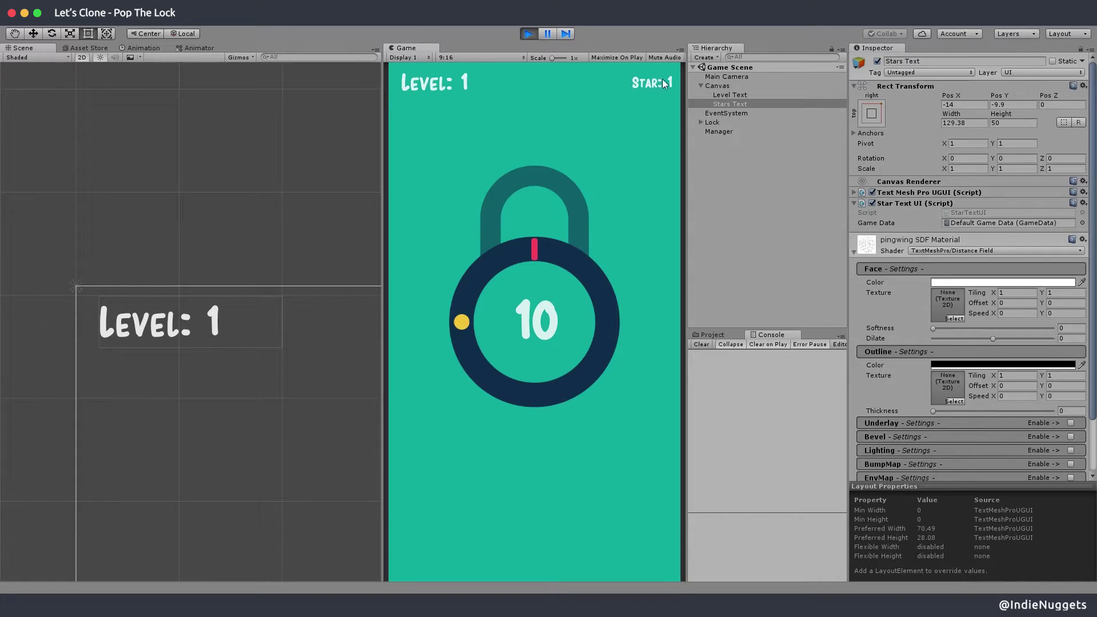
Replace CurrentLevel with Stars on lines 14 and 19, save, and vary Stars to test
left_click(711, 335)
left_click(746, 412)
left_click(913, 126)
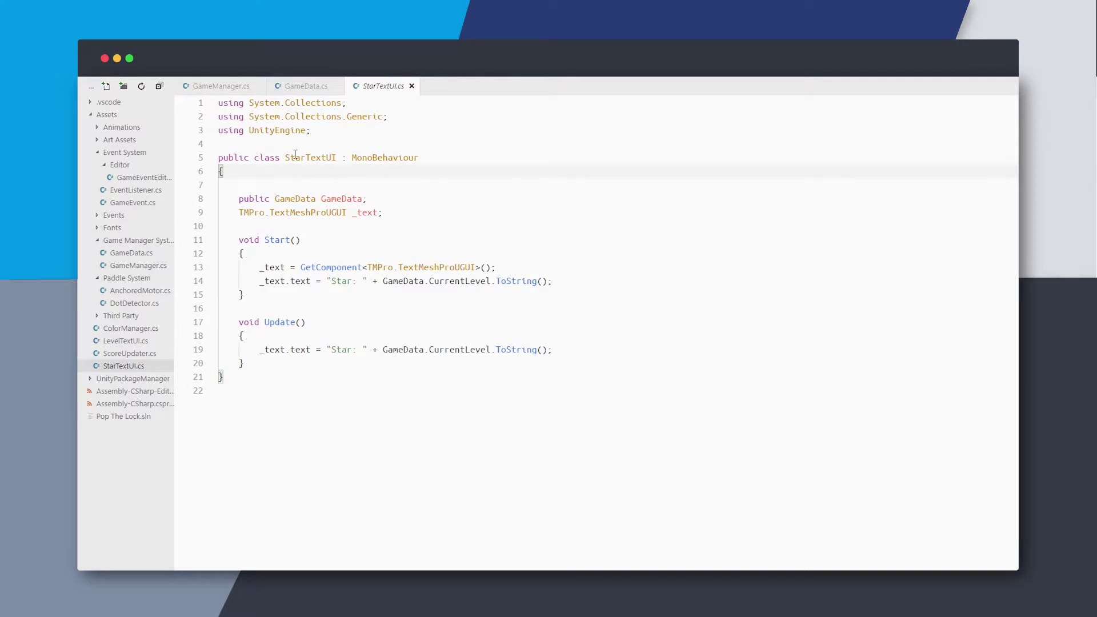
double_click(460, 281)
type("Stars")
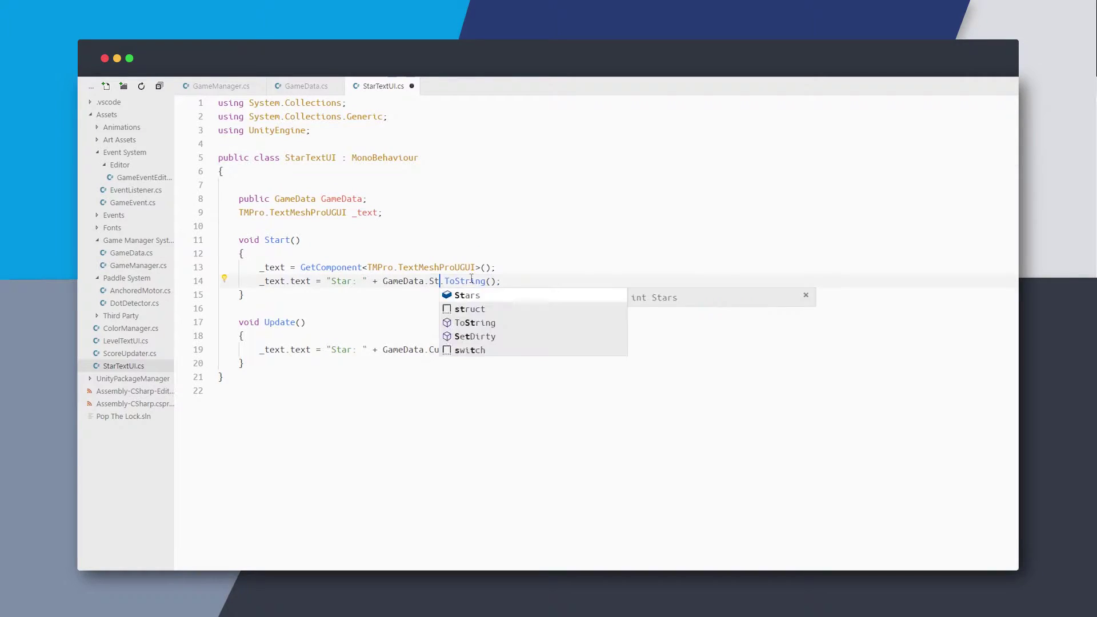
double_click(451, 349)
type("Stars.ToString();")
left_click(467, 419)
key("ctrl+s")
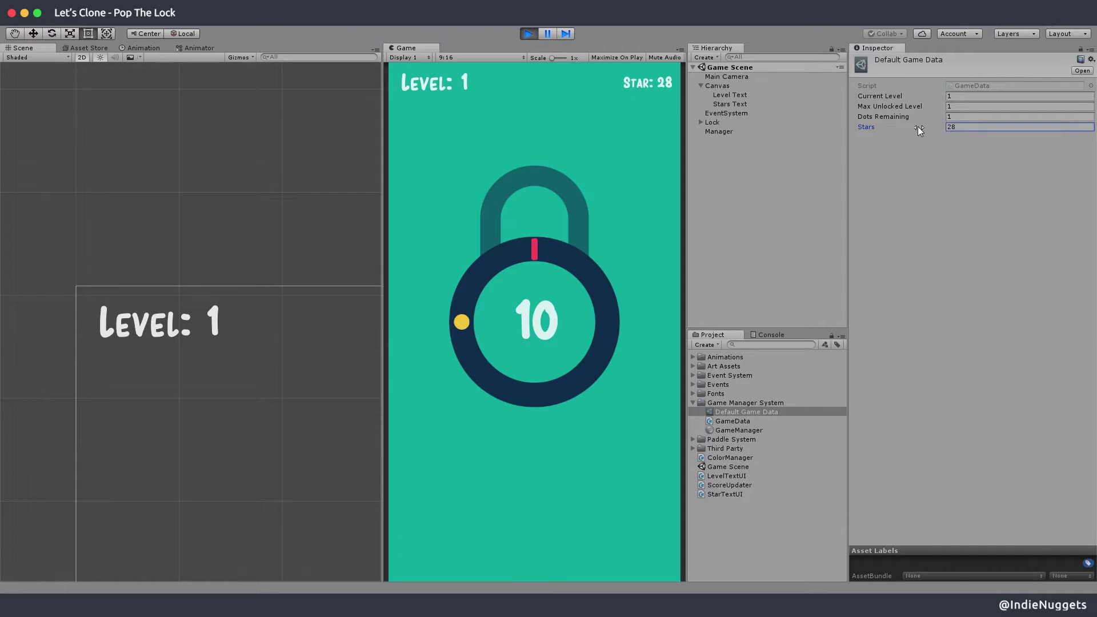
left_click_drag(918, 126, 886, 130)
Reset the Stars value to 0 and stop Play mode
double_click(965, 125)
type("0")
left_click(529, 34)
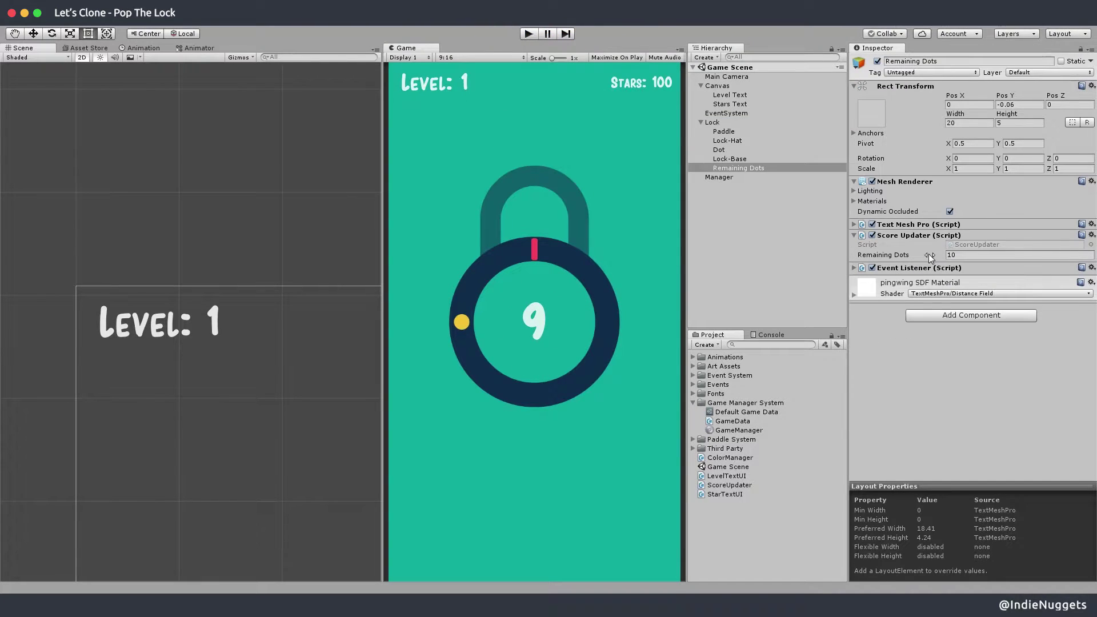
Remove Score Updater from Remaining Dots and add a new RemainingDotsTextUI script
double_click(977, 247)
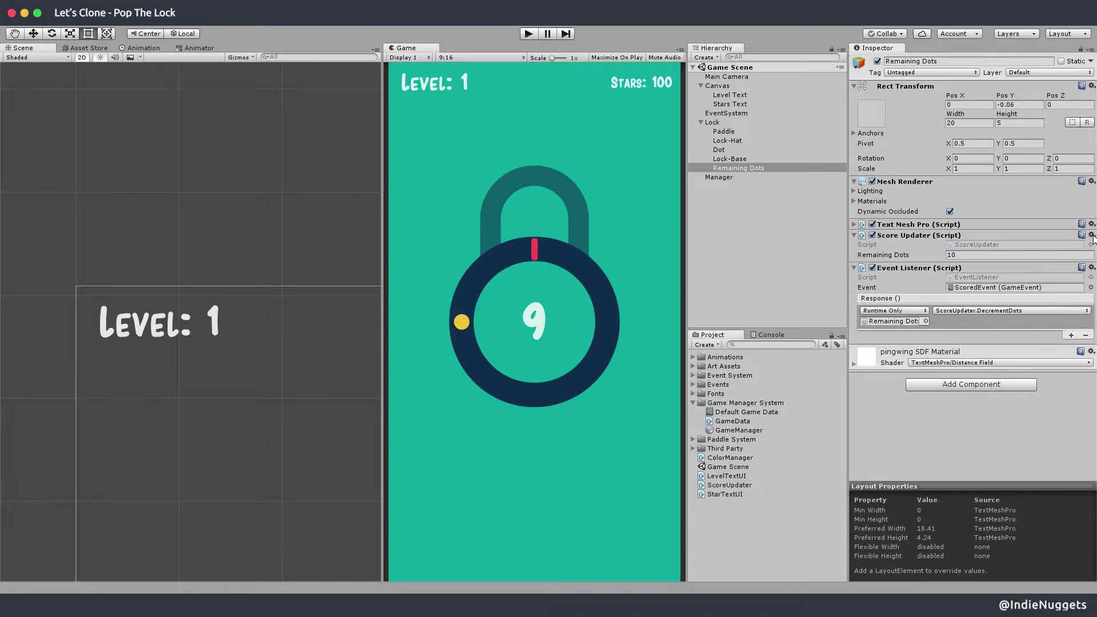
left_click(1092, 235)
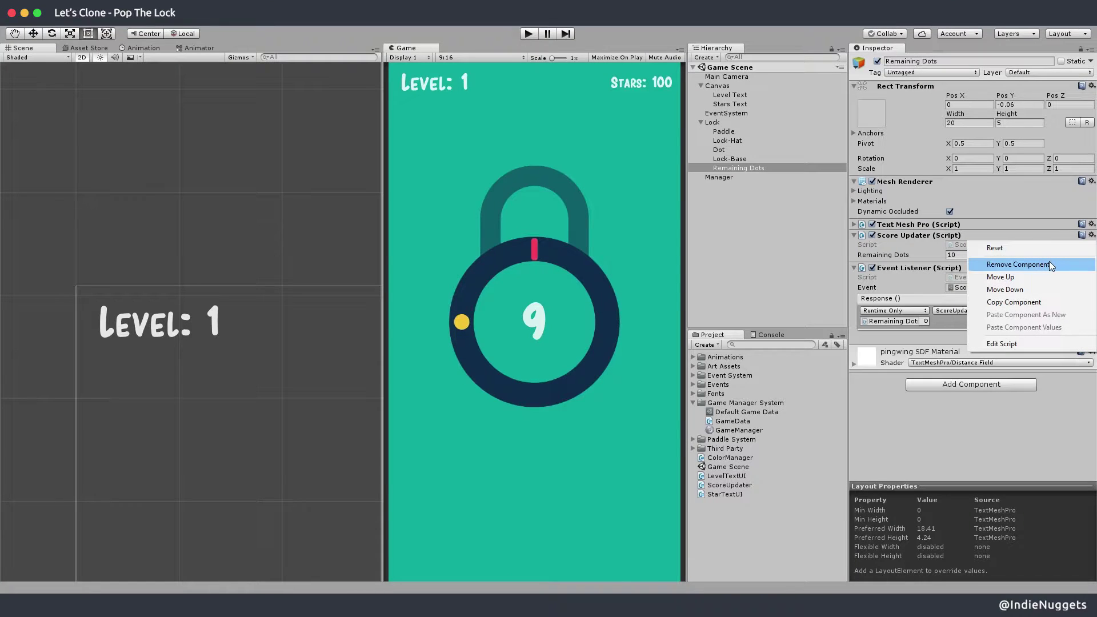
left_click(1051, 264)
left_click(971, 351)
type("Remaining")
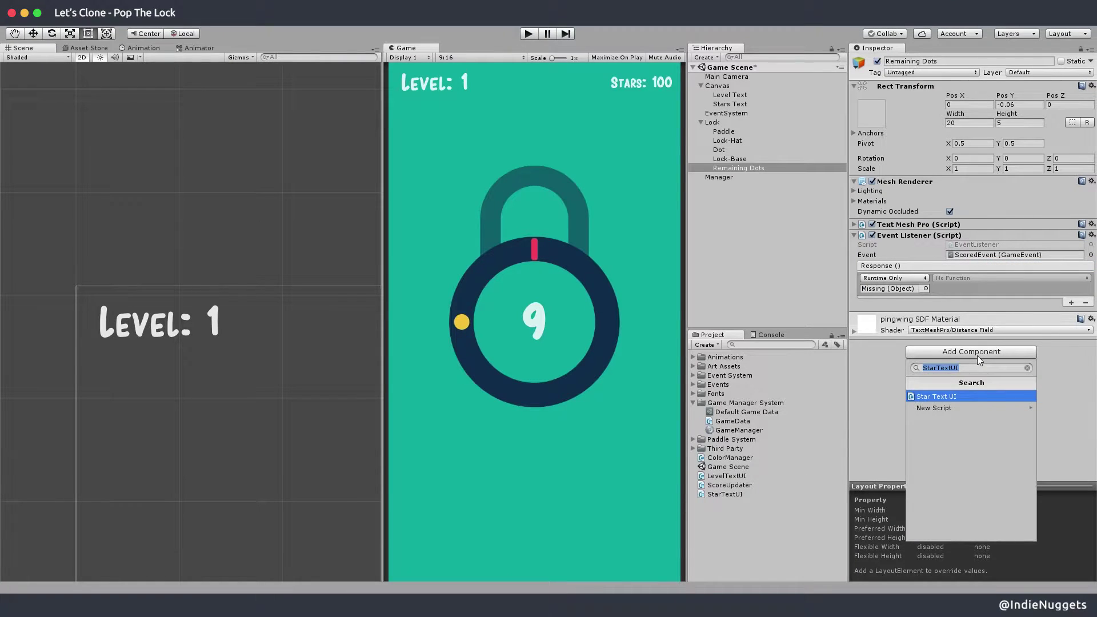
type("DotsTextUI")
key("Return")
key("Return")
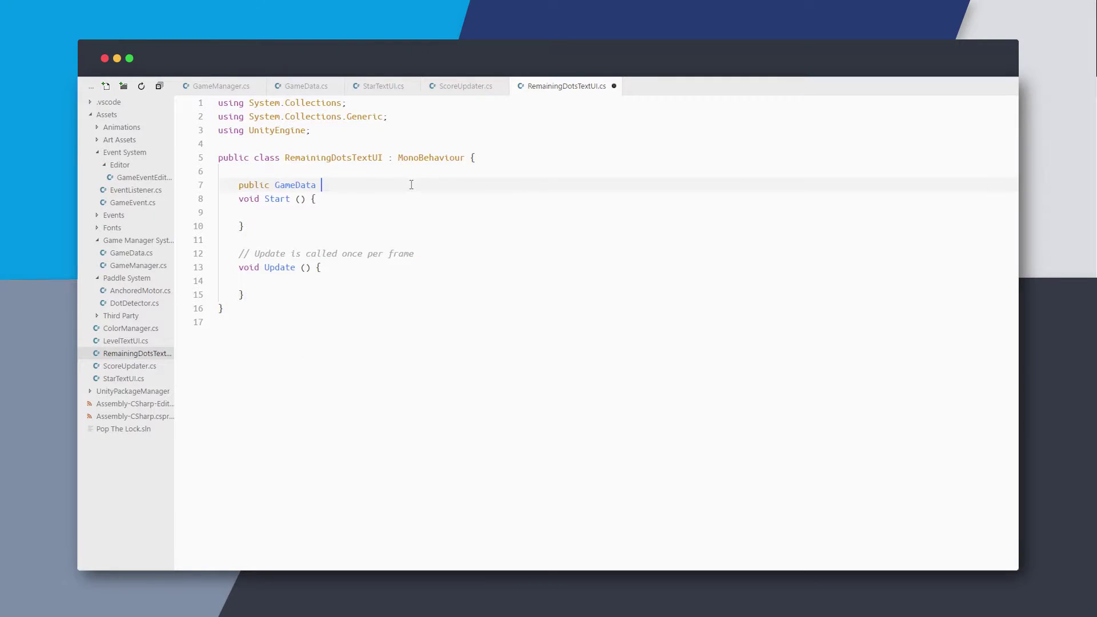
Code RemainingDotsTextUI to show GameData.DotsRemaining in a TextMeshPro during Start and Update, then save
type("GameData;")
key("Return")
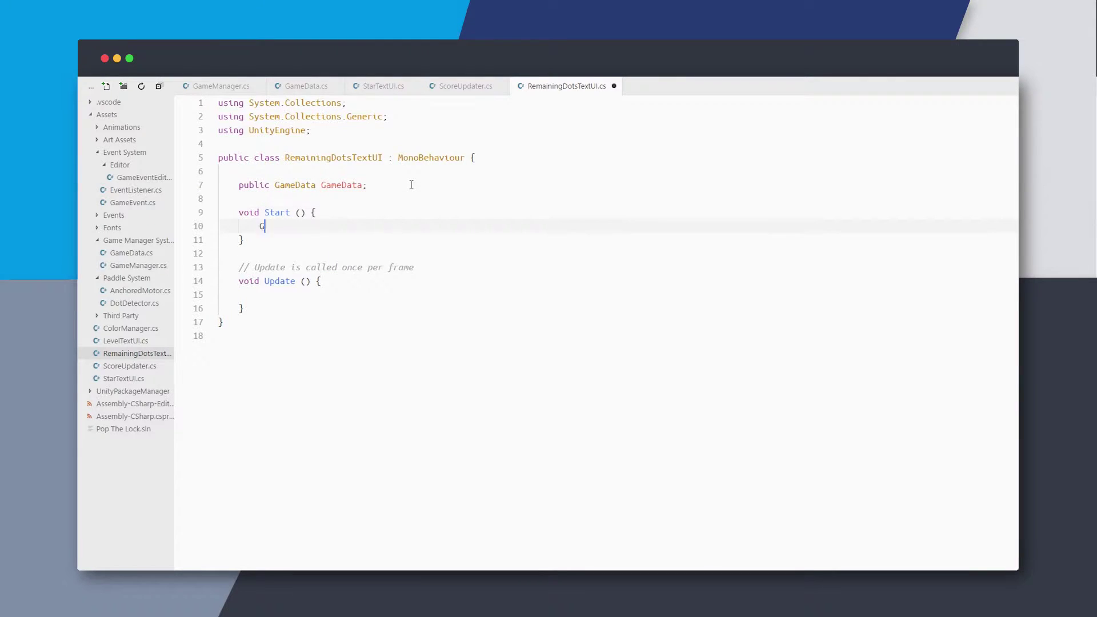
type("TMPro.TextMeshPro _text;")
key("Return")
key("Down")
key("Down")
type("= GetComponent<TMPro.TextMeshPro>();")
key("Return")
type("_text.text = GameData.DotsRemaining.ToString();")
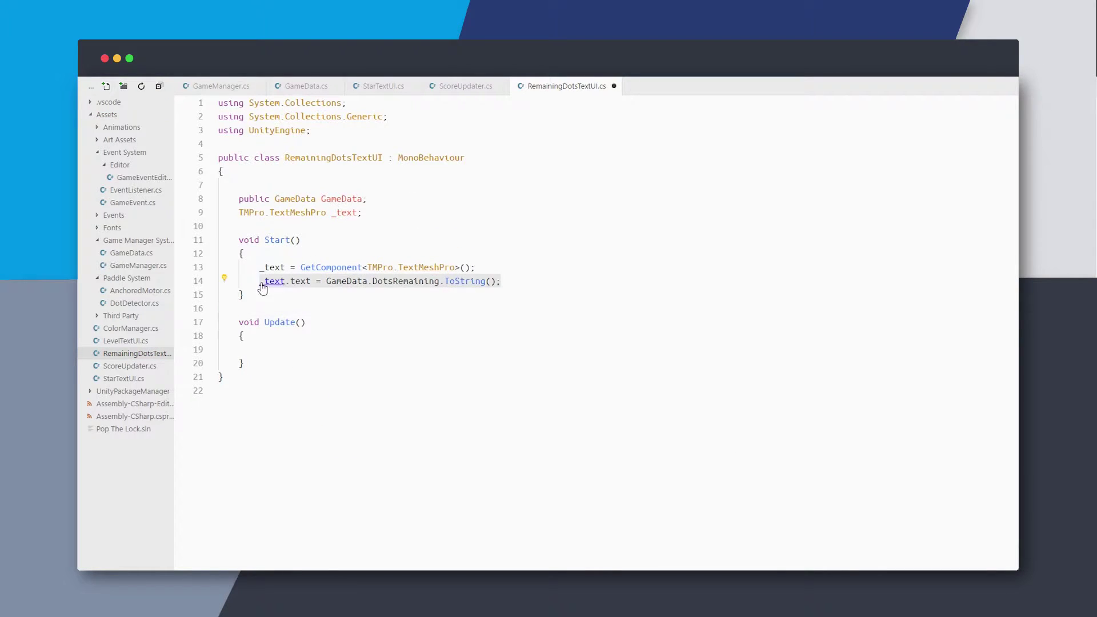
key("ctrl+c")
key("ctrl+v")
key("ctrl+s")
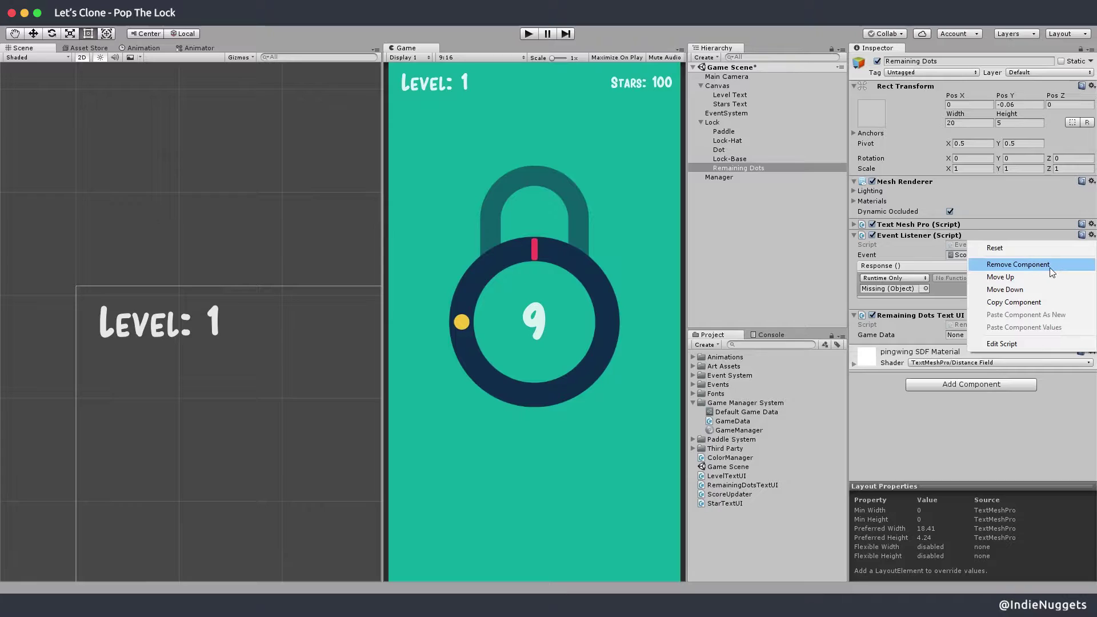
Remove the extra component, link Default Game Data to Remaining Dots, and select Manager
left_click(1050, 268)
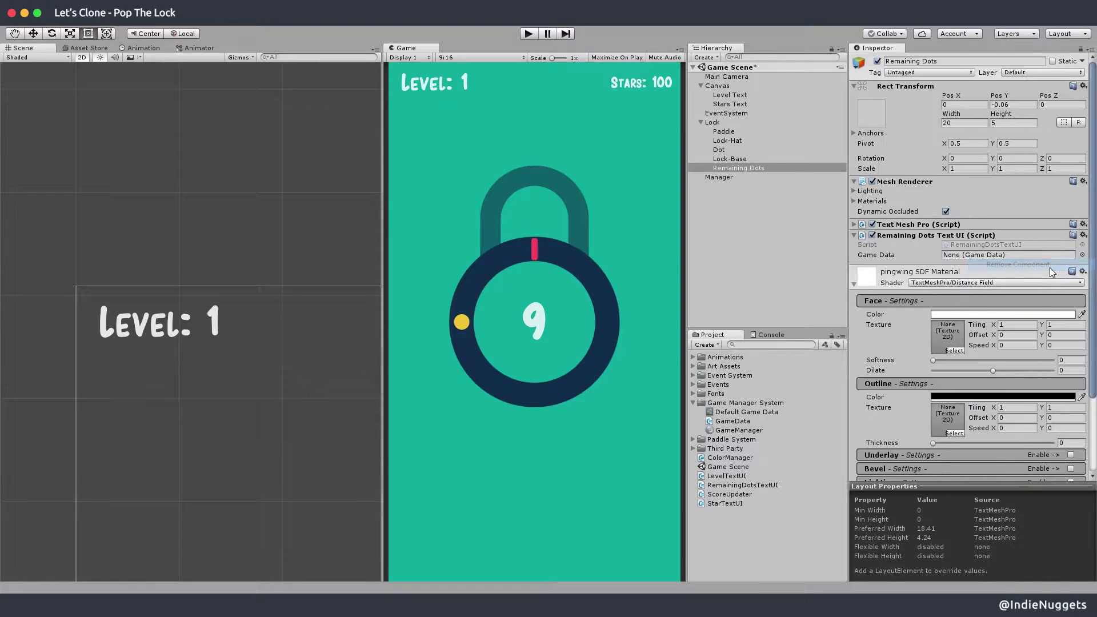
left_click(854, 285)
left_click_drag(745, 410, 974, 268)
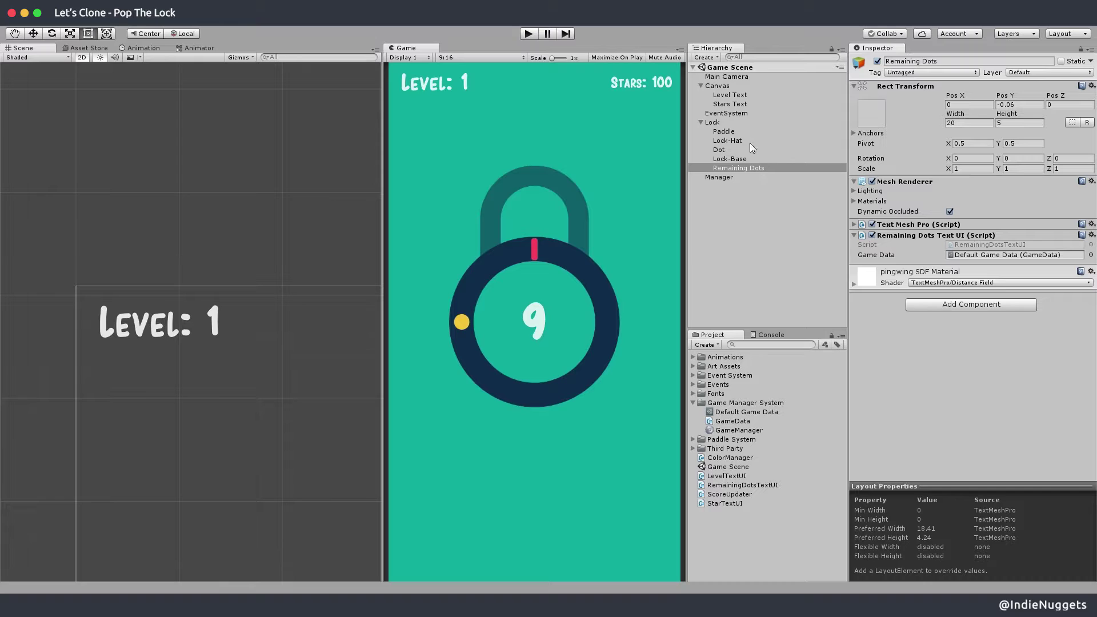
left_click(722, 177)
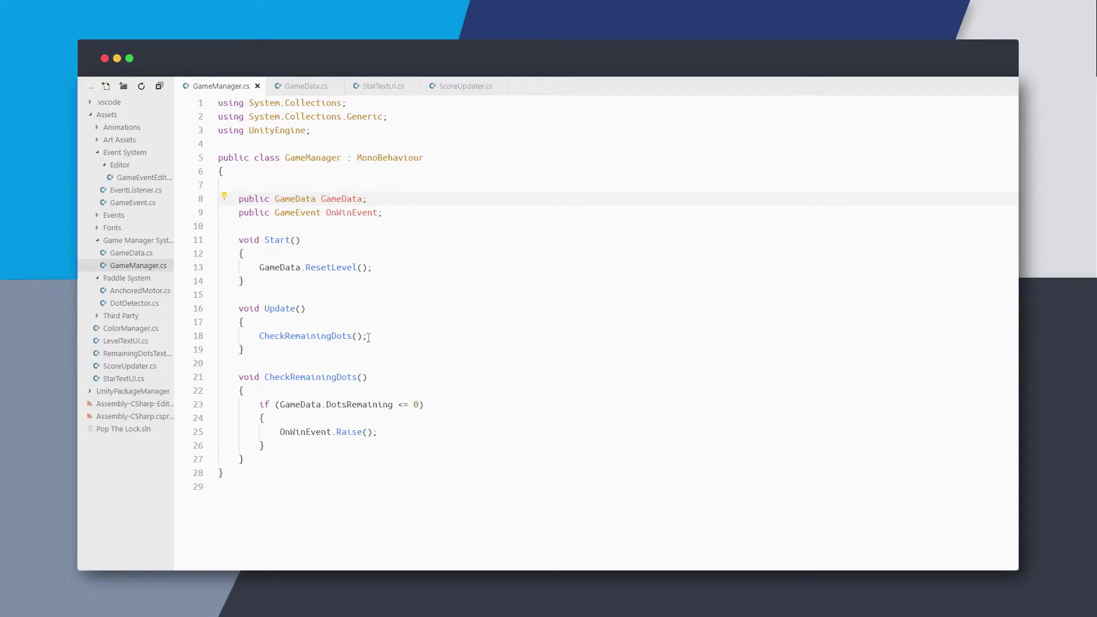
Declare a public void DecrementRemainingDots() method below Update in GameManager
left_click(251, 351)
key("Return")
key("Return")
type("void")
key("Home")
type("public")
key("End")
type("DecrementRemainingDots()")
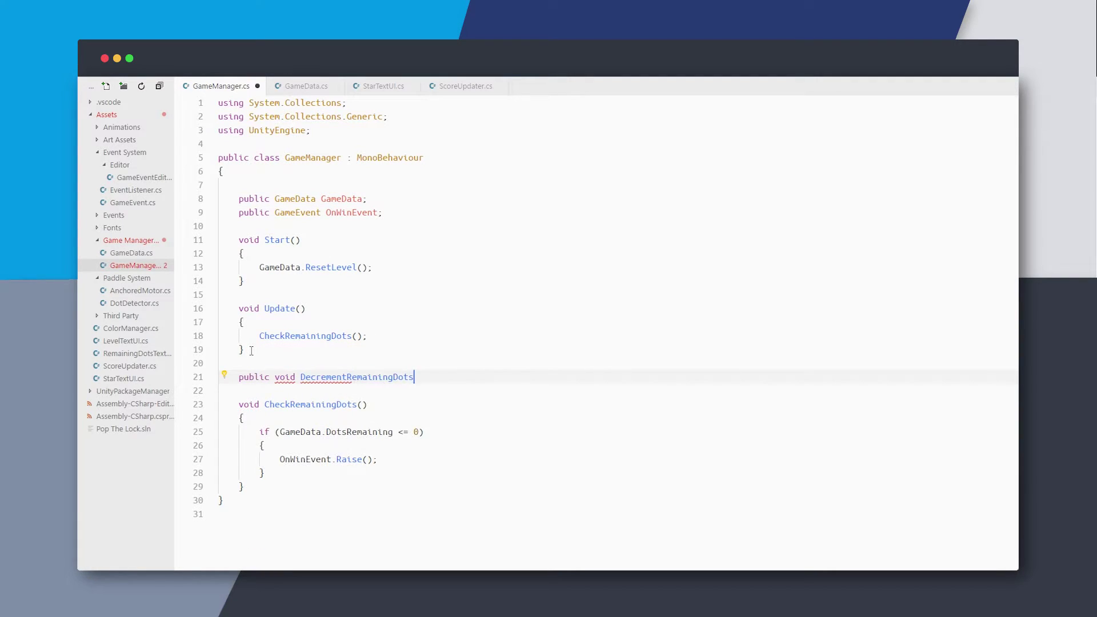
key("Return")
type("{")
key("Return")
Make it decrement GameData.DotsRemaining and reset it to 0 when below zero
type("GameData.DotsRemaining")
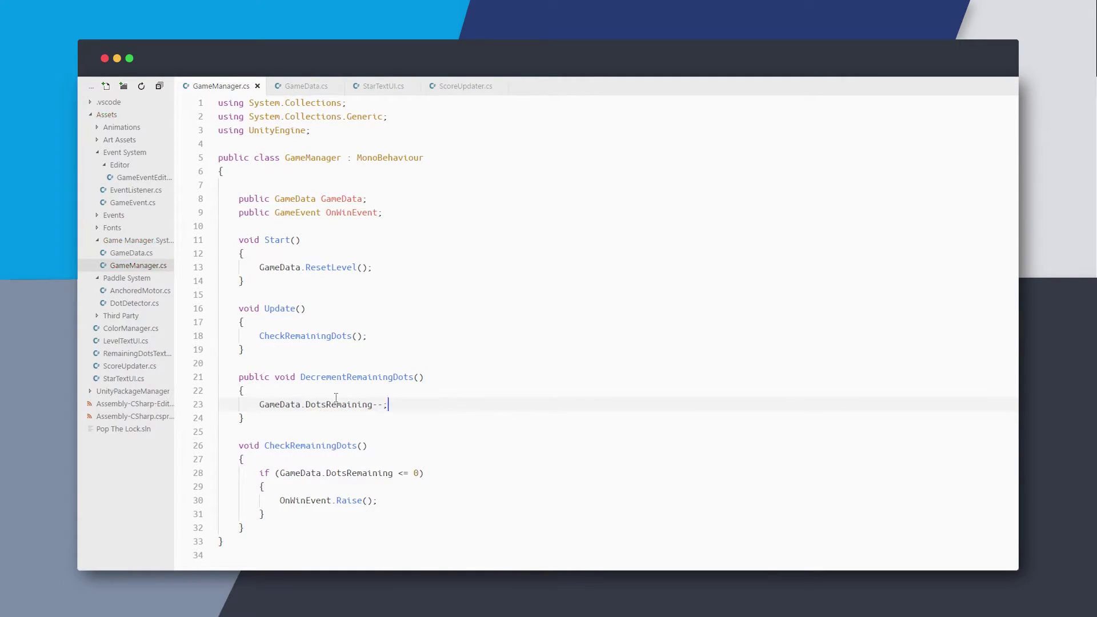
type("--;")
key("Return")
key("Return")
type("if(GameData.DotsRemaining < 0){")
key("Return")
type("GameData.DotsRemaining = 0;")
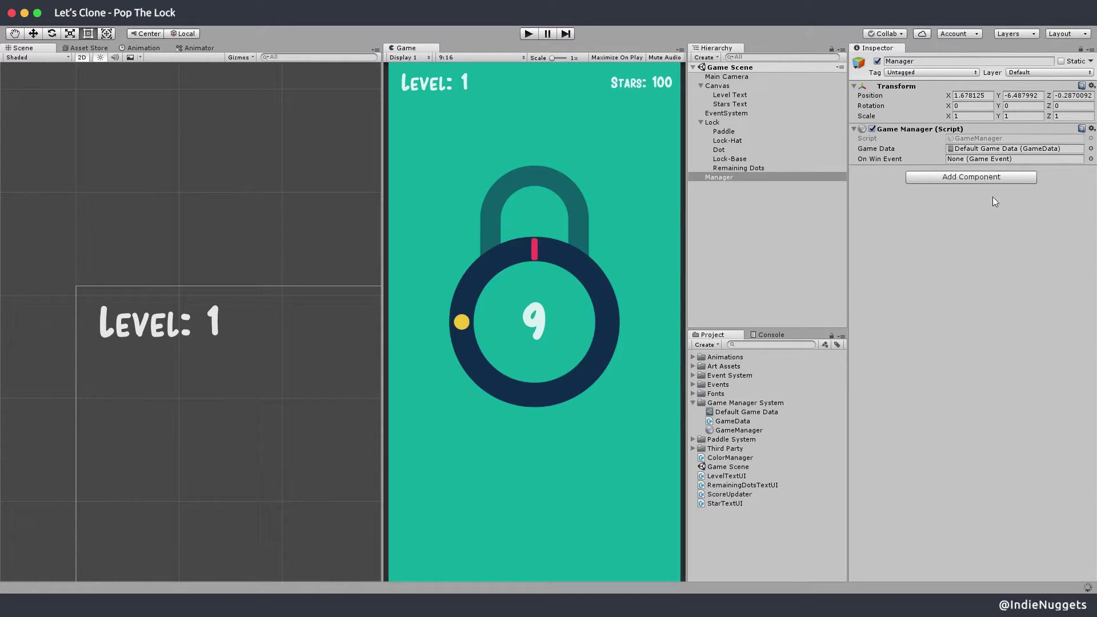
Assign WinEvent to Manager's On Win Event and add an Event Listener component
left_click(694, 384)
left_click_drag(732, 412, 974, 159)
left_click(953, 178)
type("event")
key("Return")
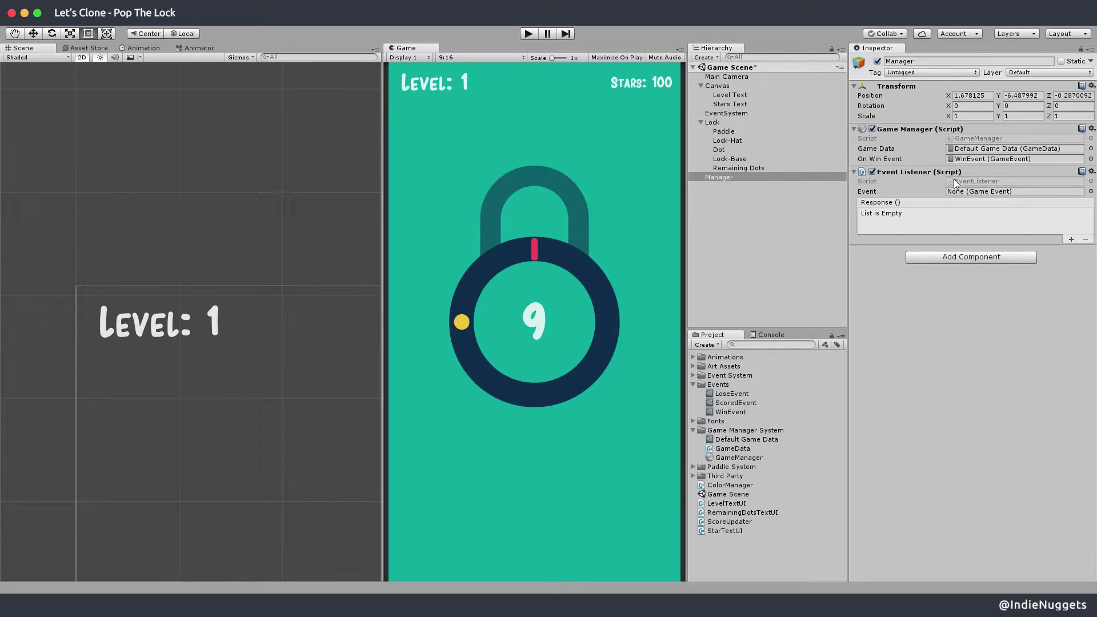
Make the listener call GameManager.DecrementRemainingDots on ScoredEvent, then playtest a tap
left_click_drag(735, 404, 982, 218)
left_click(1071, 239)
left_click_drag(900, 224, 900, 224)
left_click(997, 214)
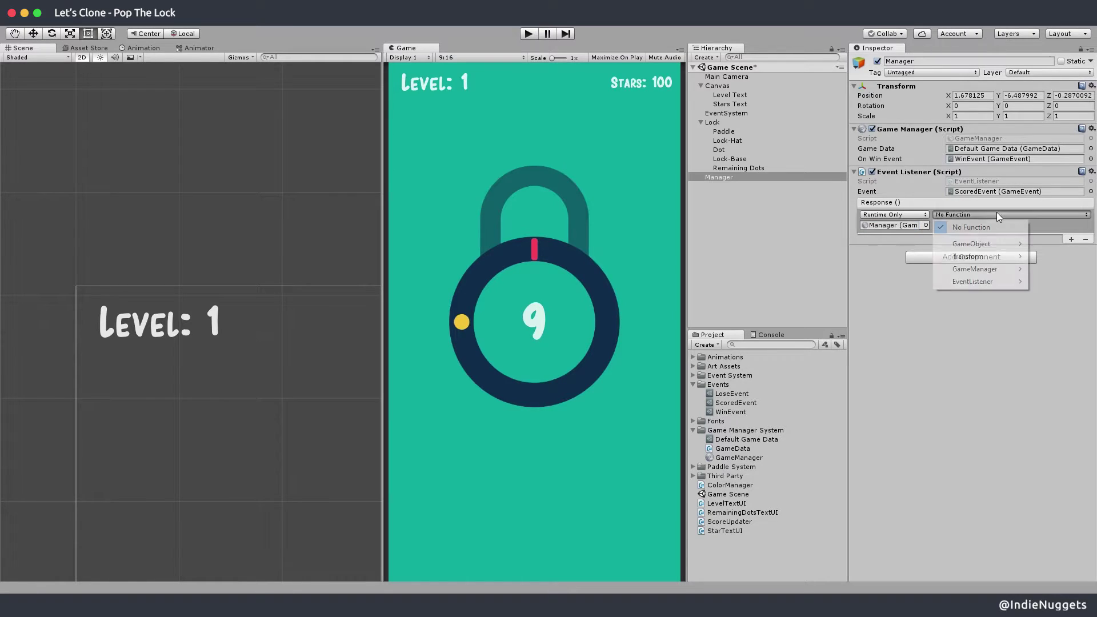
mouse_move(976, 269)
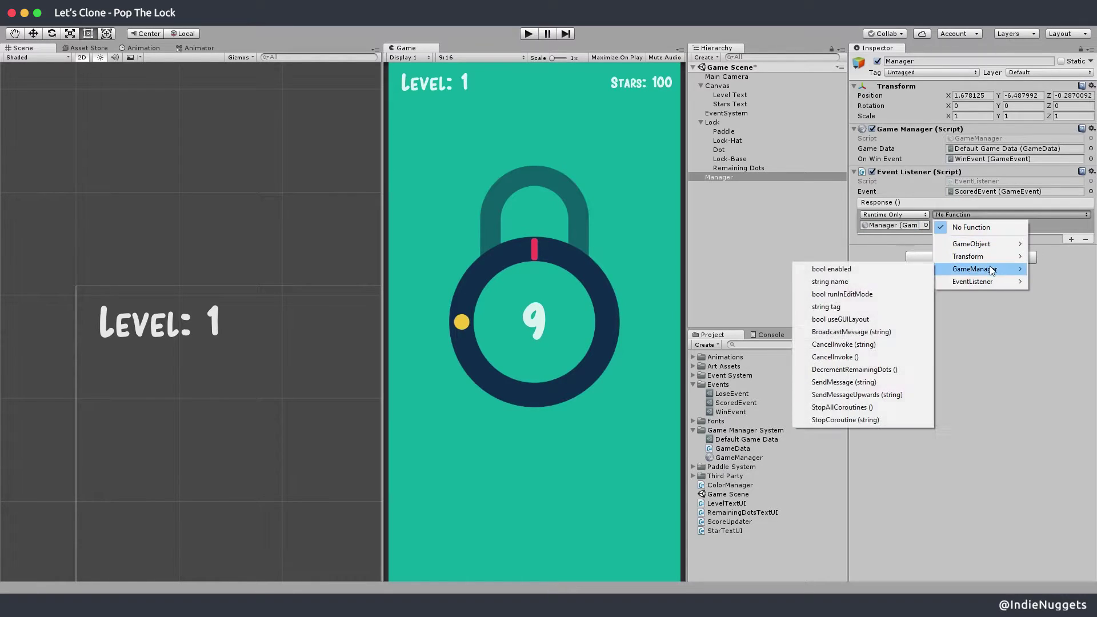
left_click(844, 370)
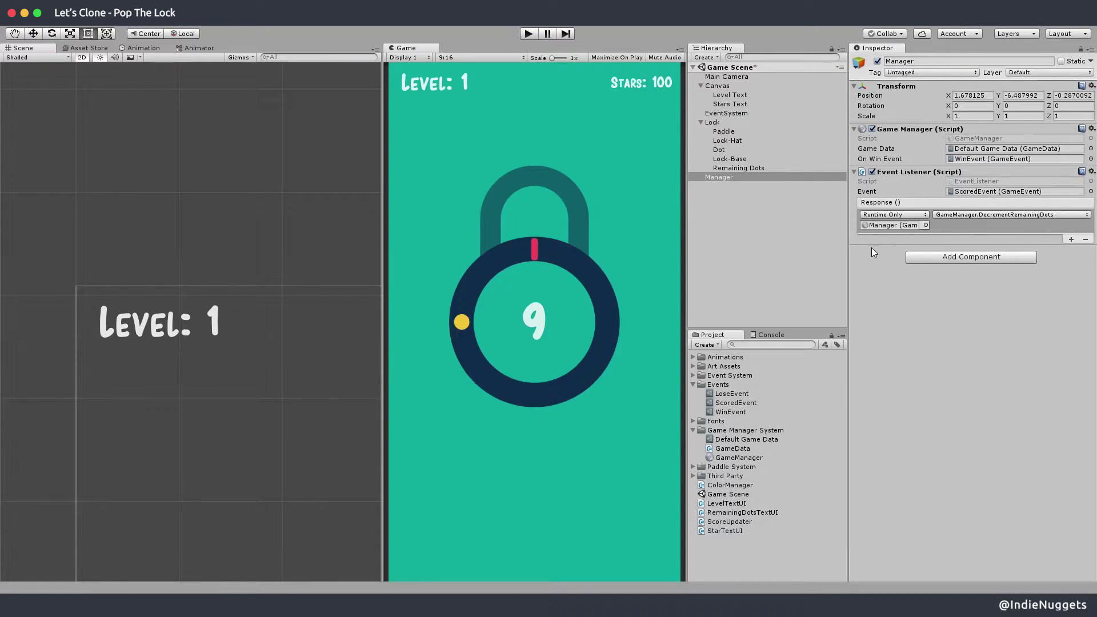
key("super+p")
left_click(498, 334)
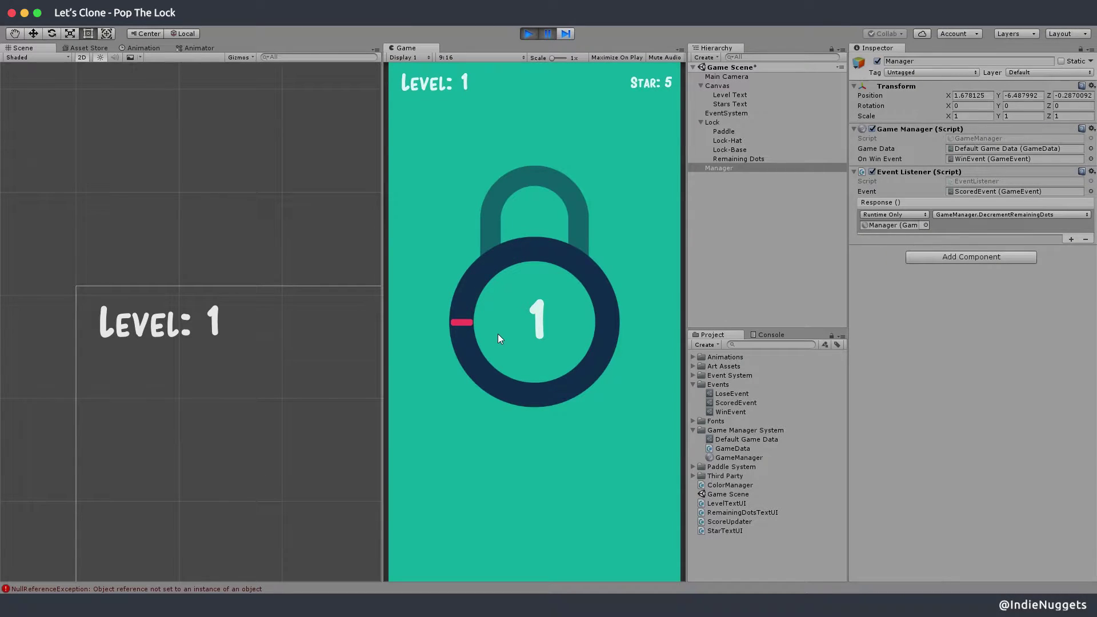
Wire LoseEvent to the Dot Detector's On Dot Missed and ScoredEvent to On Dot Scored
left_click(769, 335)
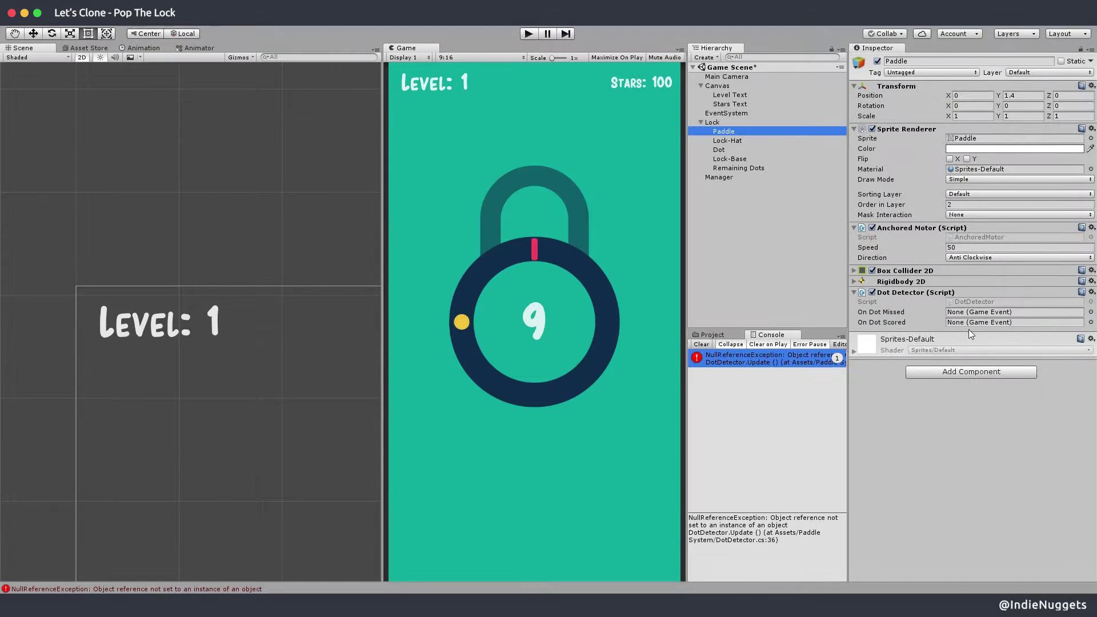
left_click(707, 337)
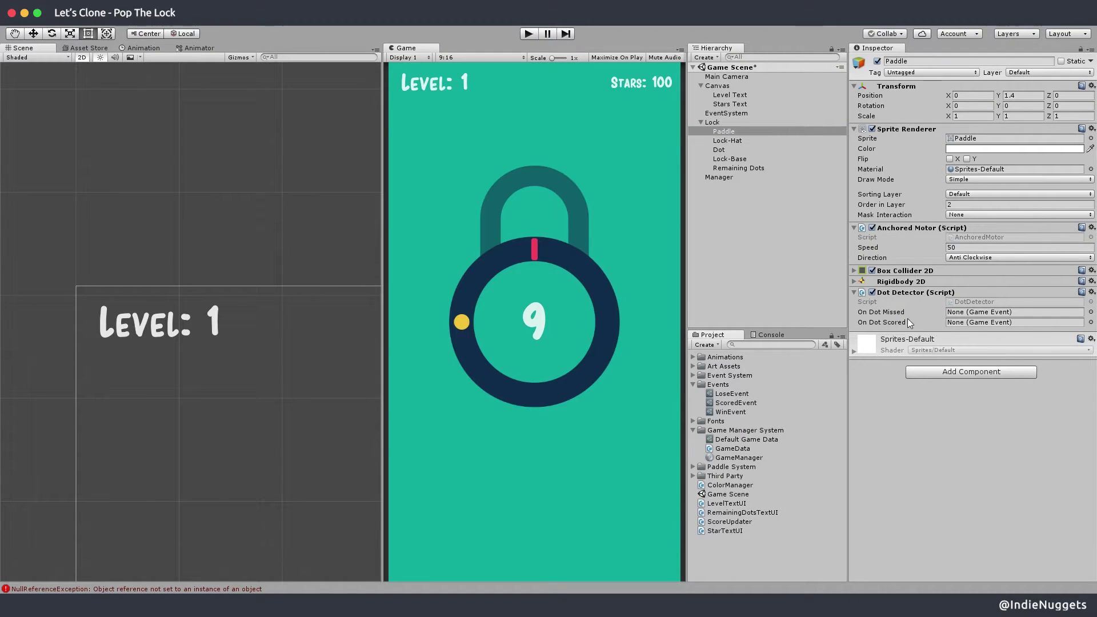
left_click_drag(749, 396, 1015, 312)
left_click_drag(949, 326, 952, 323)
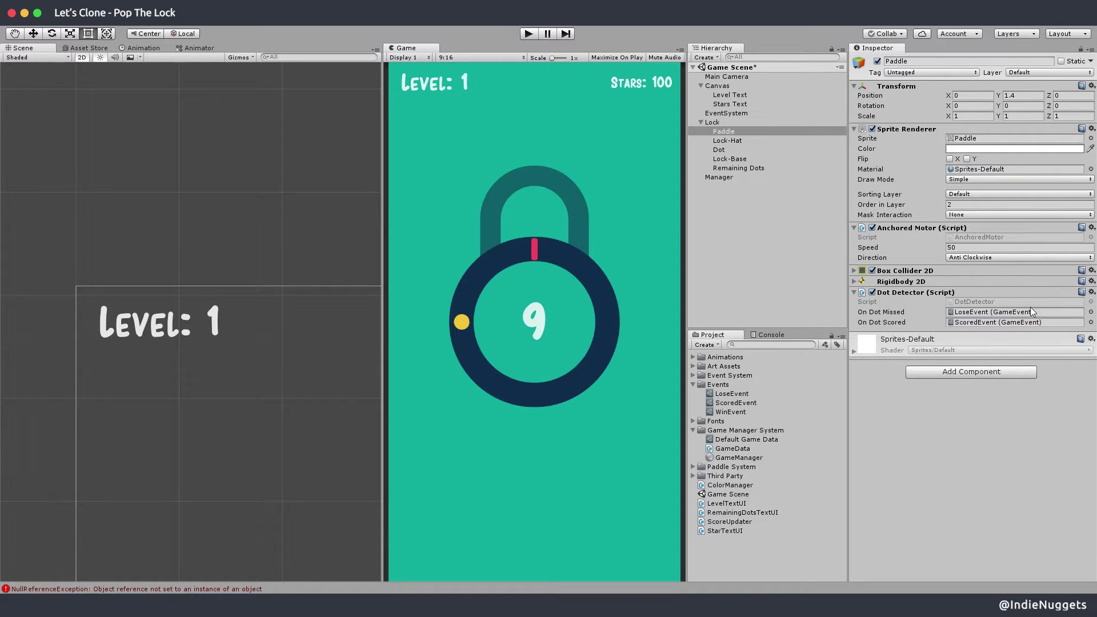
Playtest by tapping to catch dots through into the next level
key("super+p")
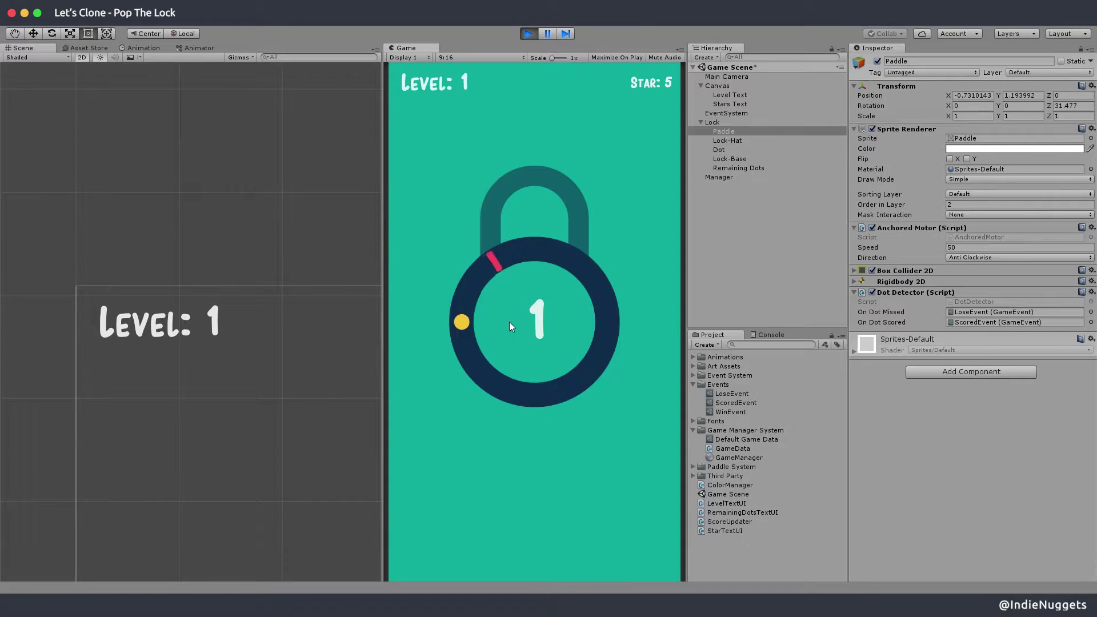
left_click(509, 322)
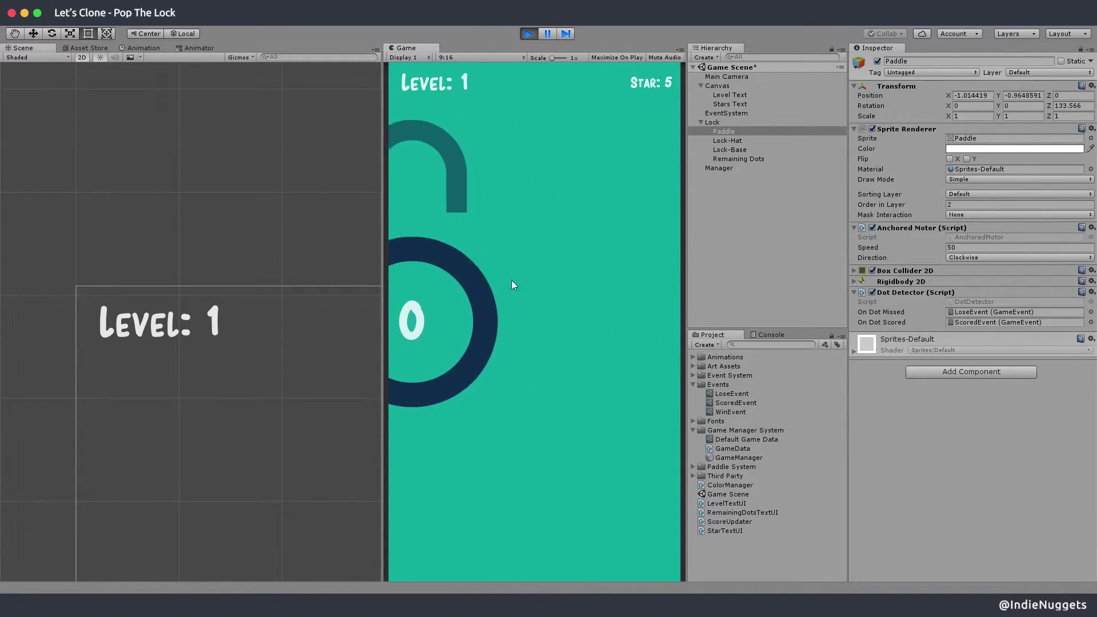
left_click(547, 335)
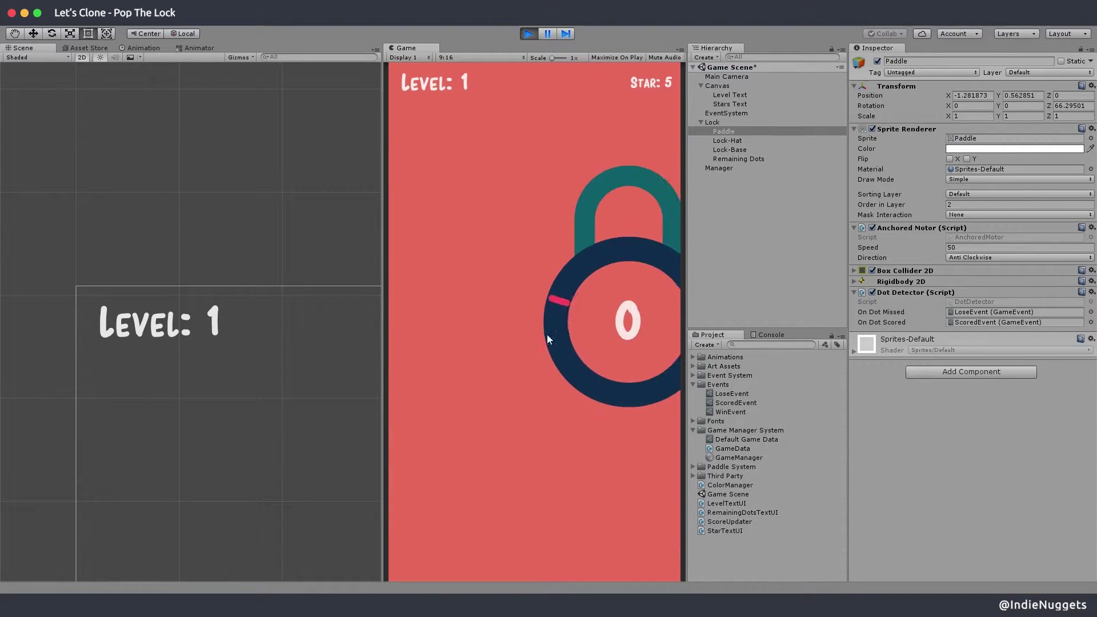
left_click(509, 321)
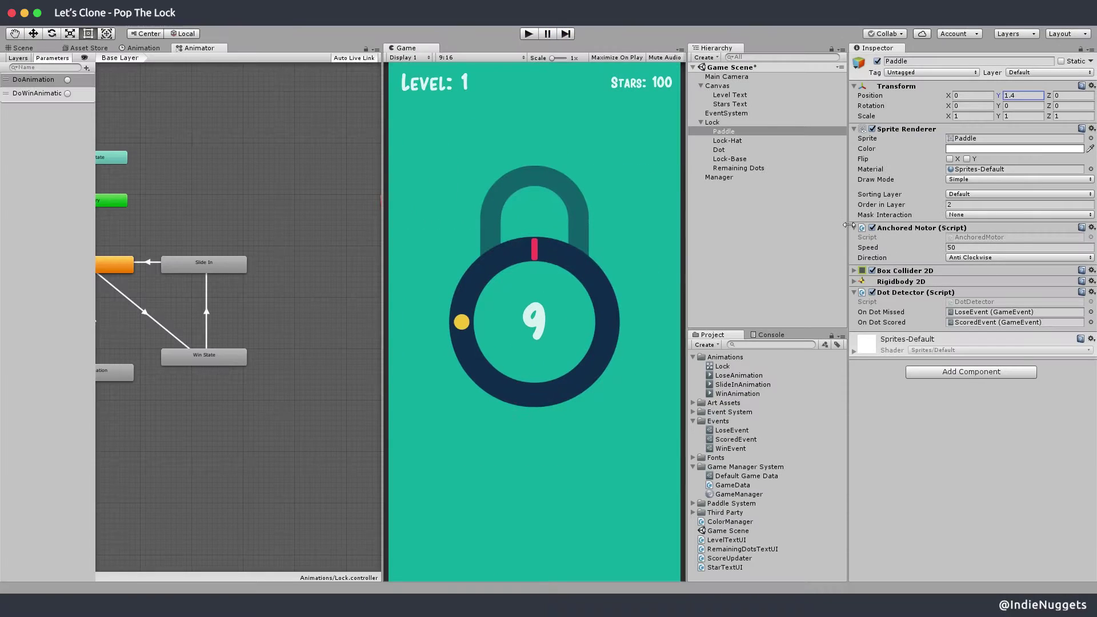
left_click(854, 227)
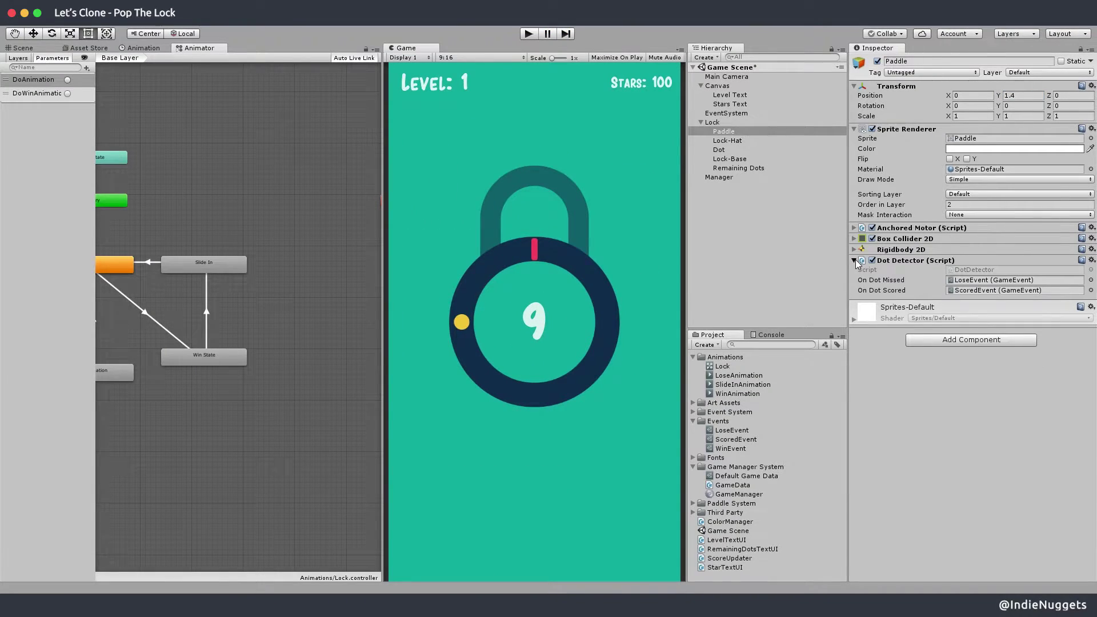
Add an Event Listener component for WinEvent to the Paddle
left_click(855, 261)
left_click(966, 307)
type("event")
key("Return")
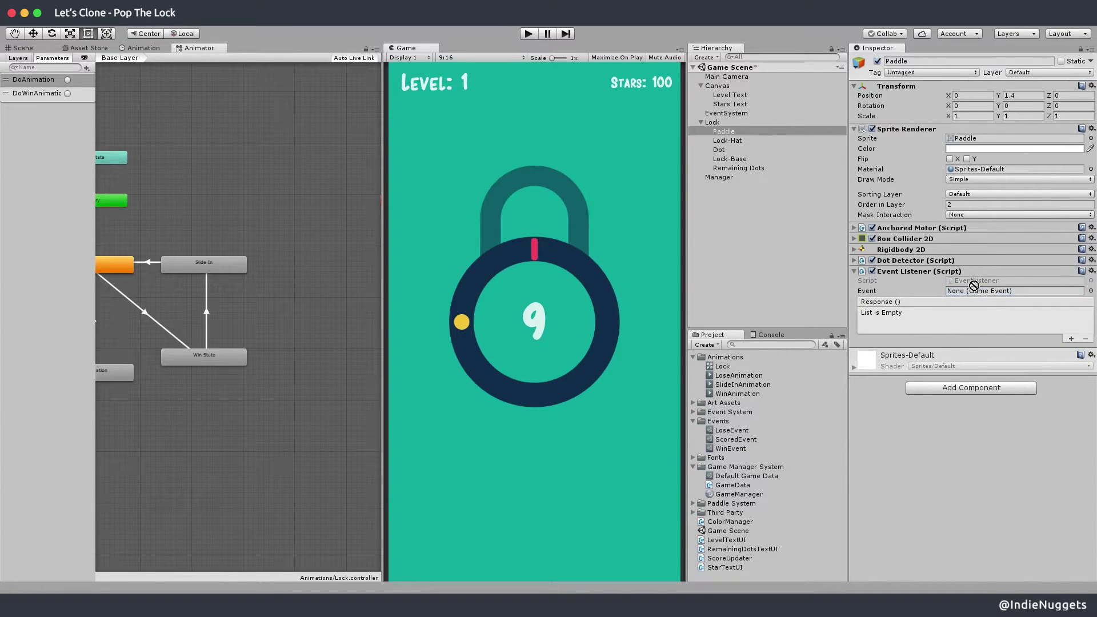
Add a response targeting the Paddle and begin a Vector3 _initialPosition field in AnchoredMotor
left_click(1071, 340)
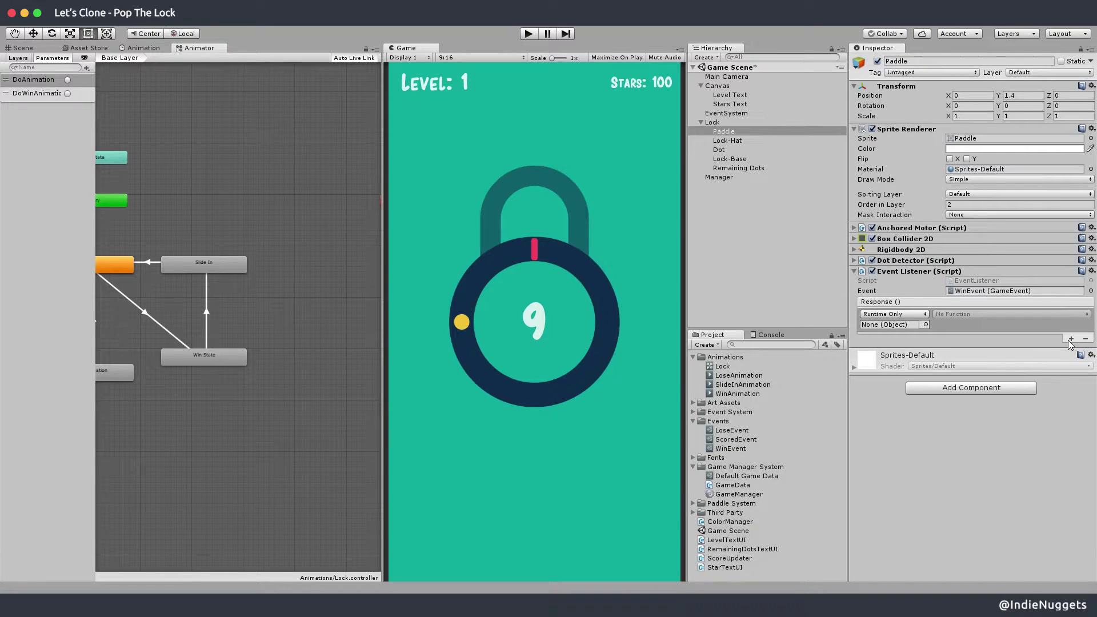
left_click_drag(907, 328, 908, 329)
left_click(959, 313)
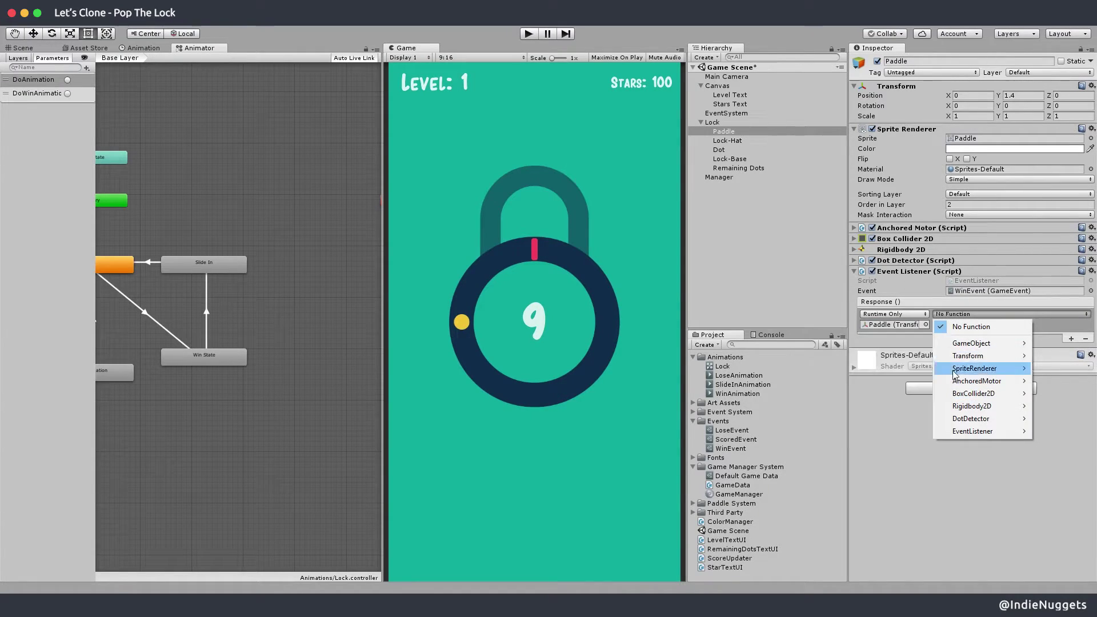
left_click(1003, 85)
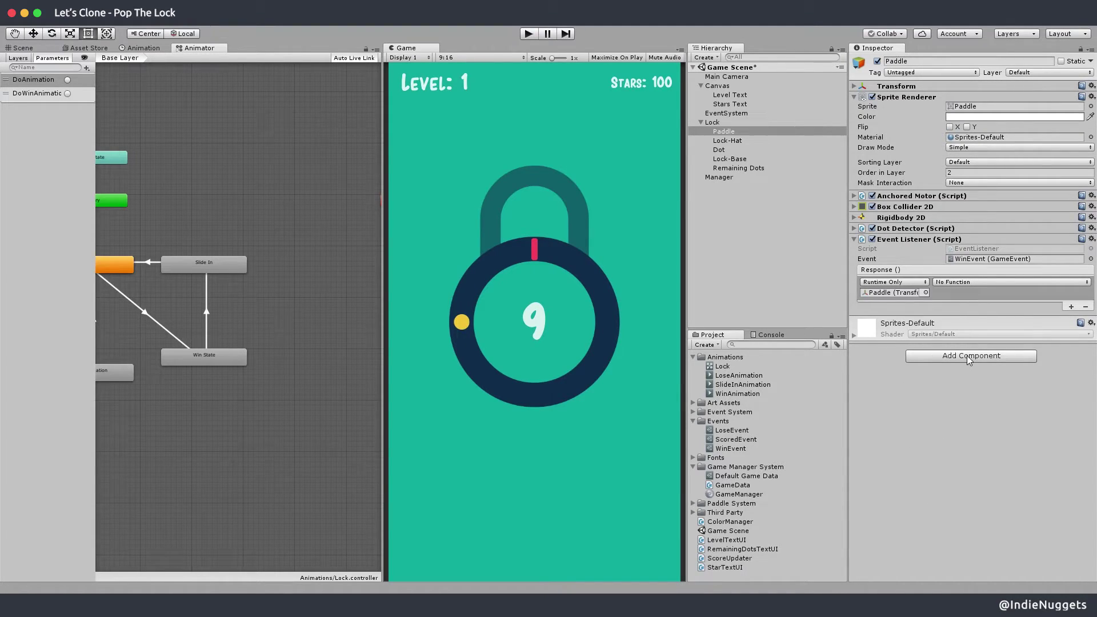
left_click(854, 196)
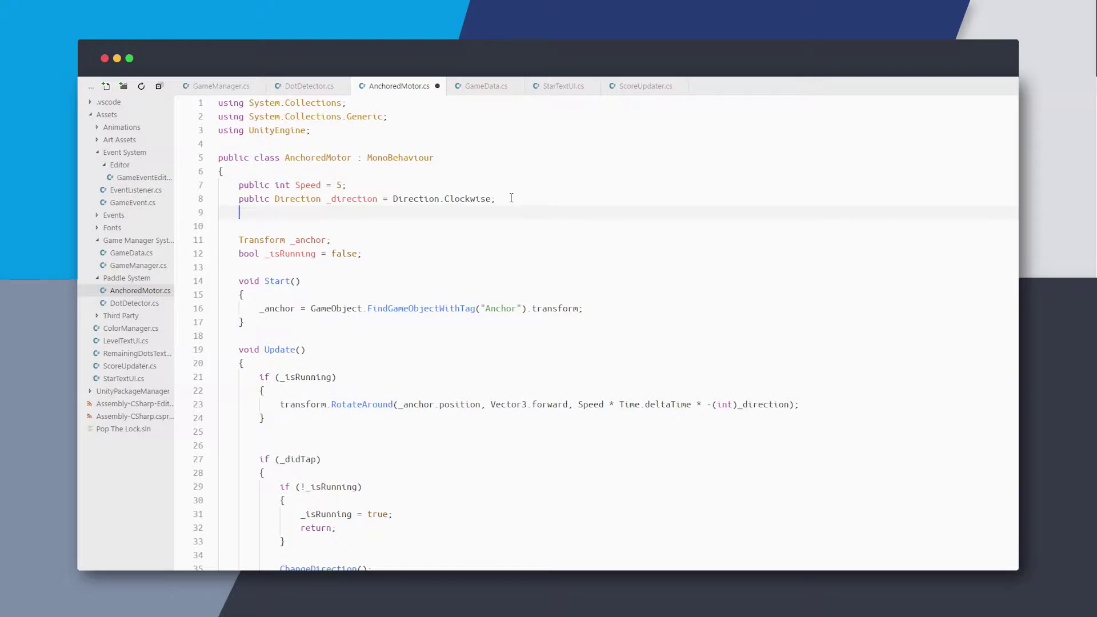
type("Vector3 _initialPosition;")
Store GetComponent<Transform>().position into _initialPosition in Start and save
left_click(621, 307)
key("Return")
type("_initialPosition = GetComponent<Transform>().position;")
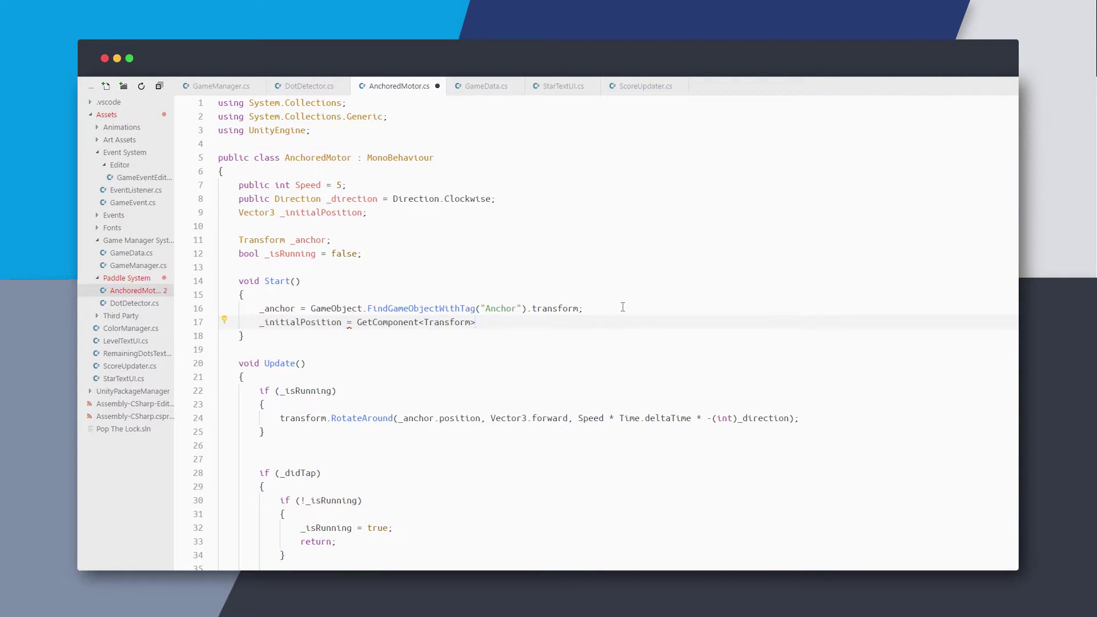
key("ctrl+s")
Add a ResetPosition method setting transform.position back to _initialPosition, and save
scroll(377, 425, "down", 10)
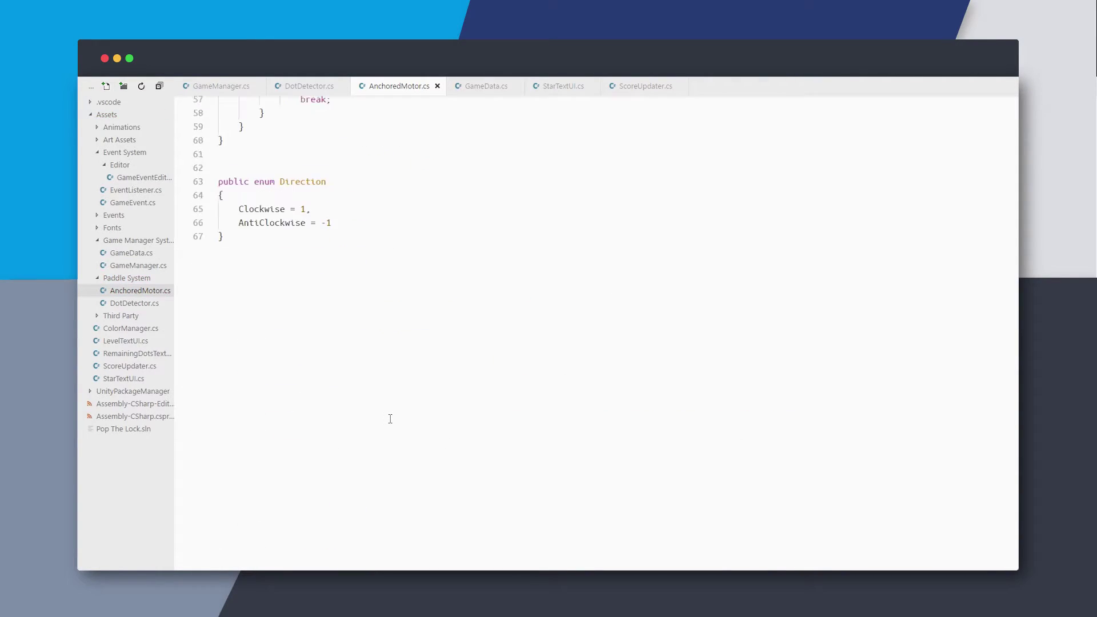
scroll(394, 423, "up", 5)
left_click(302, 438)
key("Return")
key("Return")
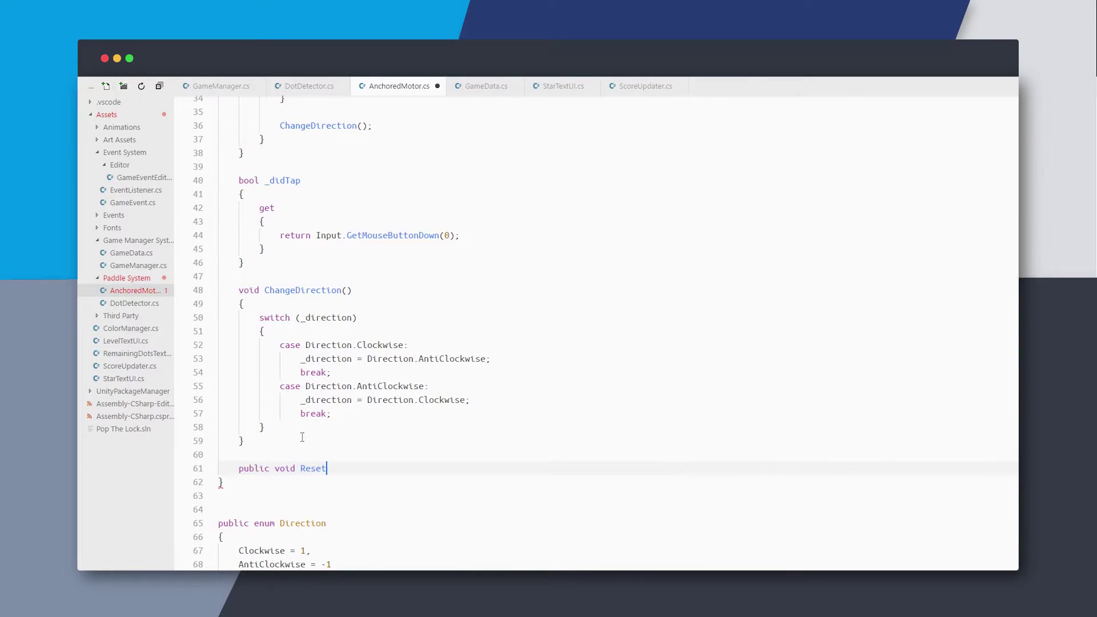
key("Return")
type("transform")
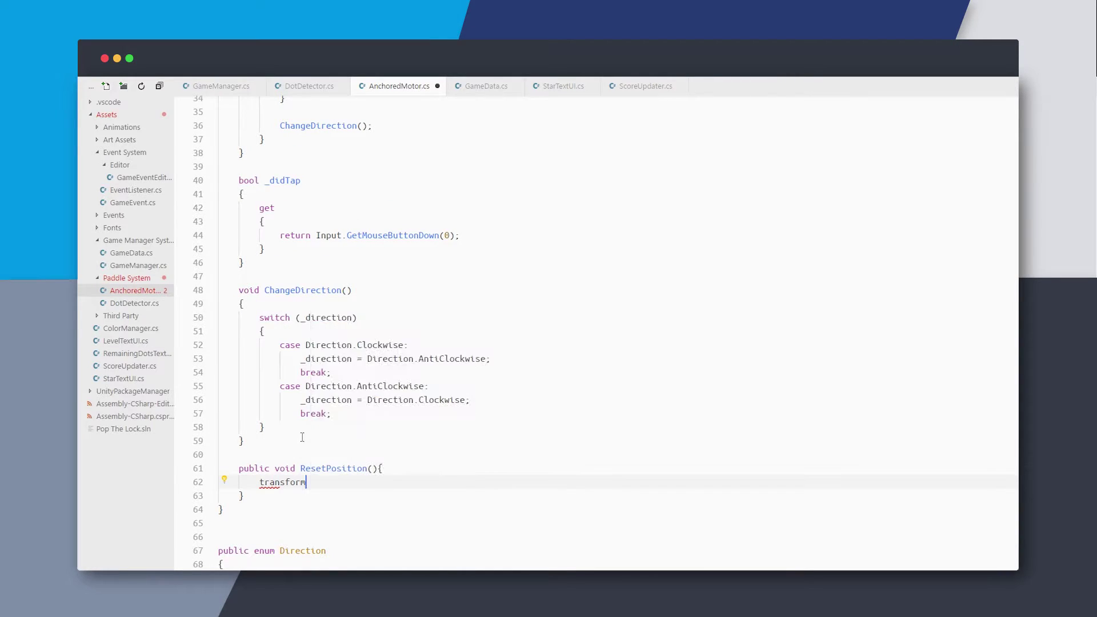
type(".position = _initialPosition;")
key("ctrl+s")
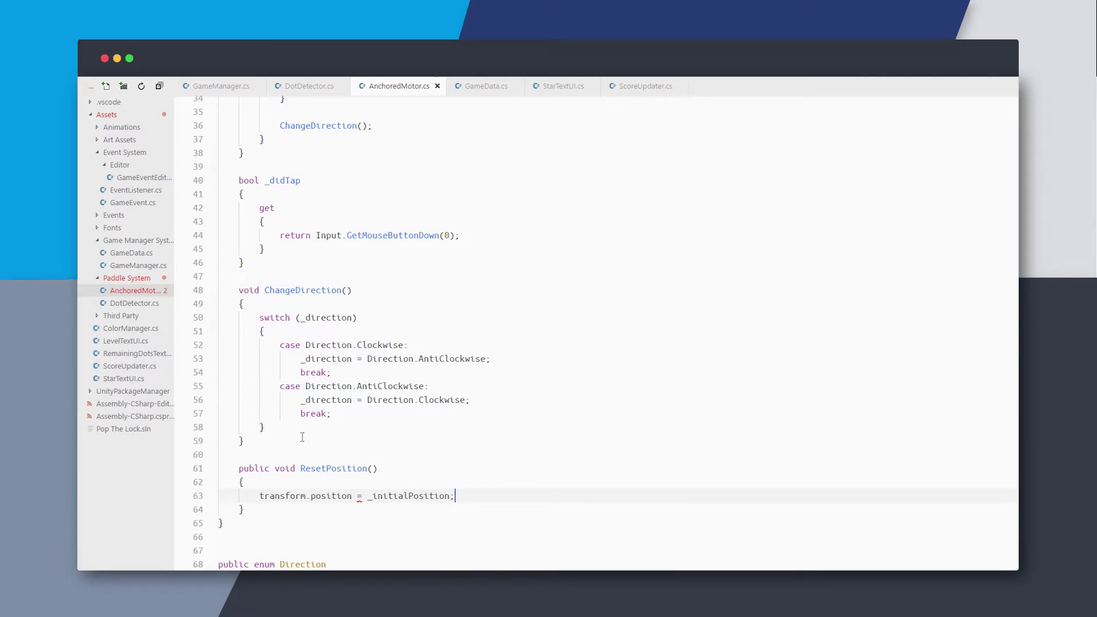
Have the WinEvent response call AnchoredMotor.ResetPosition, then playtest a win and stop
scroll(436, 398, "down", 9)
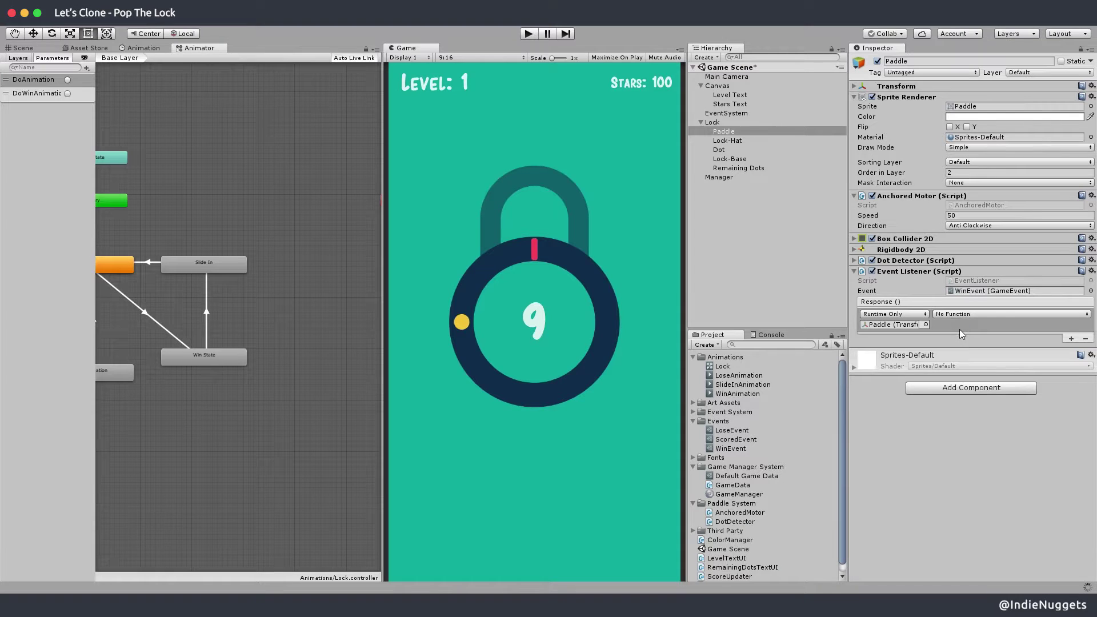
left_click(960, 314)
mouse_move(974, 381)
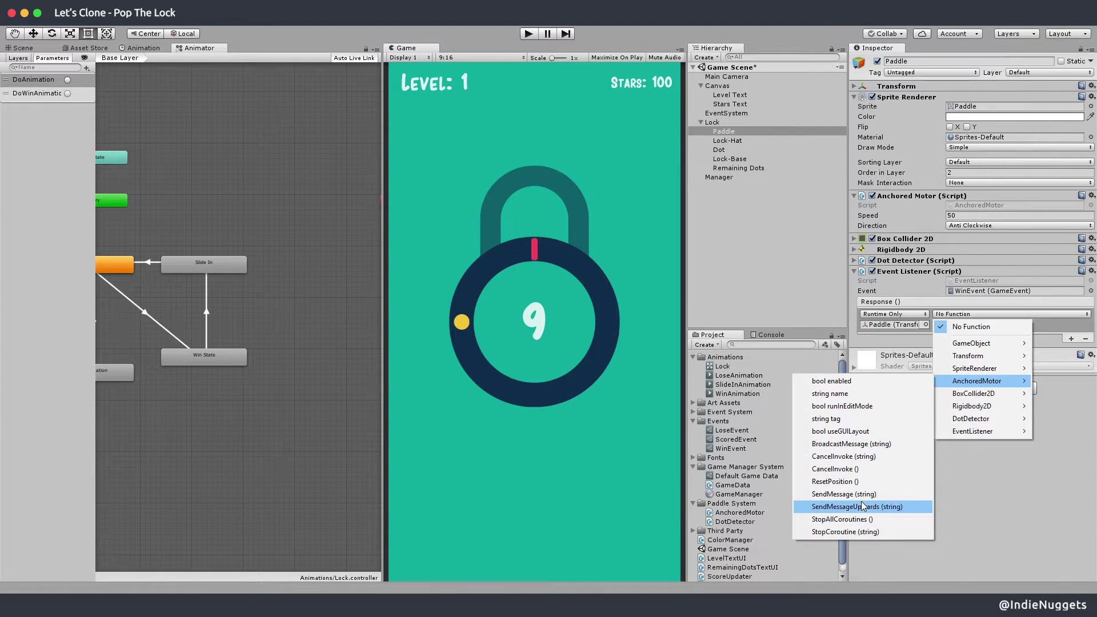
left_click(845, 484)
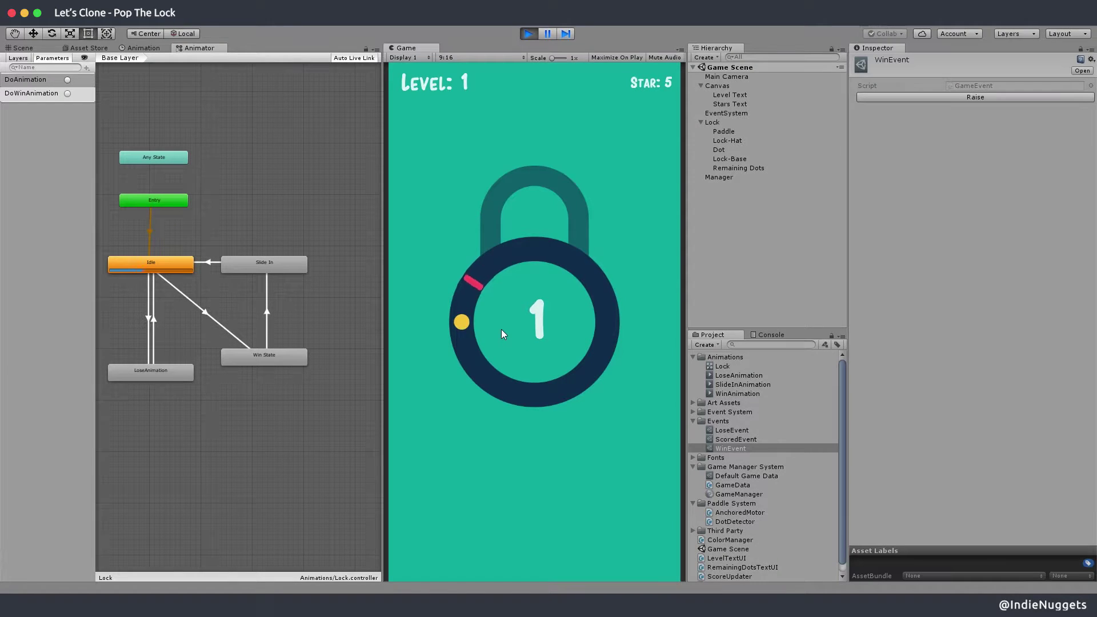
left_click(502, 329)
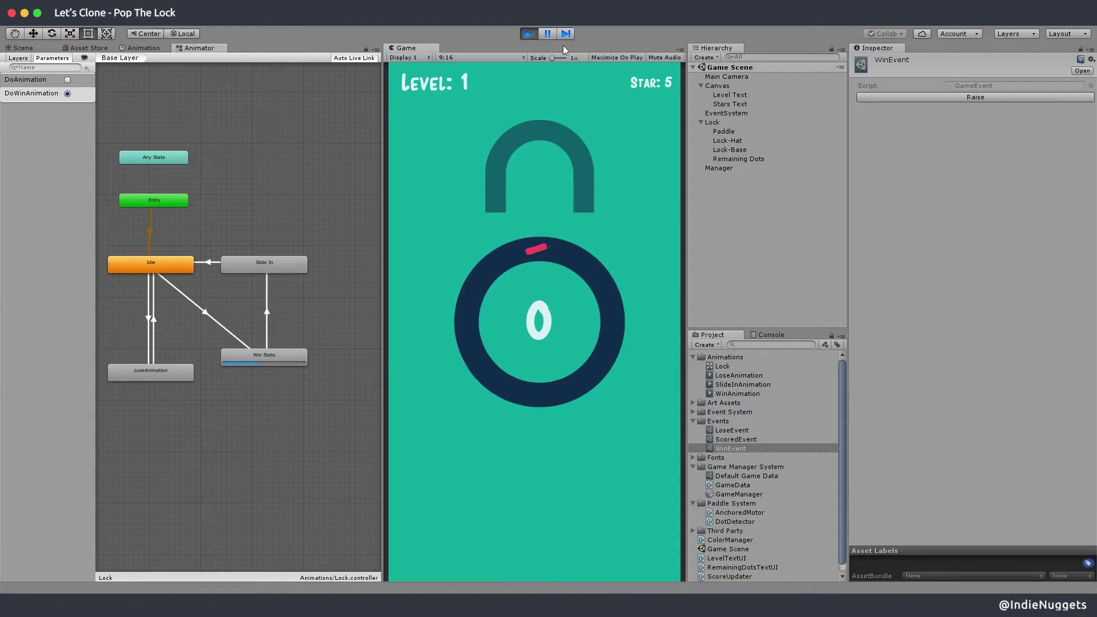
left_click(528, 33)
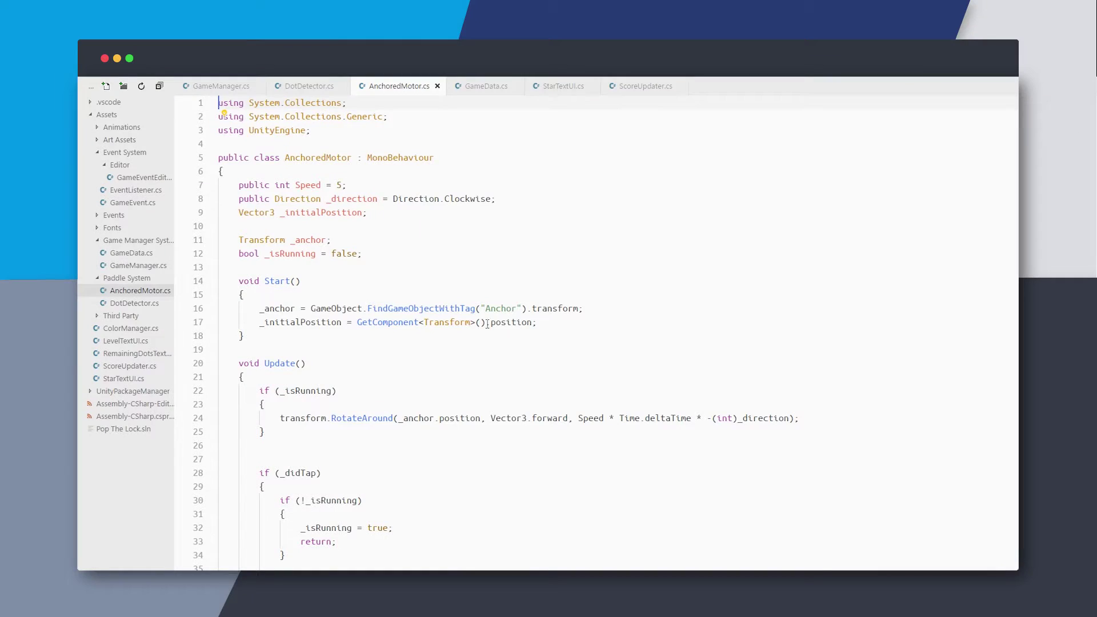
Make Start store the paddle's starting localPosition instead of position
double_click(520, 322)
key("BackSpace")
type("local")
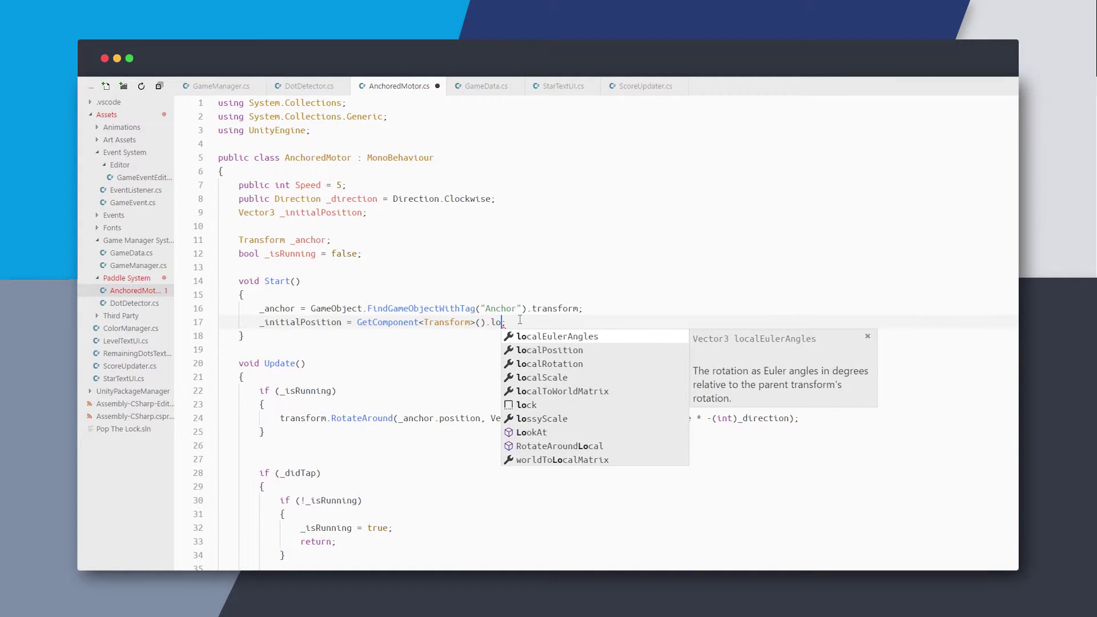
type("P")
key("Return")
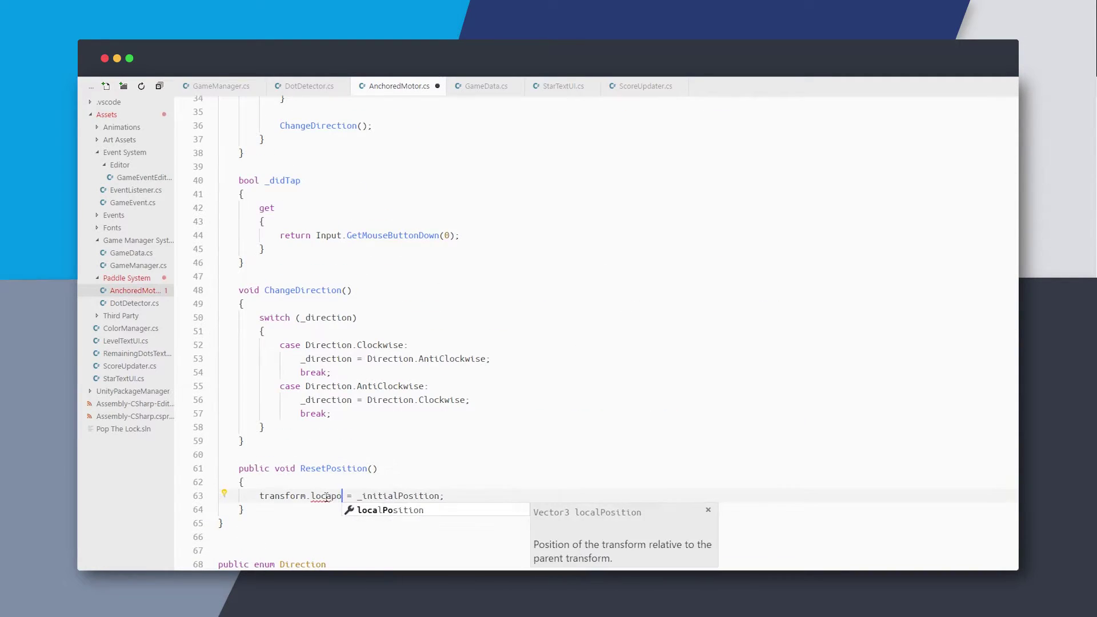
Add _isRunning = false; to ResetPosition, save, and play-test the game
key("Return")
left_click(504, 467)
key("Return")
type("_isRunning=g")
key("BackSpace")
type("false;")
scroll(503, 462, "down", 1)
key("ctrl+s")
scroll(500, 457, "up", 10)
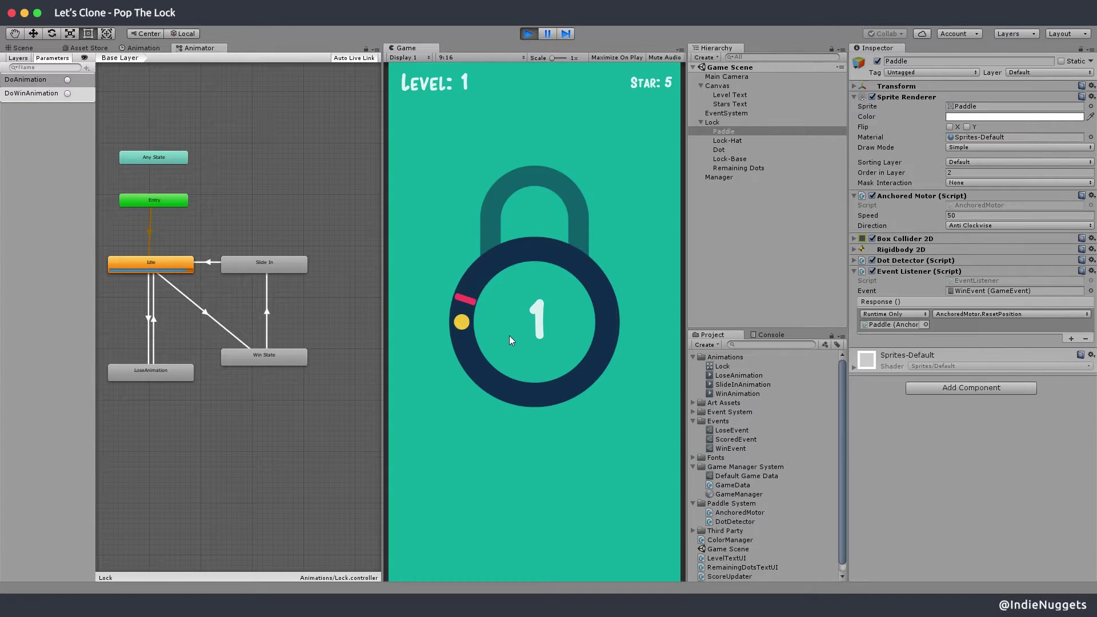
left_click(510, 335)
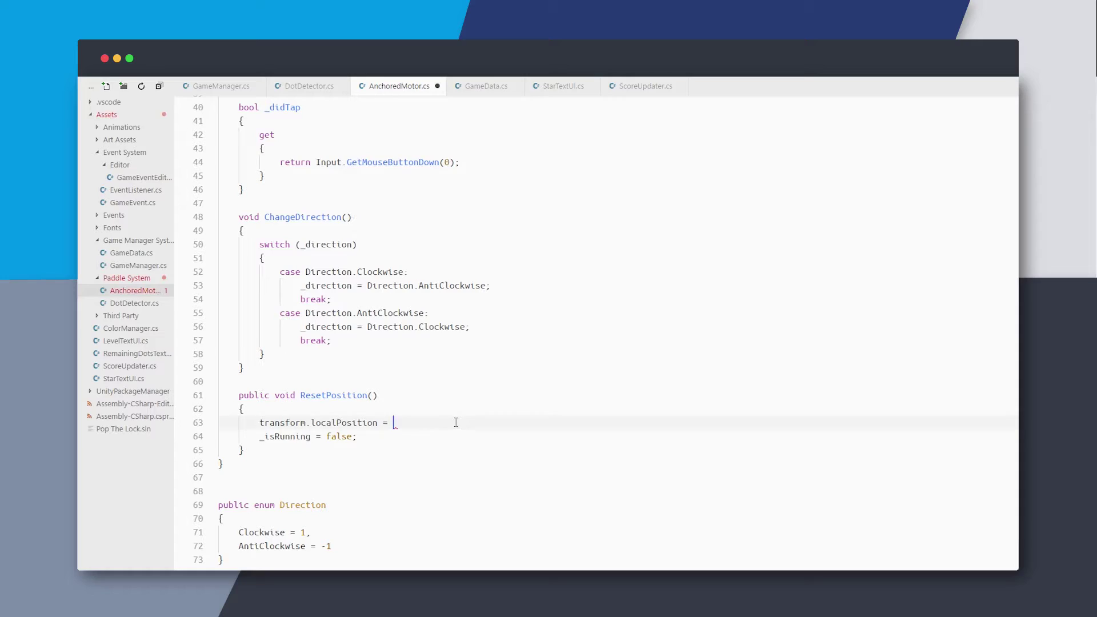
Reset to new Vector3(localPosition.x, _initialPosition.y, localPosition.z), save, and test the win reset
type("new Vector3(transform.localPosition")
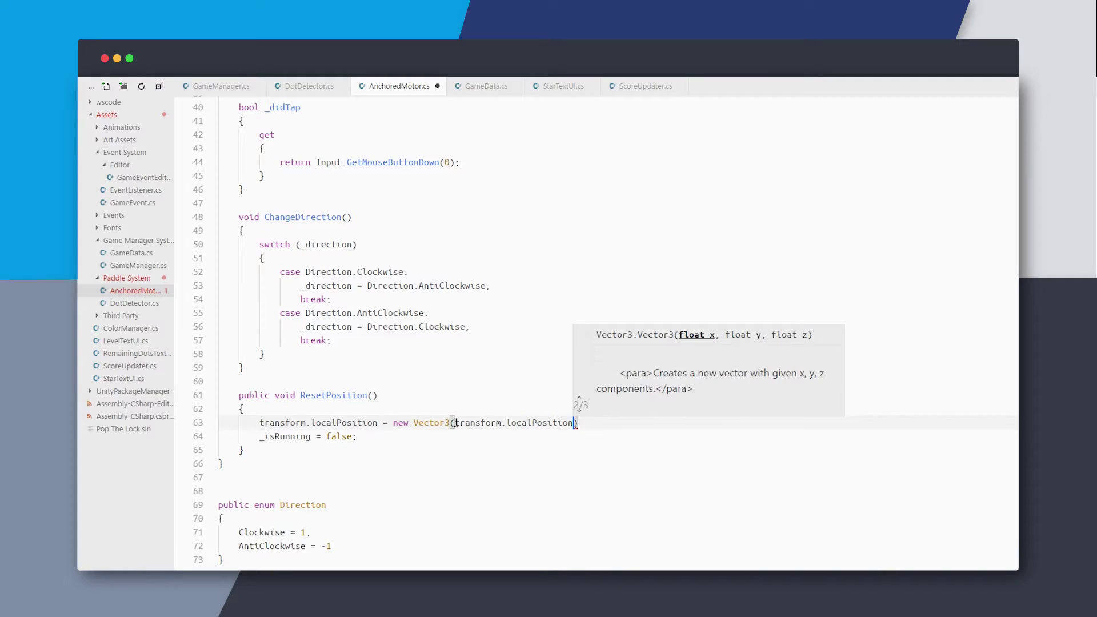
type(".x, _initialPosition.y, transform.localPosition")
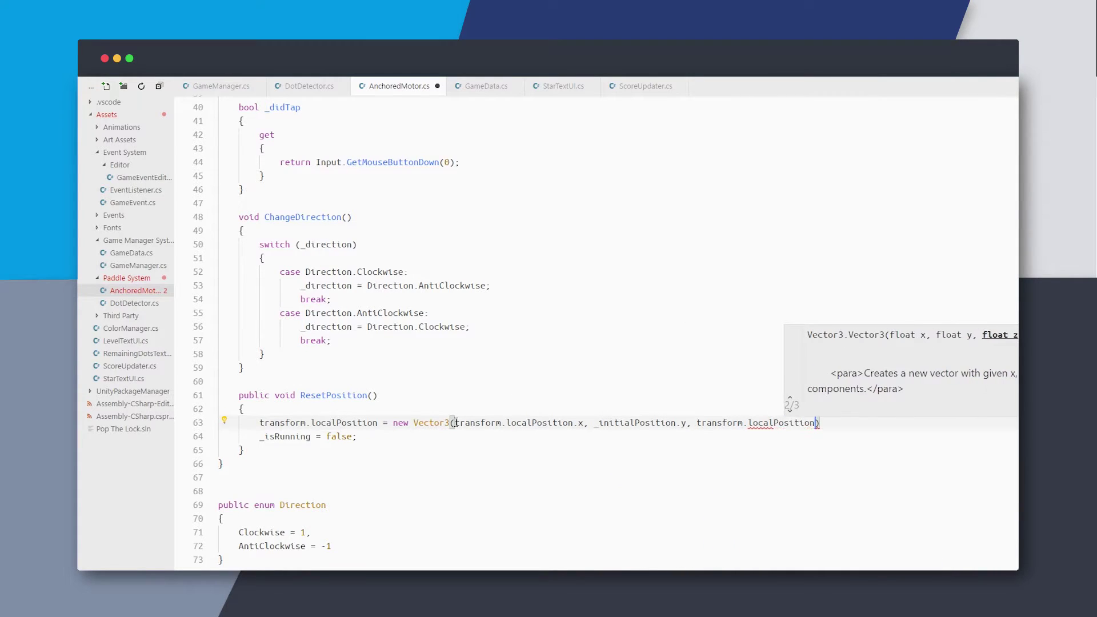
type(".z);")
key("ctrl+s")
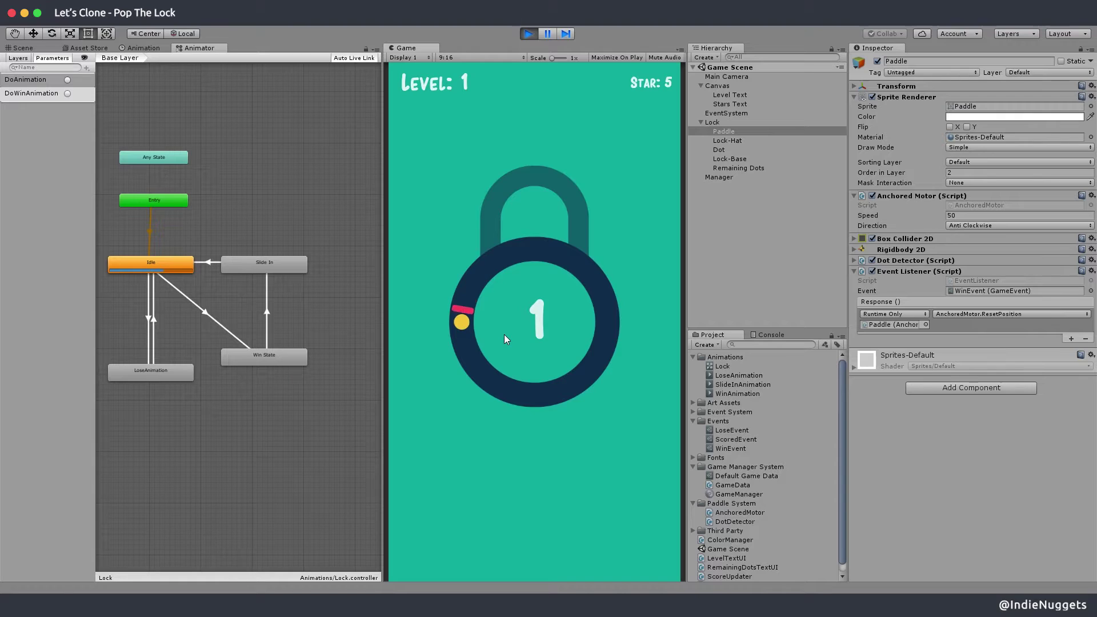
left_click(505, 337)
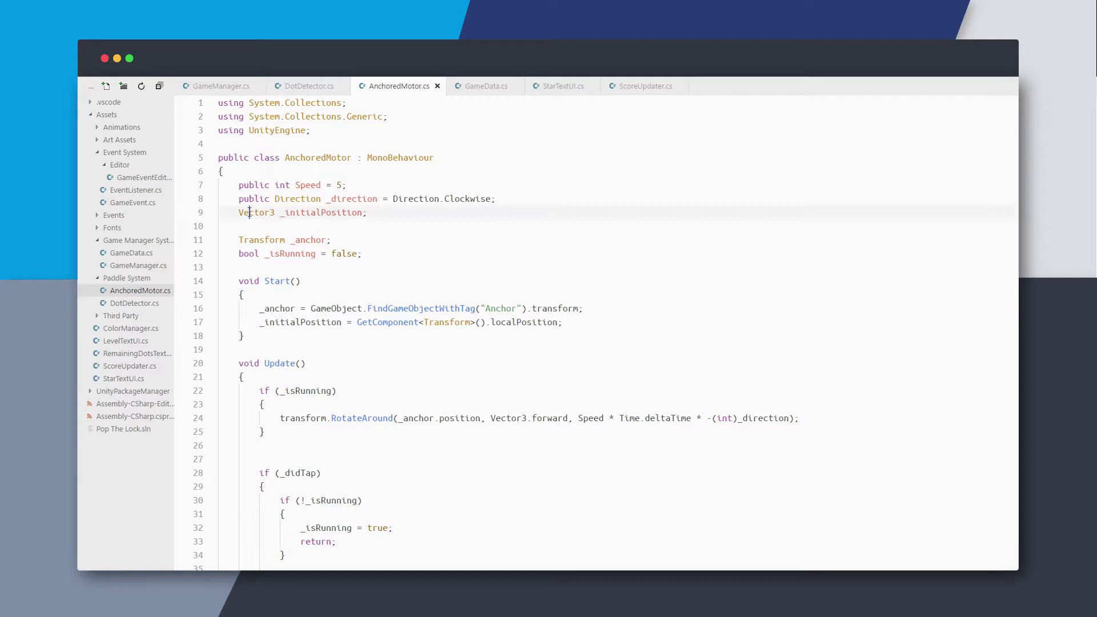
Try changing the initial-position field to a Transform named _initialTransform
double_click(250, 213)
type("Transform")
double_click(332, 213)
type("_initialTranso")
double_click(300, 322)
type("_initialTransform")
double_click(544, 321)
key("BackSpace")
Revert it to a Vector3 field _initialPos assigned transform.localPosition in Start, and save
scroll(545, 319, "down", 1)
double_click(261, 184)
type("Vector3")
double_click(333, 184)
type("_initialPos")
double_click(326, 294)
type("initi")
key("Tab")
key("End")
key("Left")
type(".localPosition")
key("ctrl+s")
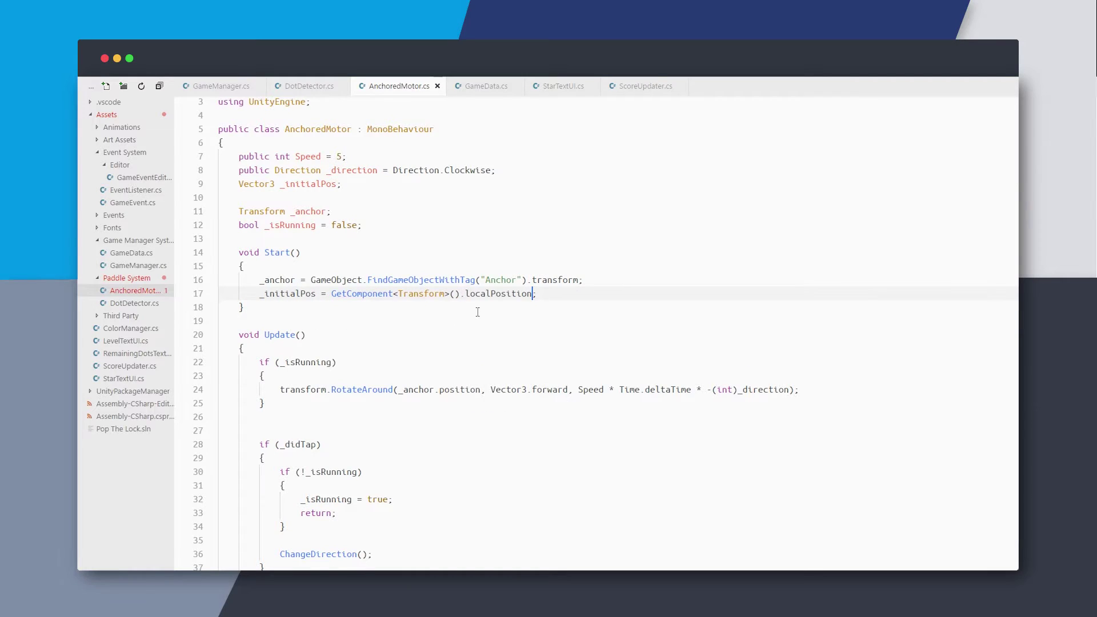
Make ResetPosition set the position to new Vector3(0, _initialPos.y, 0)
scroll(476, 311, "down", 20)
scroll(581, 299, "up", 7)
left_click_drag(582, 297, 455, 296)
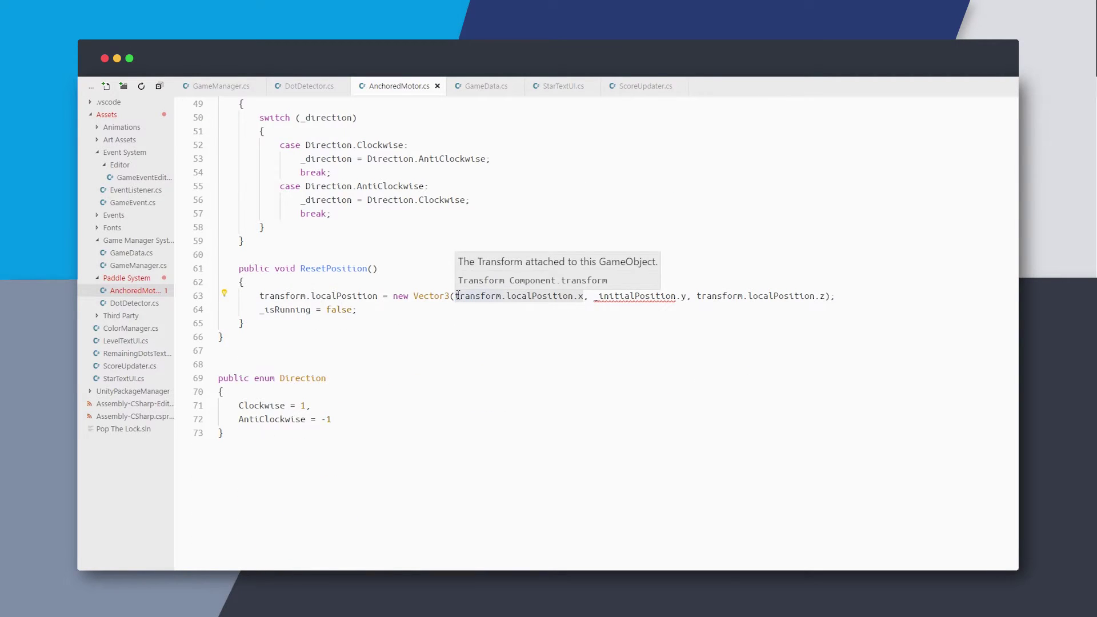
type("0")
double_click(515, 296)
type("_initialPos")
Add transform.localRotation = Quaternion.identity; to ResetPosition and save
left_click(641, 295)
key("Return")
type("transform.localr")
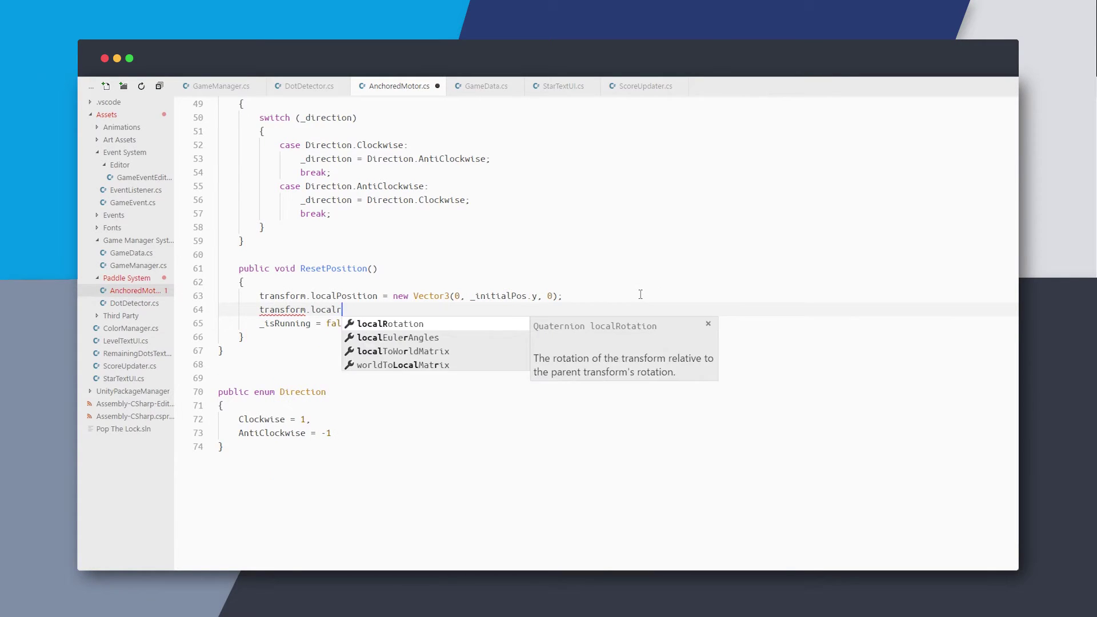
key("Tab")
type("= Qua")
key("Tab")
type(".ide")
key("Tab")
type(";")
key("ctrl+s")
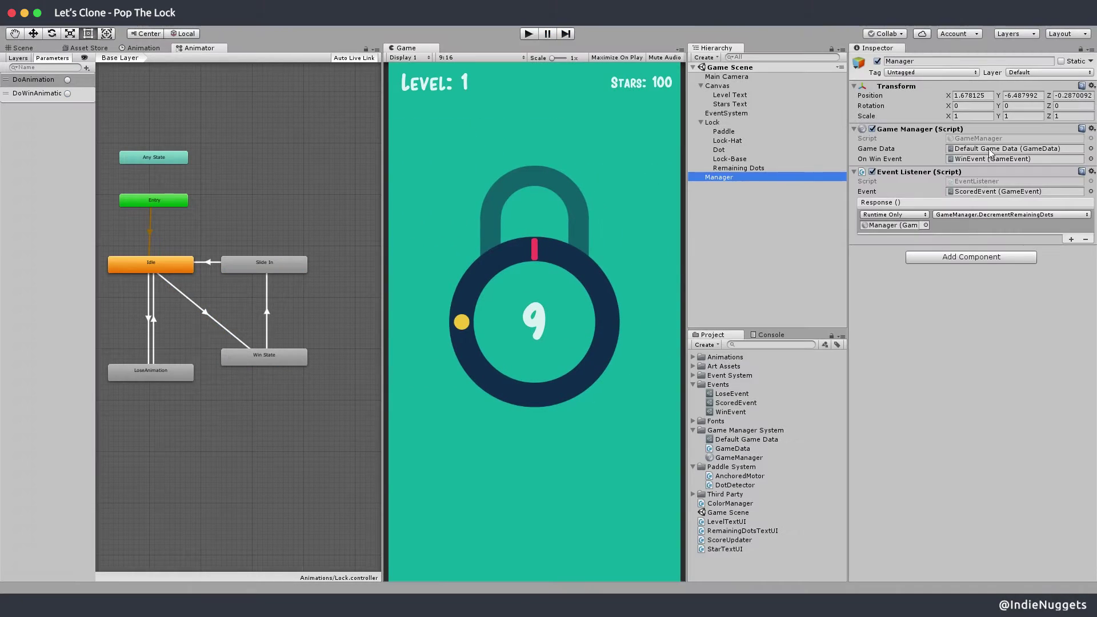
Delete the Update method from GameManager.cs
left_click(990, 140)
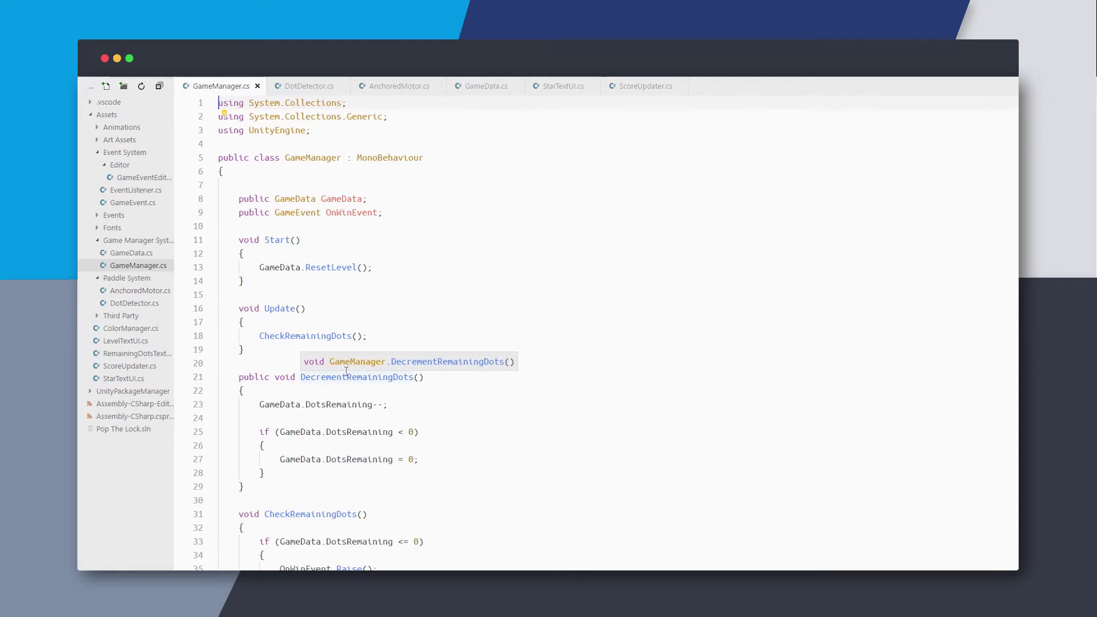
left_click_drag(263, 349, 257, 284)
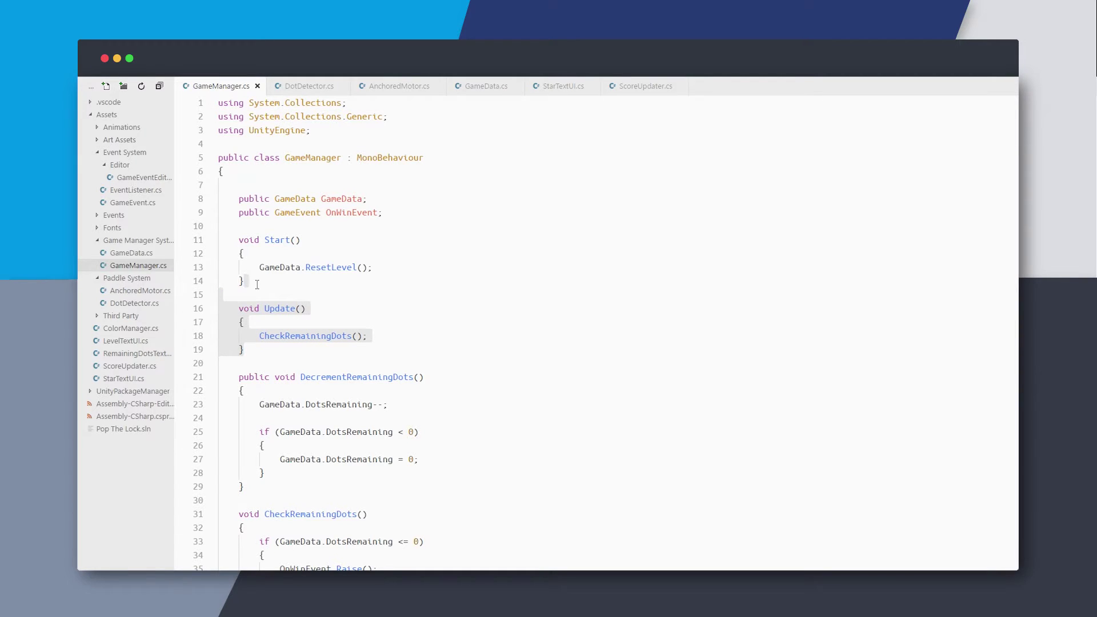
key("BackSpace")
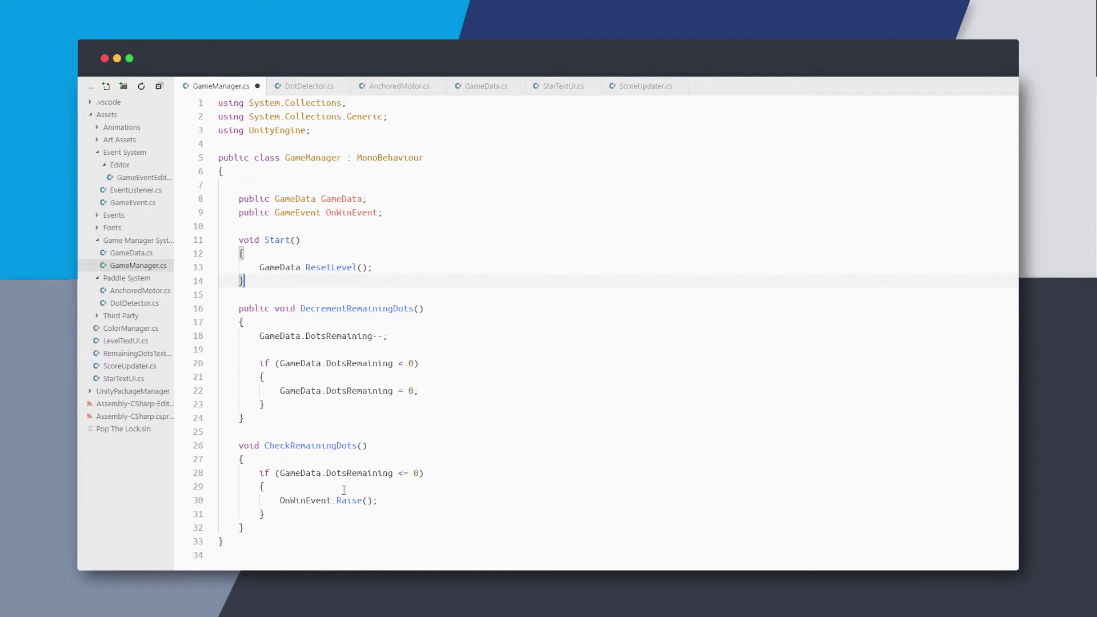
Move OnWinEvent.Raise() into DecrementRemainingDots' zero check, change < to <=, and delete CheckRemainingDots
left_click_drag(281, 500, 221, 499)
key("BackSpace")
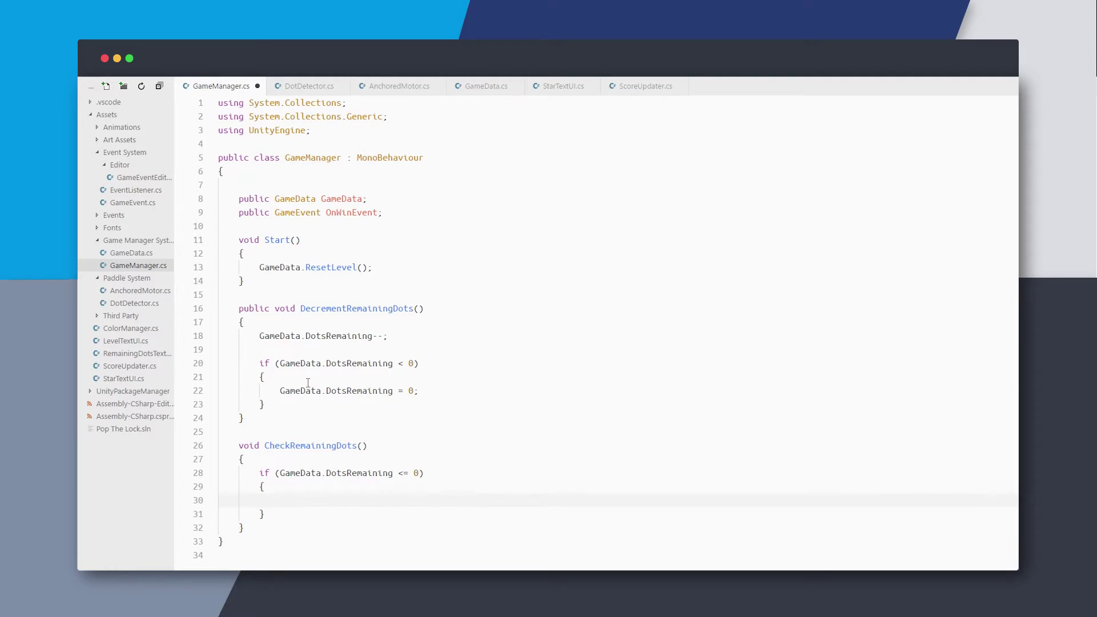
left_click(421, 391)
key("Return")
key("ctrl+v")
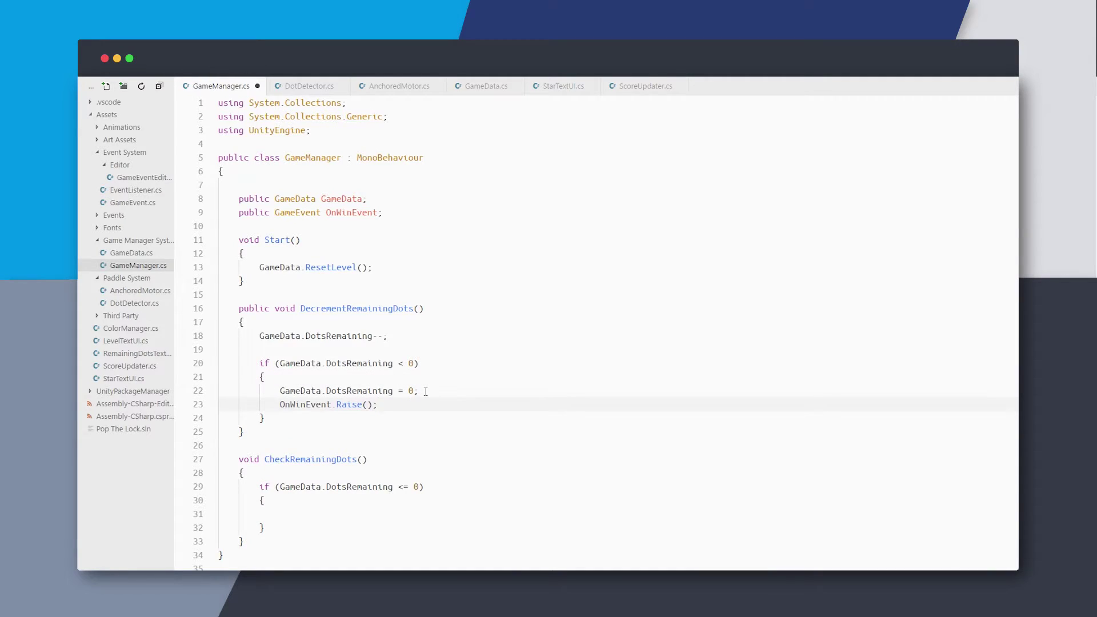
left_click(405, 365)
type("=")
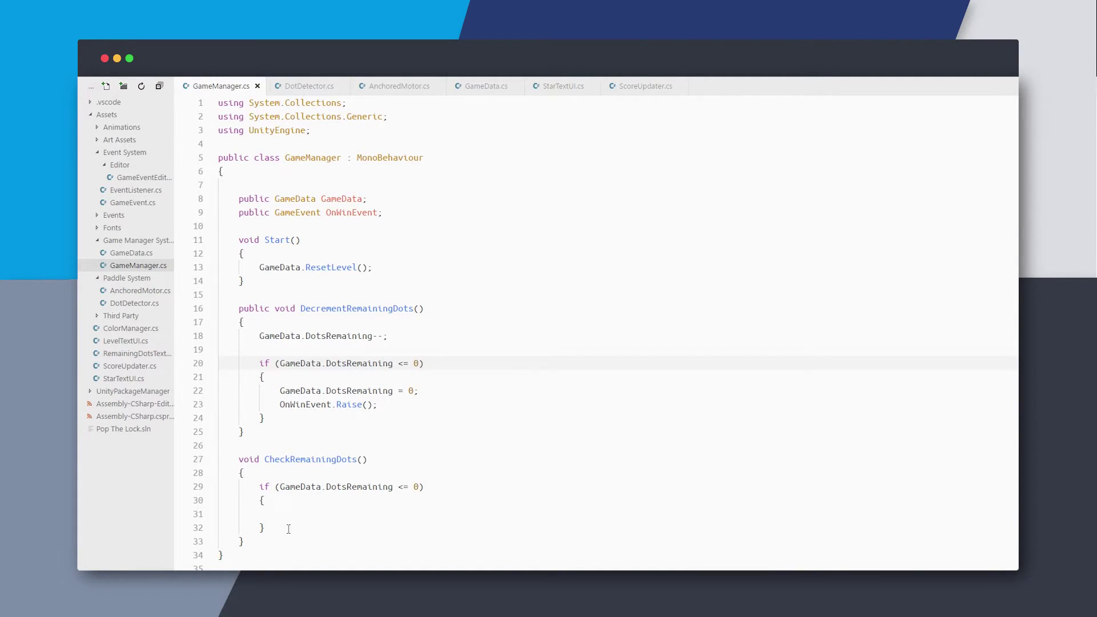
left_click_drag(261, 540, 206, 451)
key("BackSpace")
key("BackSpace")
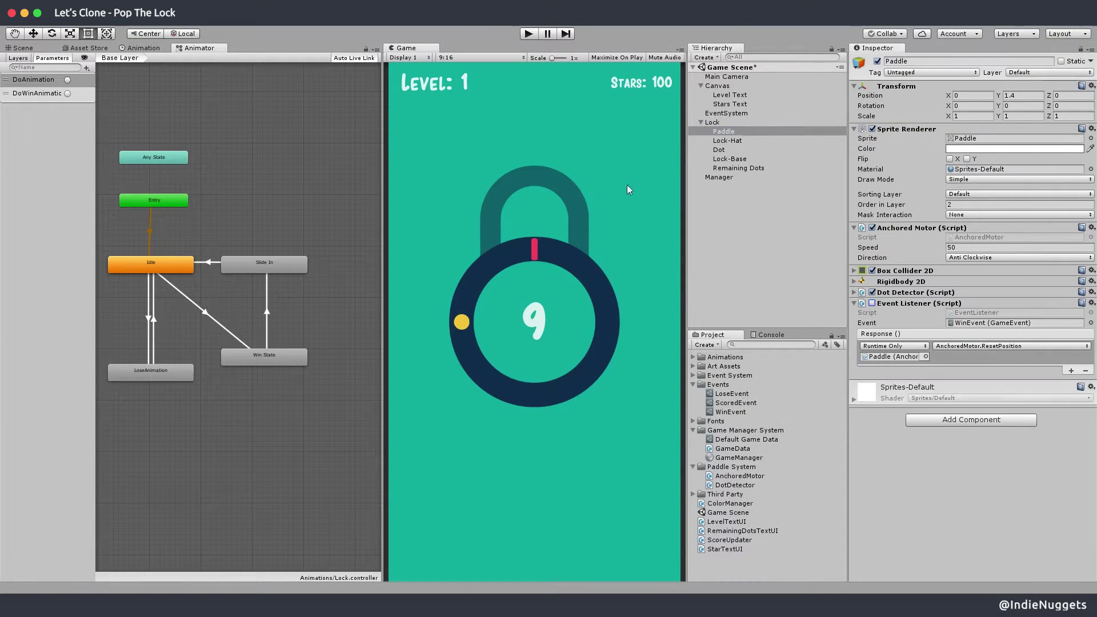
Add a public Stop() method setting _isRunning = false, removing that line from ResetPosition
left_click(531, 34)
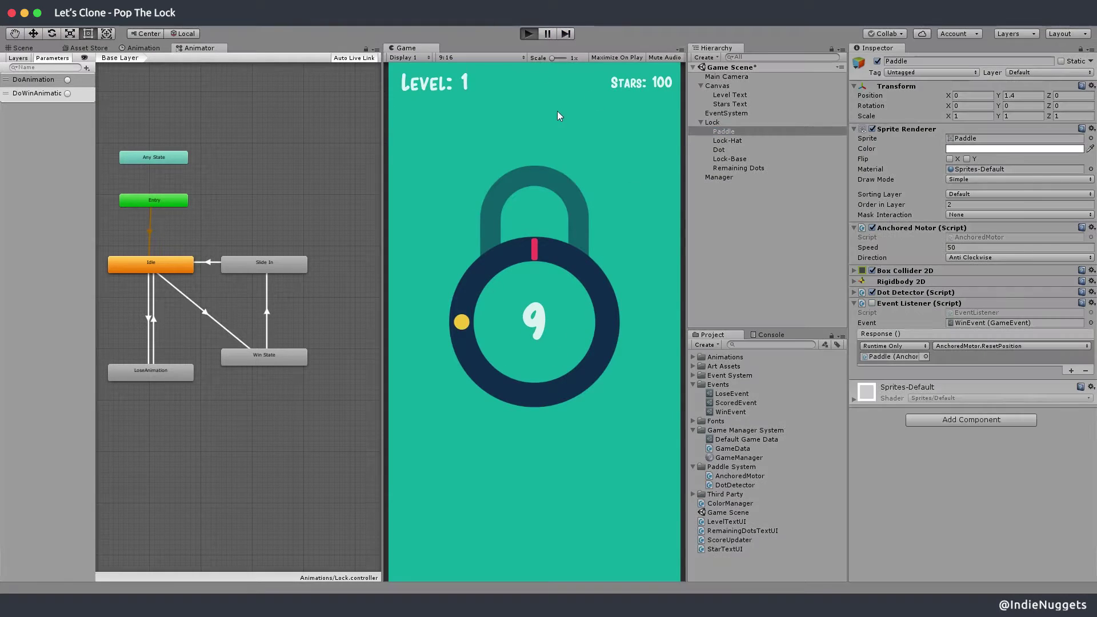
key("super+p")
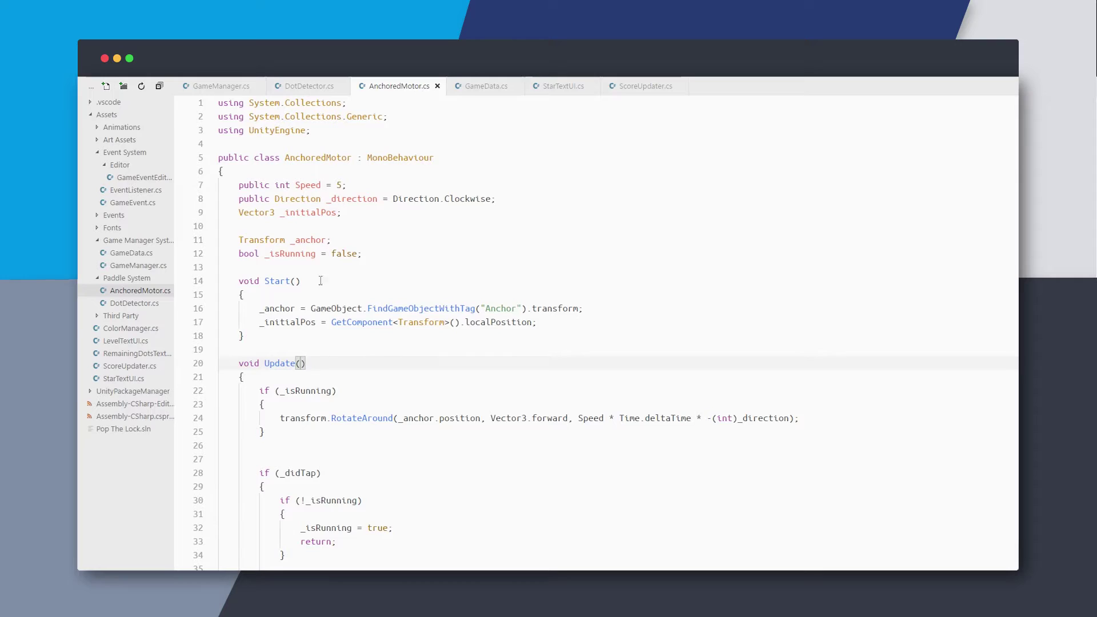
scroll(391, 345, "down", 12)
key("Return")
key("Return")
type("public void ST")
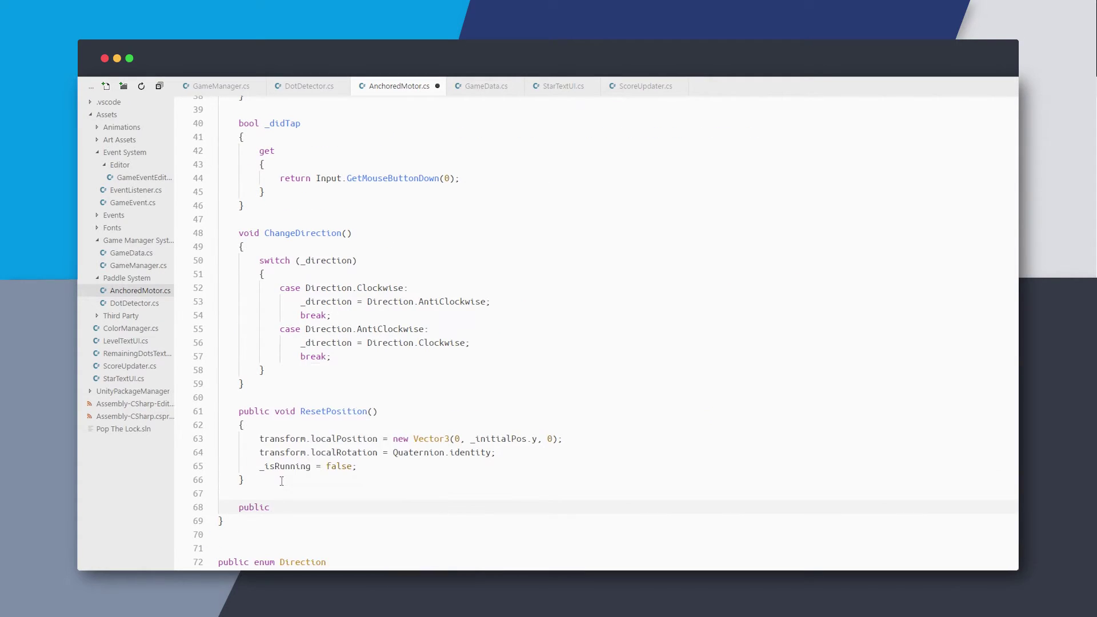
key("Return")
type("{")
key("Return")
type("_isRunning = false;")
key("ctrl+s")
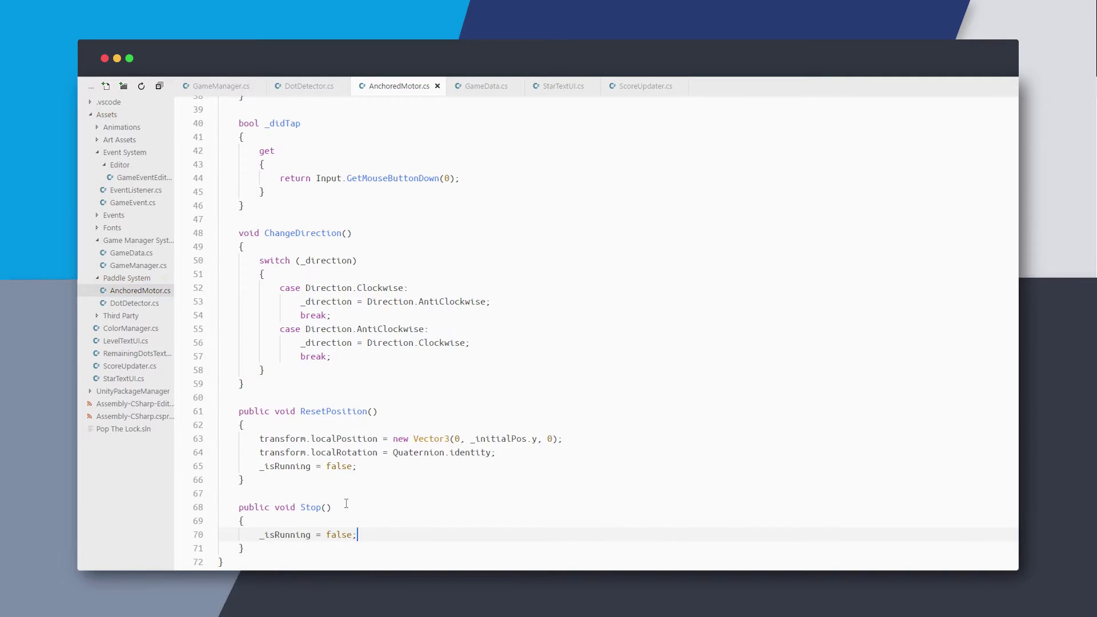
left_click_drag(428, 465, 523, 458)
key("BackSpace")
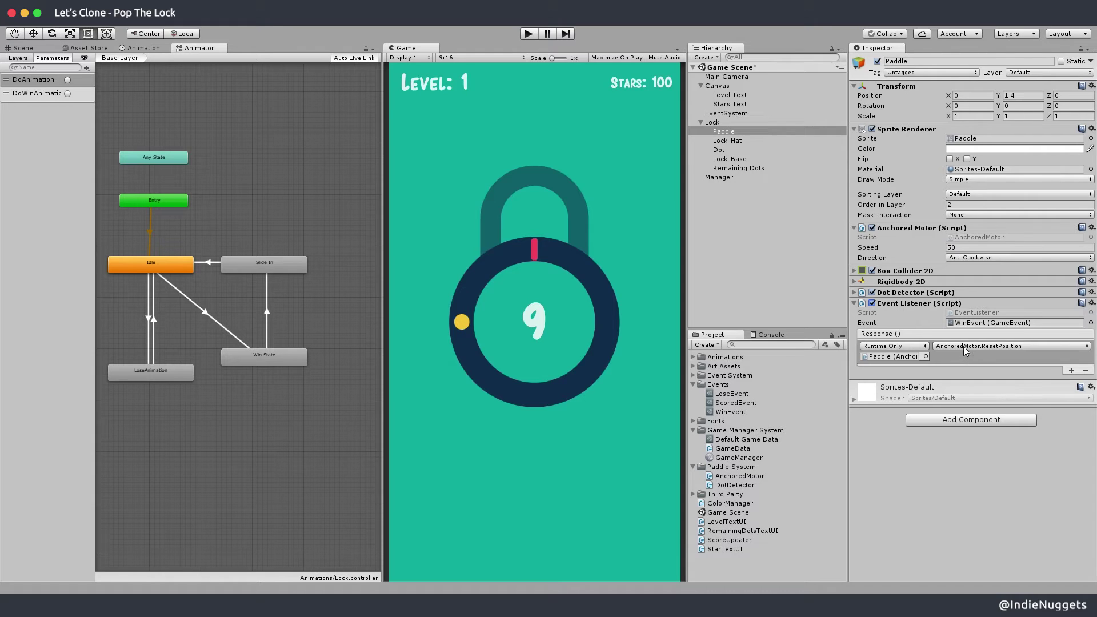
Set the Paddle's win response to AnchoredMotor.Stop and play-test popping the dot
left_click(1011, 346)
mouse_move(977, 412)
left_click(859, 552)
key("ctrl+p")
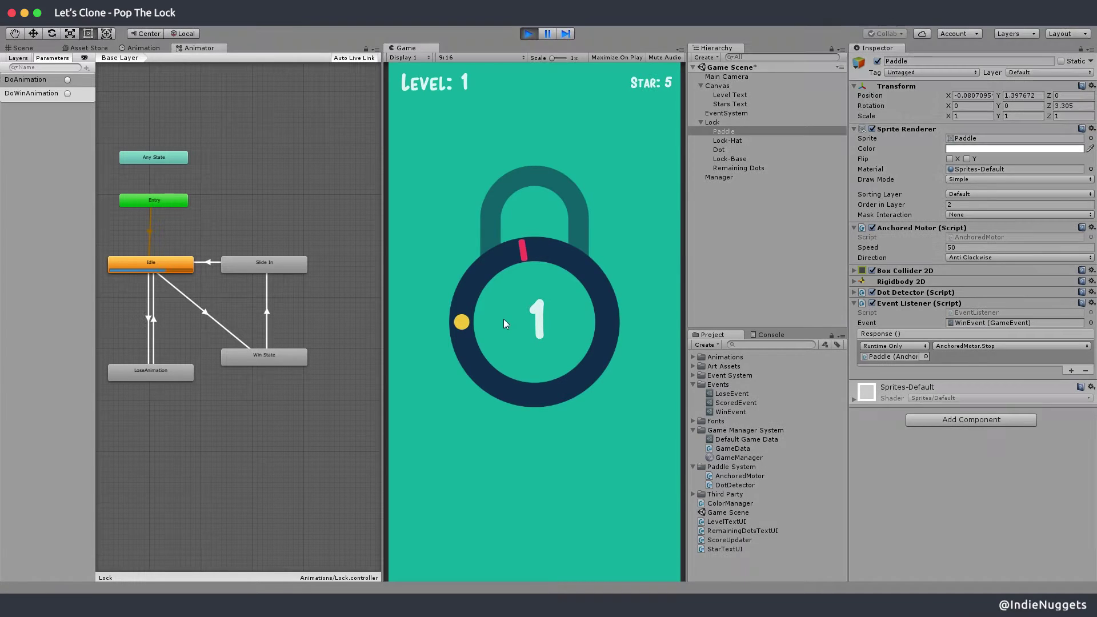
left_click(503, 319)
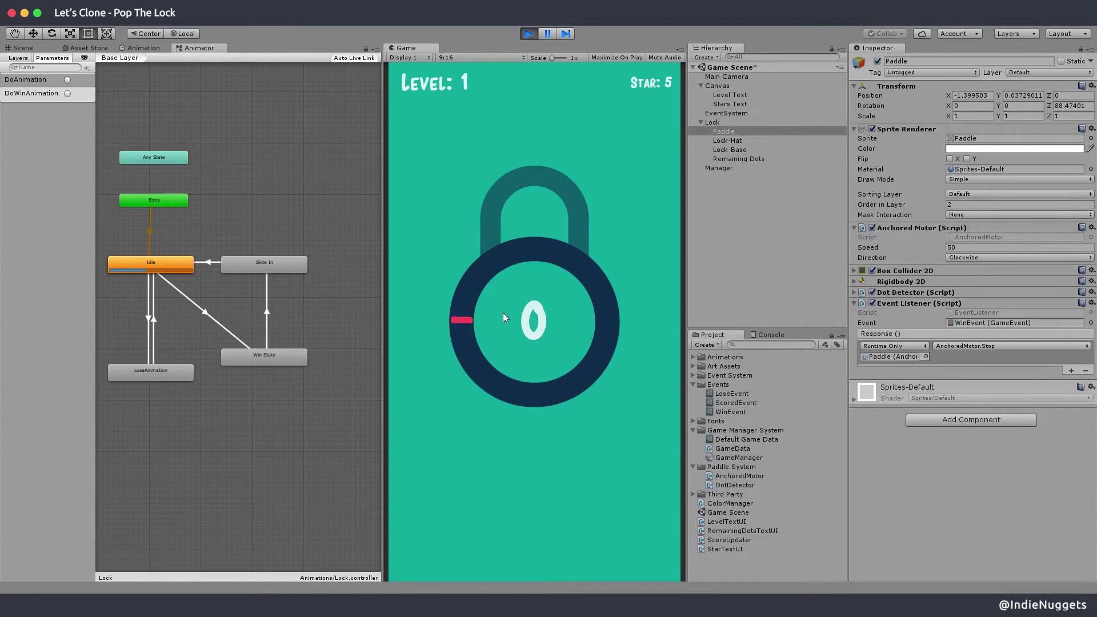
left_click(713, 122)
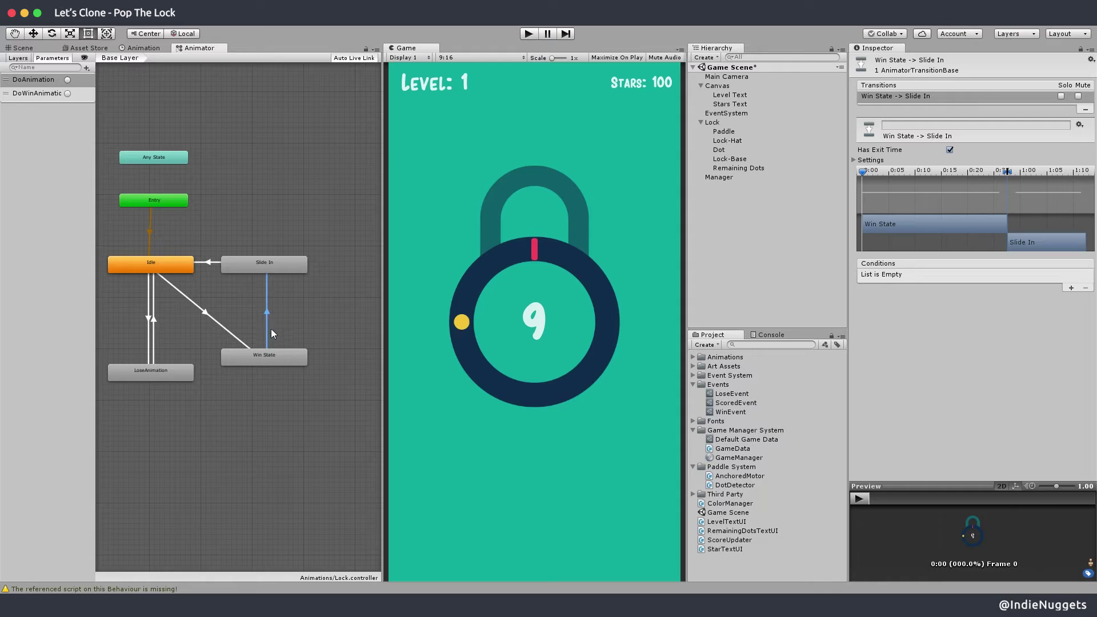
Open the WinAnimation clip for editing in the Animation window
left_click(275, 355)
left_click(141, 48)
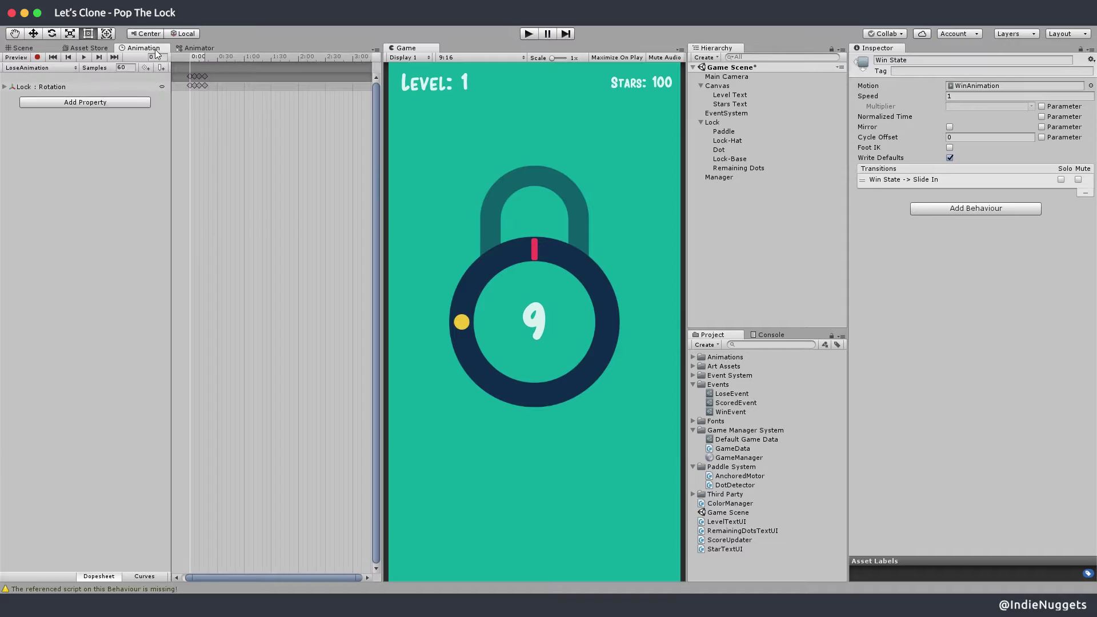
left_click(56, 66)
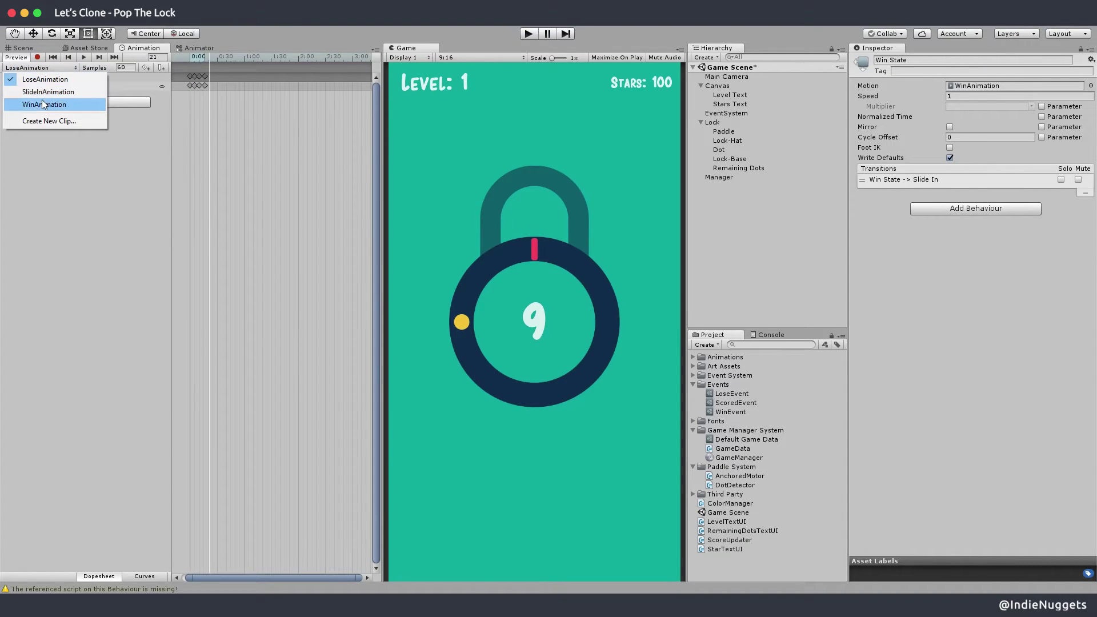
left_click(44, 105)
Add an Animation Event at frame 52, leaving its function unassigned
left_click_drag(269, 60, 363, 59)
scroll(331, 165, "down", 3)
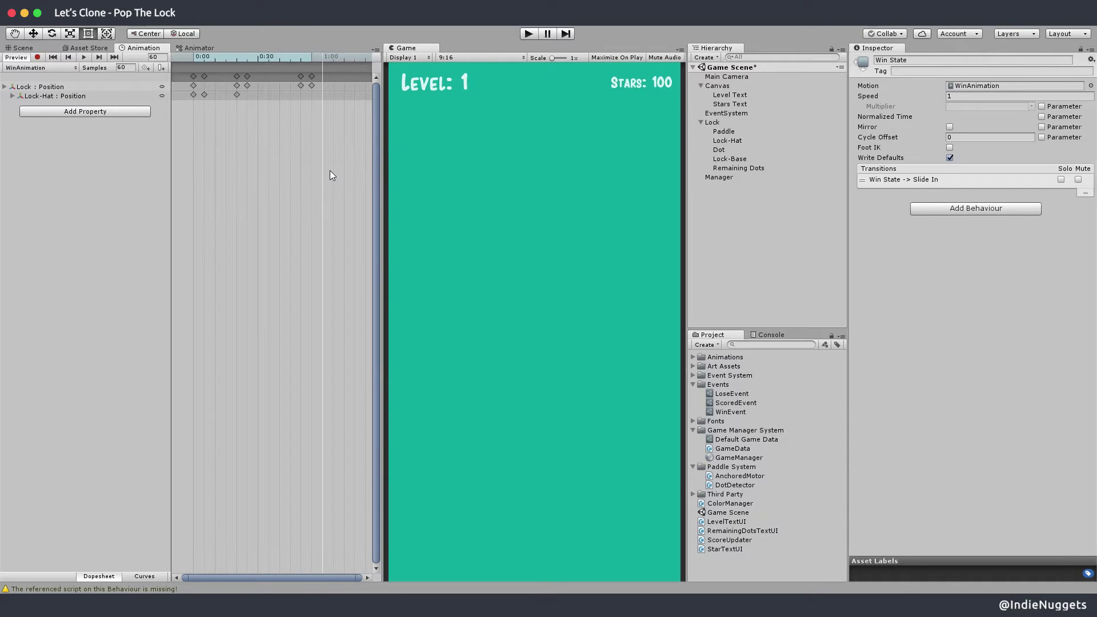
scroll(323, 77, "up", 5)
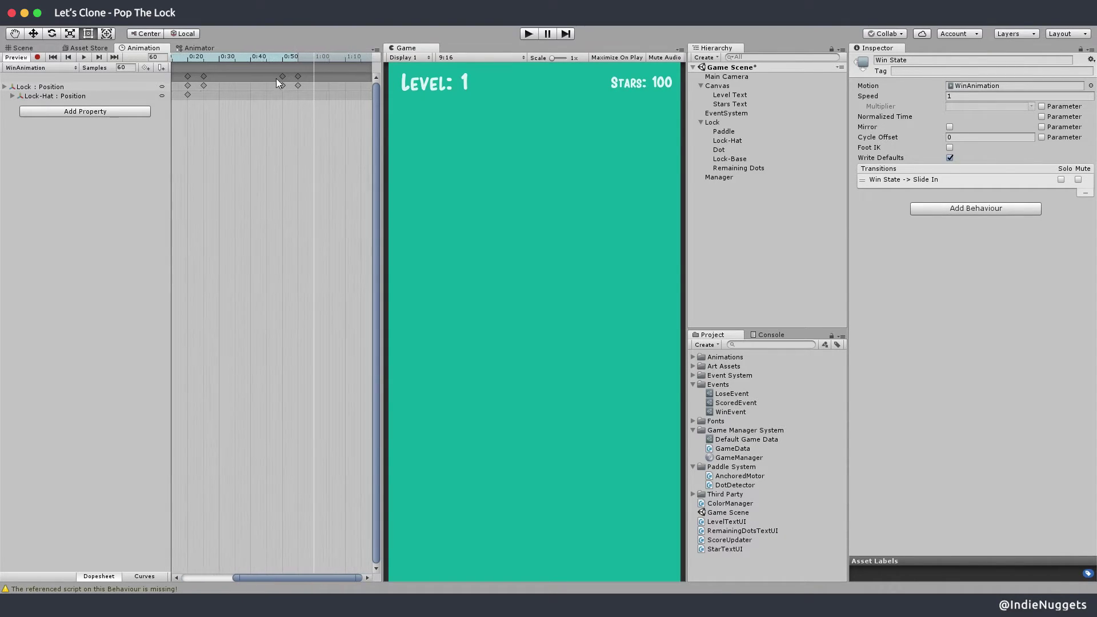
mouse_move(290, 56)
left_mouse_down()
mouse_move(236, 54)
mouse_move(290, 57)
mouse_move(274, 56)
left_mouse_up()
left_click(163, 68)
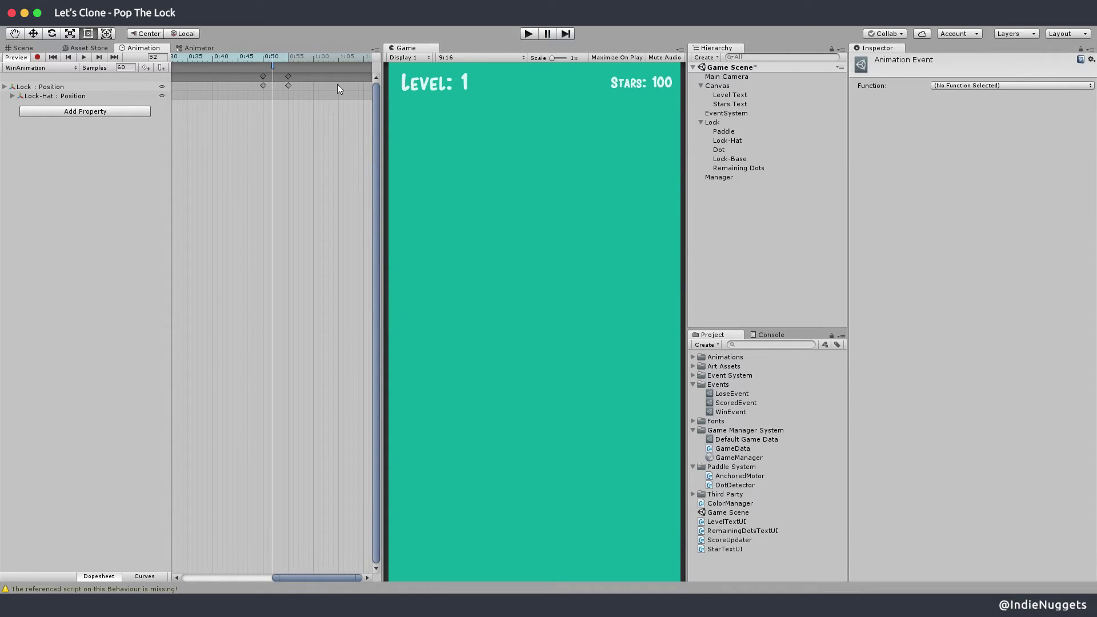
left_click(962, 86)
left_click(791, 104)
left_click(720, 122)
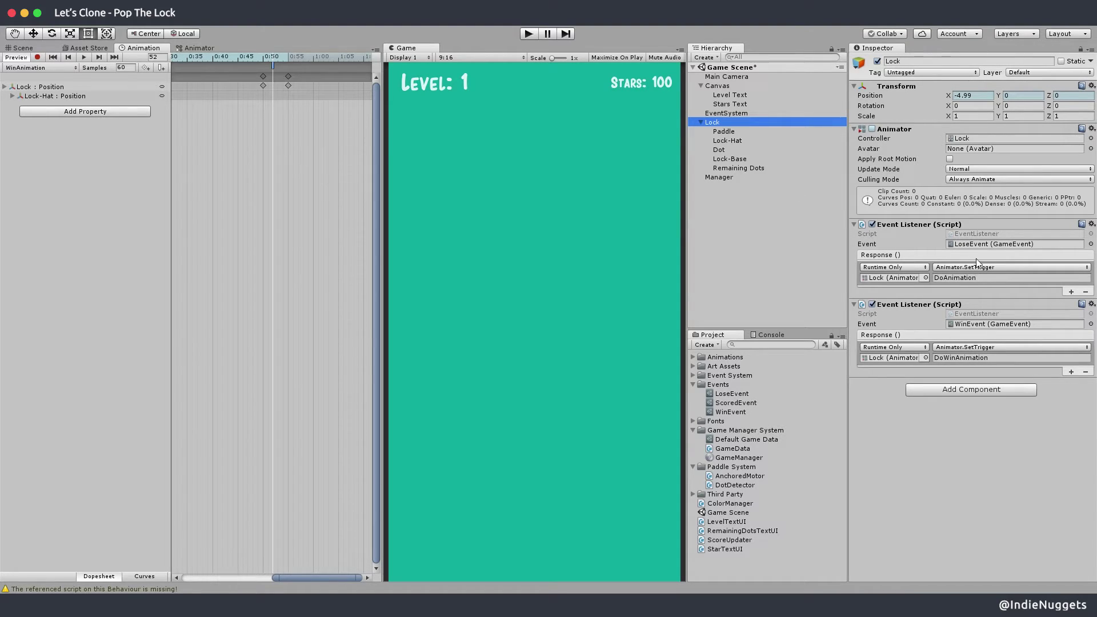
Attach a new script named EventInvoker to the Lock
left_click(1011, 389)
type("Event")
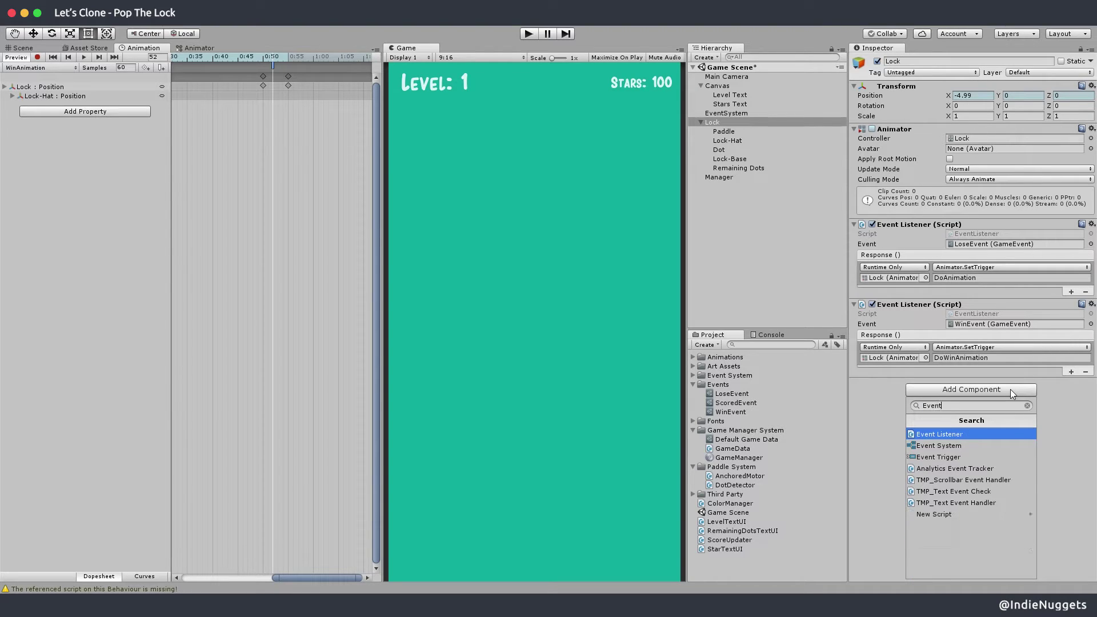
type("Invoker")
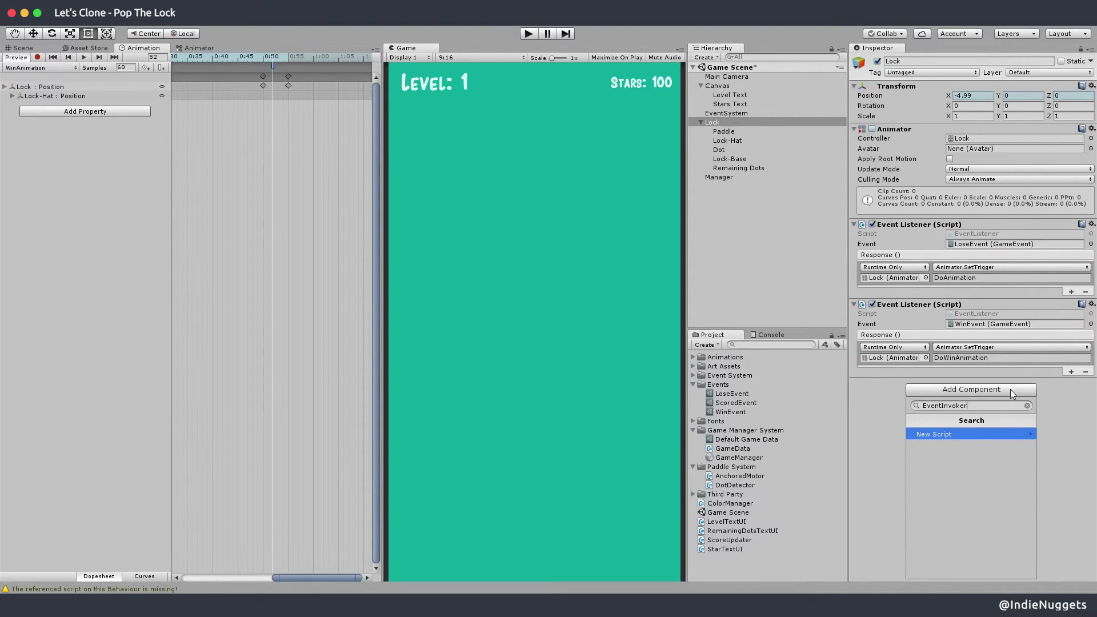
key("Return")
key("Return")
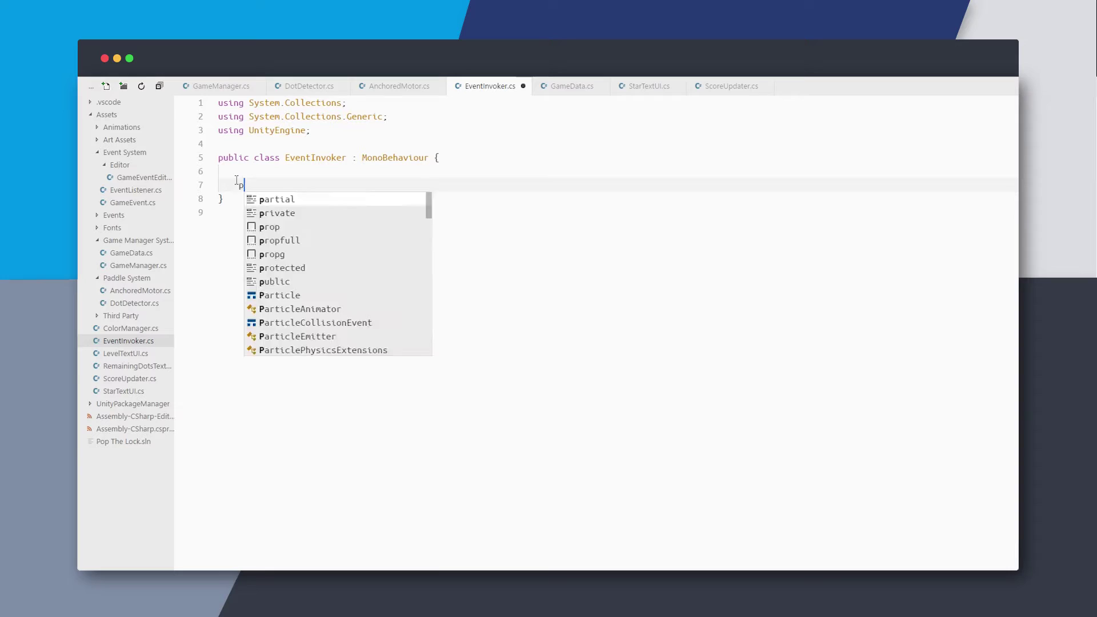
Add public GameEvent OnGameLoadEvent and RaiseLoadGameEvent() calling OnGameLoadEvent.Raise(), then save
type("ublic void Raise")
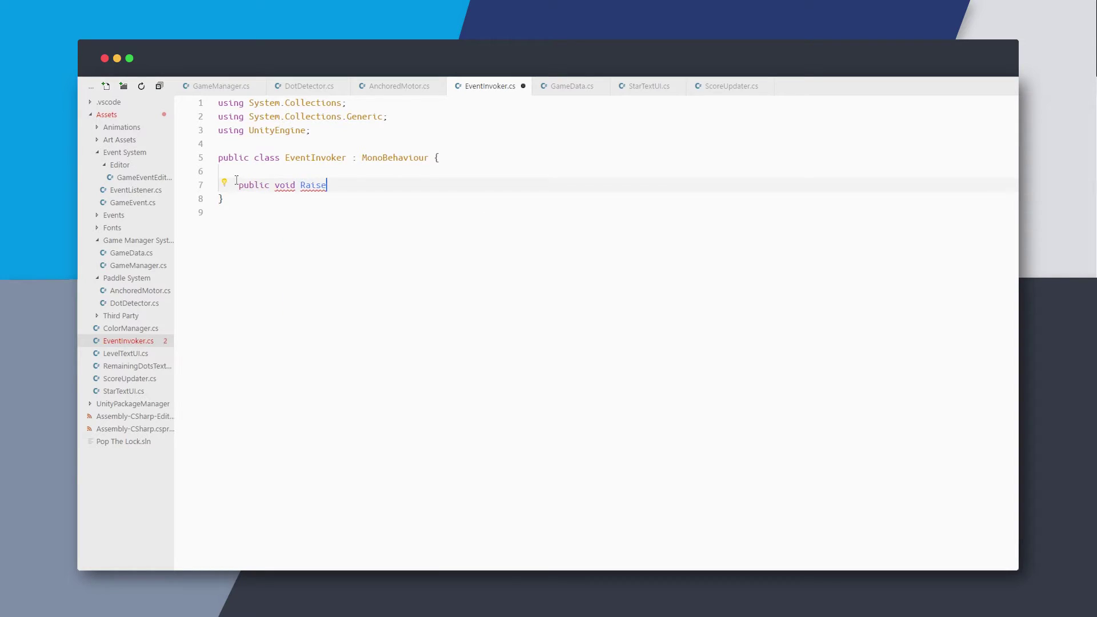
type("LoadGameEvent(){")
key("Return")
left_click(265, 175)
key("Return")
type("public GameEvent OnGameLoadEvent;")
key("Return")
left_click(275, 226)
type("OnGame")
key("Tab")
type(".Raise();")
key("ctrl+s")
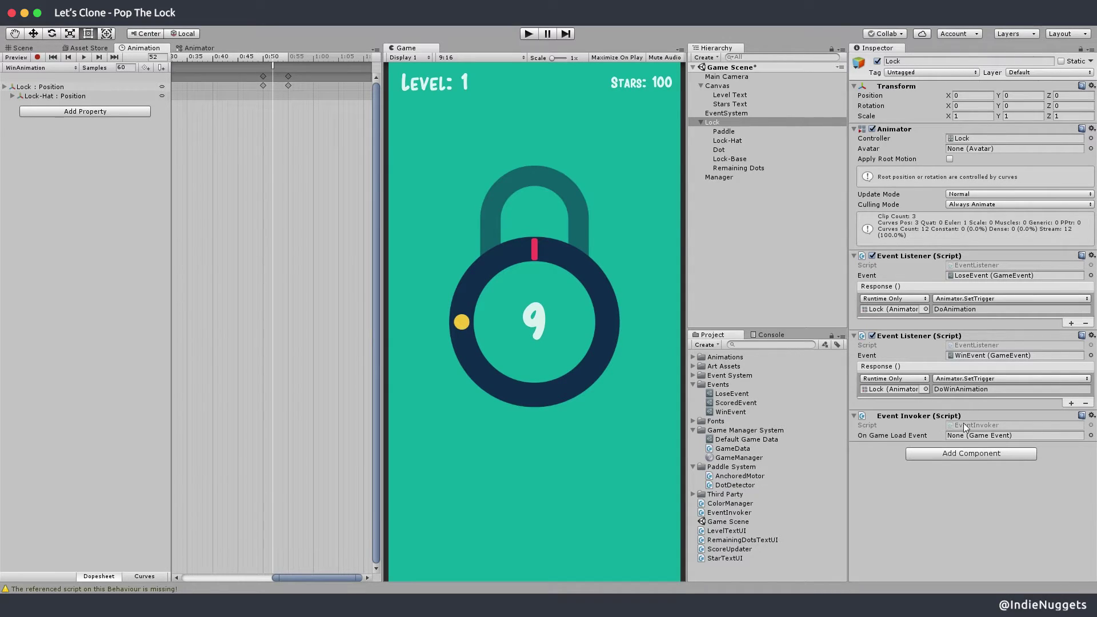
Create a LoadGameEvent Game Event in Events and assign it to the Lock's On Game Load Event
left_click(718, 384)
right_click(717, 384)
mouse_move(741, 161)
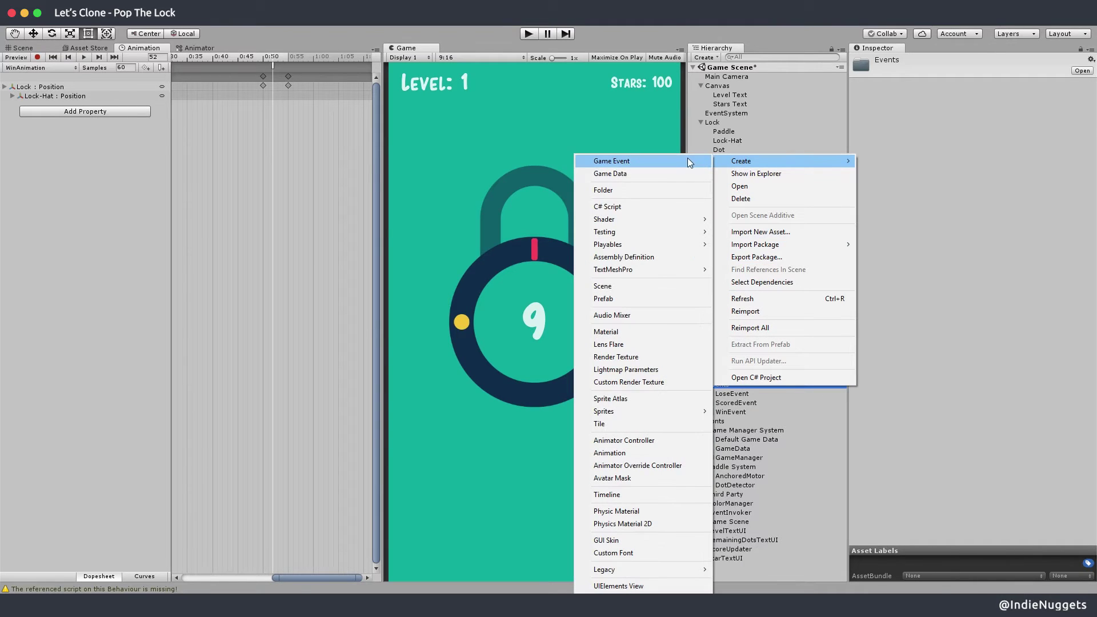
left_click(688, 158)
type("LoadGameEvent")
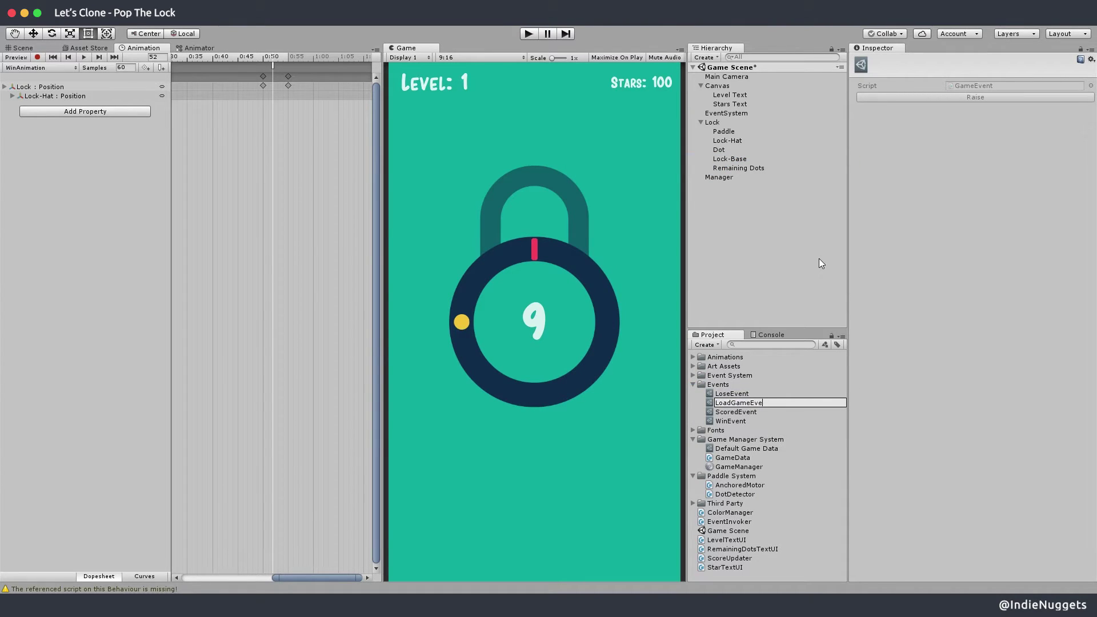
key("Return")
left_click(731, 123)
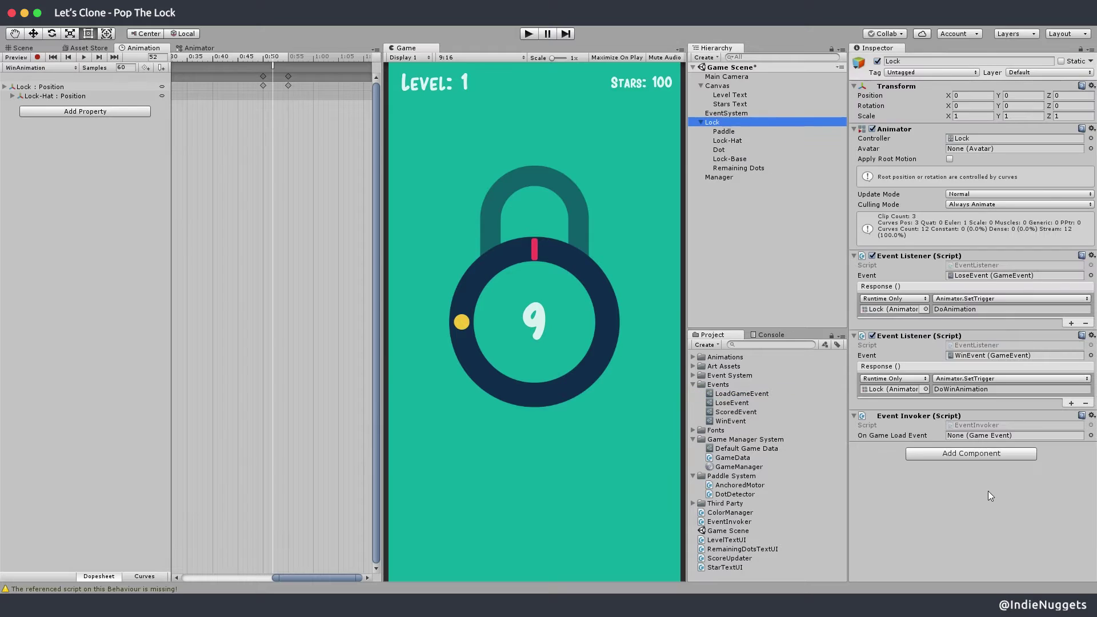
left_click_drag(743, 395, 1006, 435)
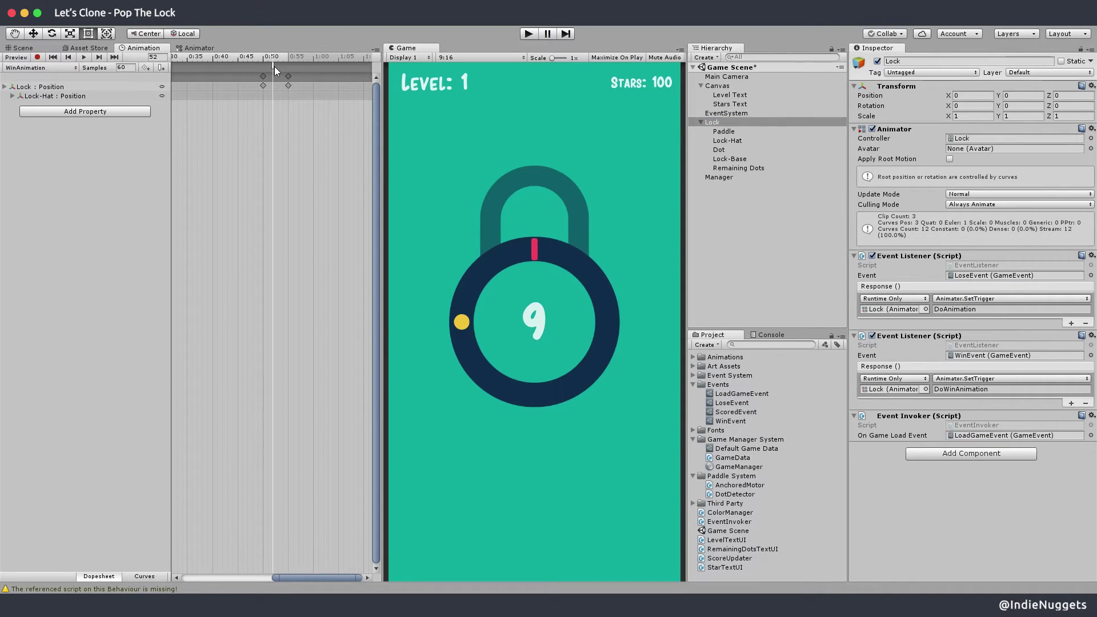
Make the 0:50 animation event call RaiseLoadGameEvent()
left_click(272, 66)
left_click(981, 86)
left_click(979, 132)
left_click(724, 131)
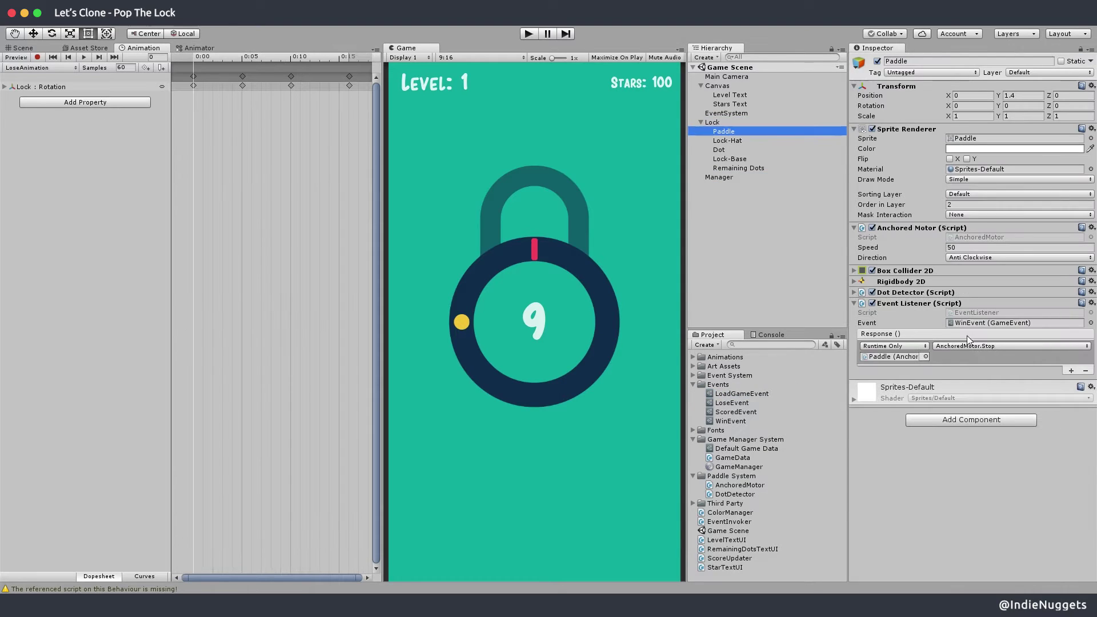
Add a second Event Listener on Paddle for LoadGameEvent calling AnchoredMotor.ResetPosition
left_click(973, 419)
type("event listener")
key("Return")
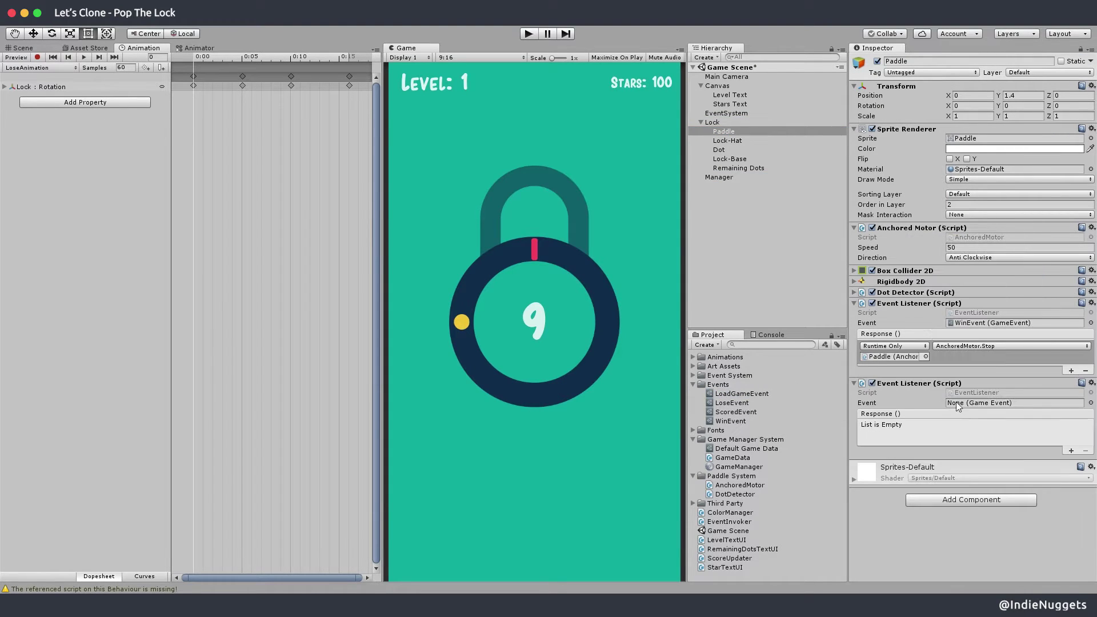
left_click_drag(936, 399, 977, 403)
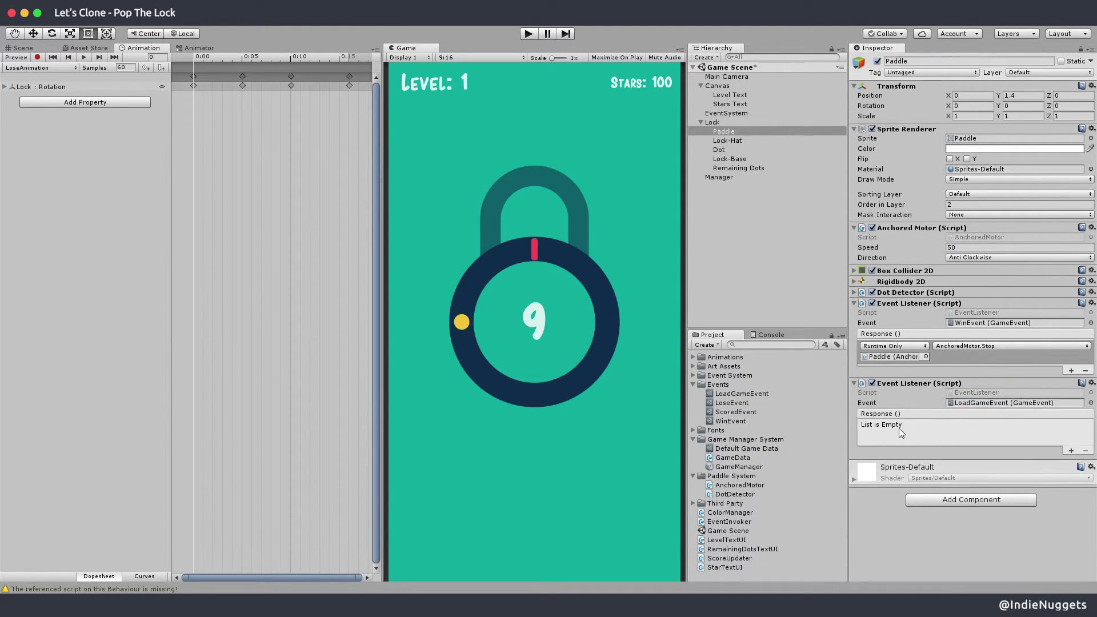
left_click(1073, 452)
left_click_drag(899, 232, 893, 437)
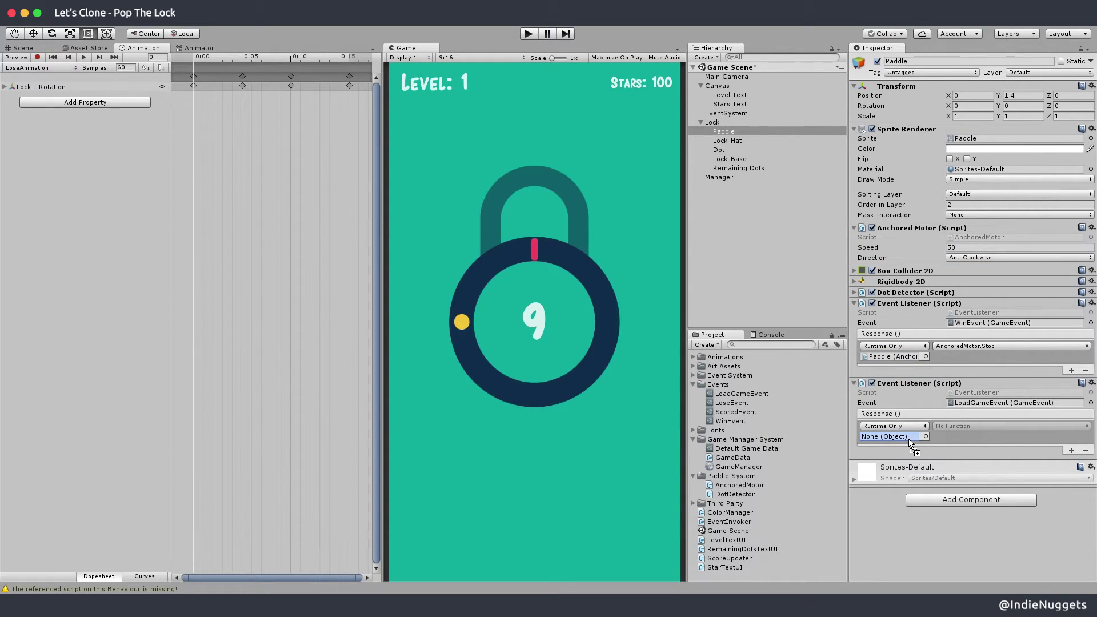
left_click(1013, 426)
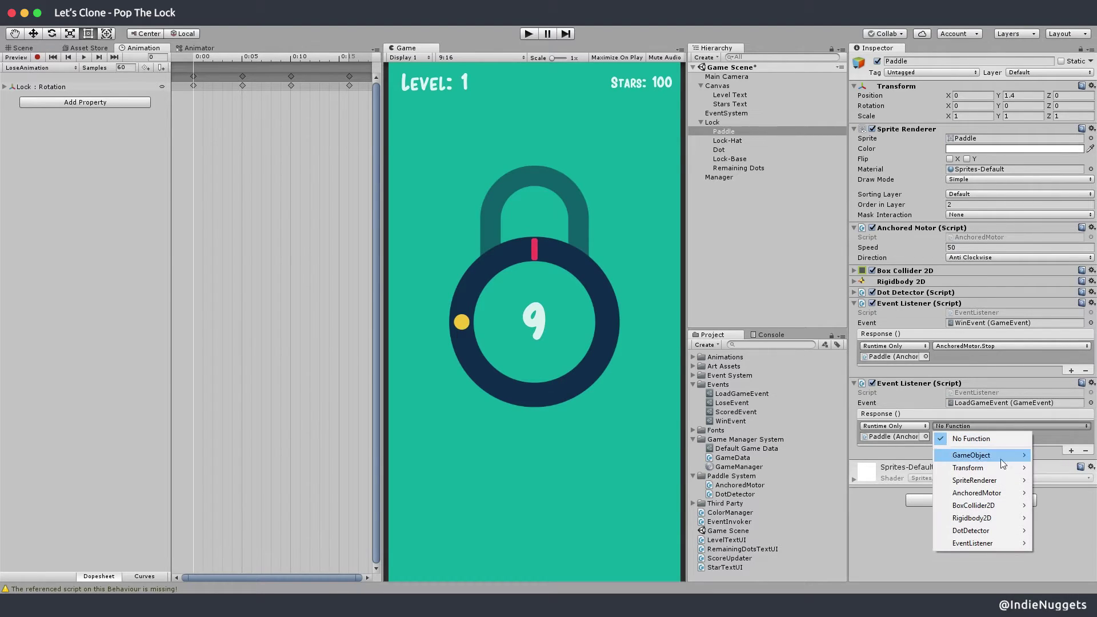
mouse_move(1000, 495)
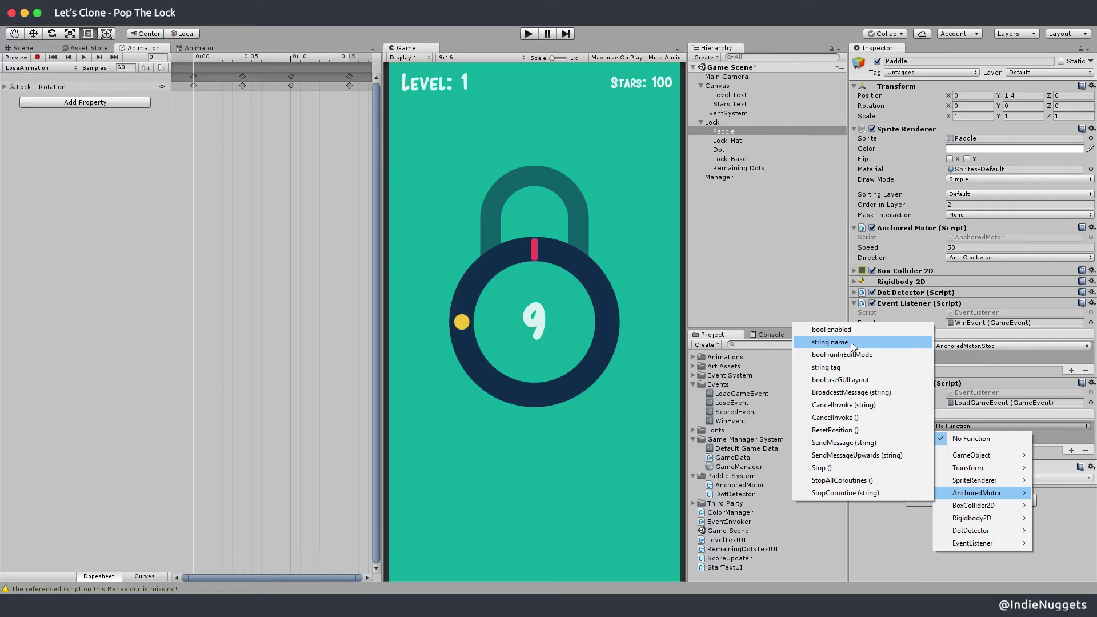
left_click(854, 430)
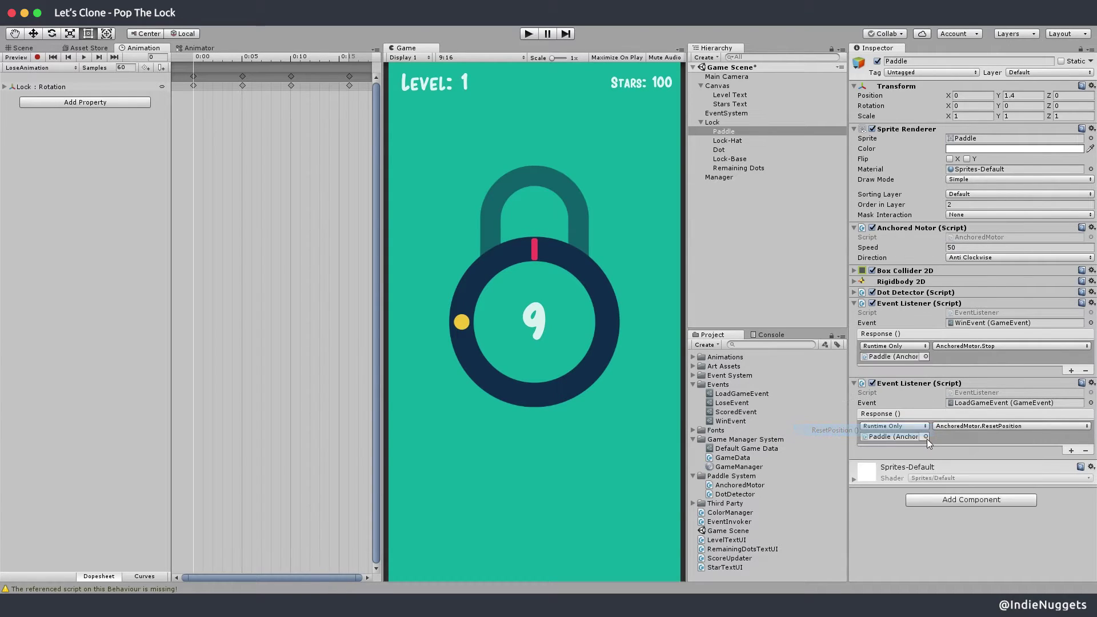
Add an Event Listener component to the Manager
left_click(743, 168)
left_click(754, 176)
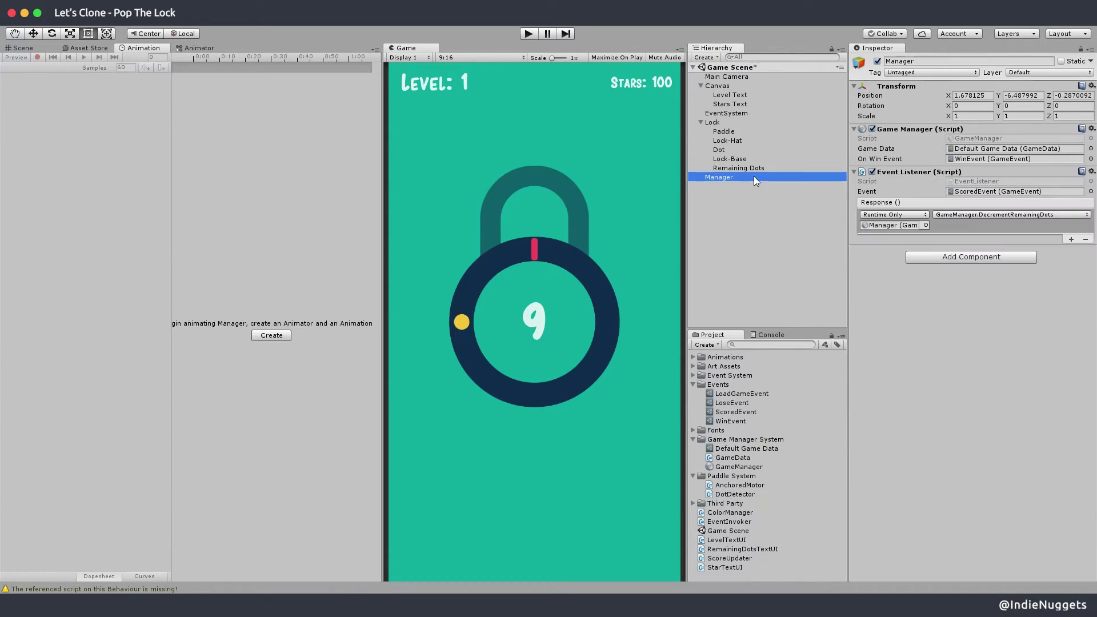
left_click(989, 256)
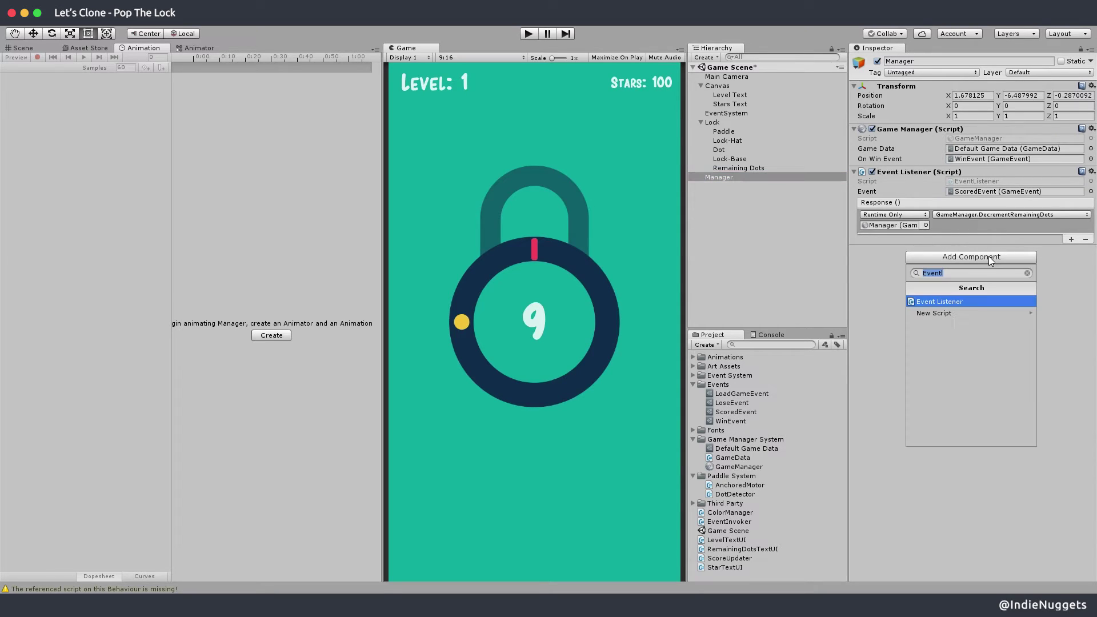
key("Return")
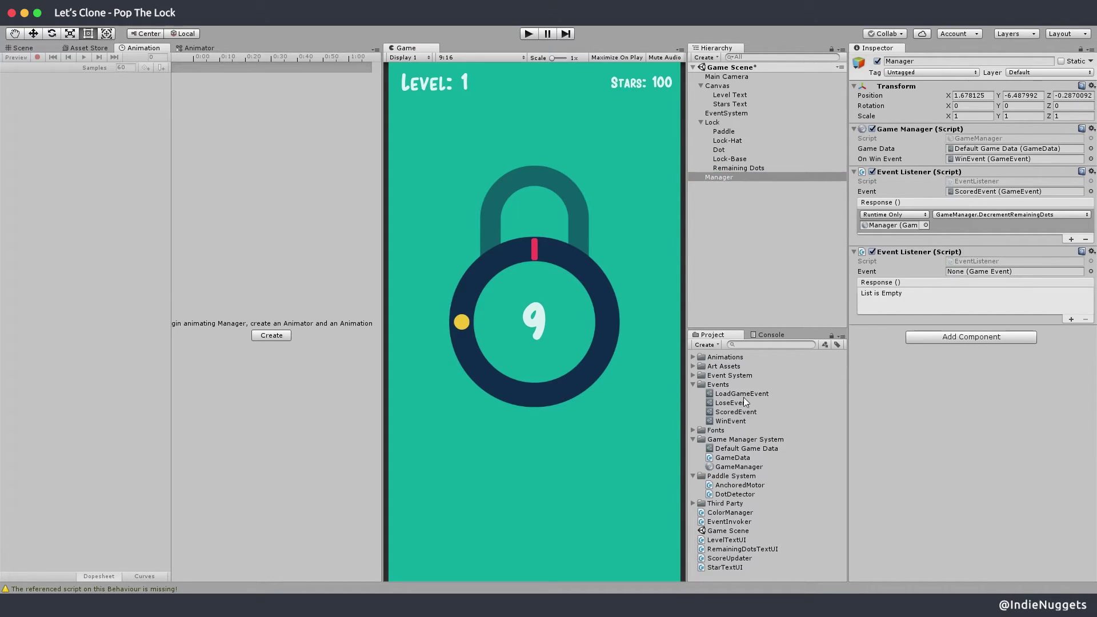
Point it at LoadGameEvent with a Manager-targeted response, and begin public void LoadNextLevel() in GameManager
left_click_drag(735, 391, 972, 272)
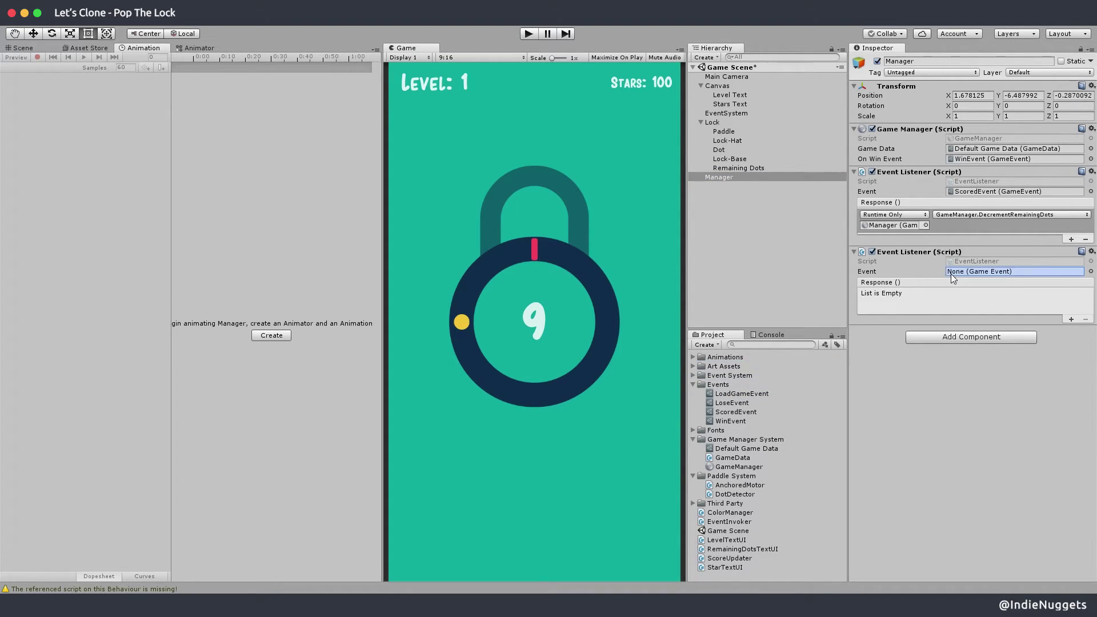
left_click(1071, 318)
left_click_drag(886, 250, 892, 305)
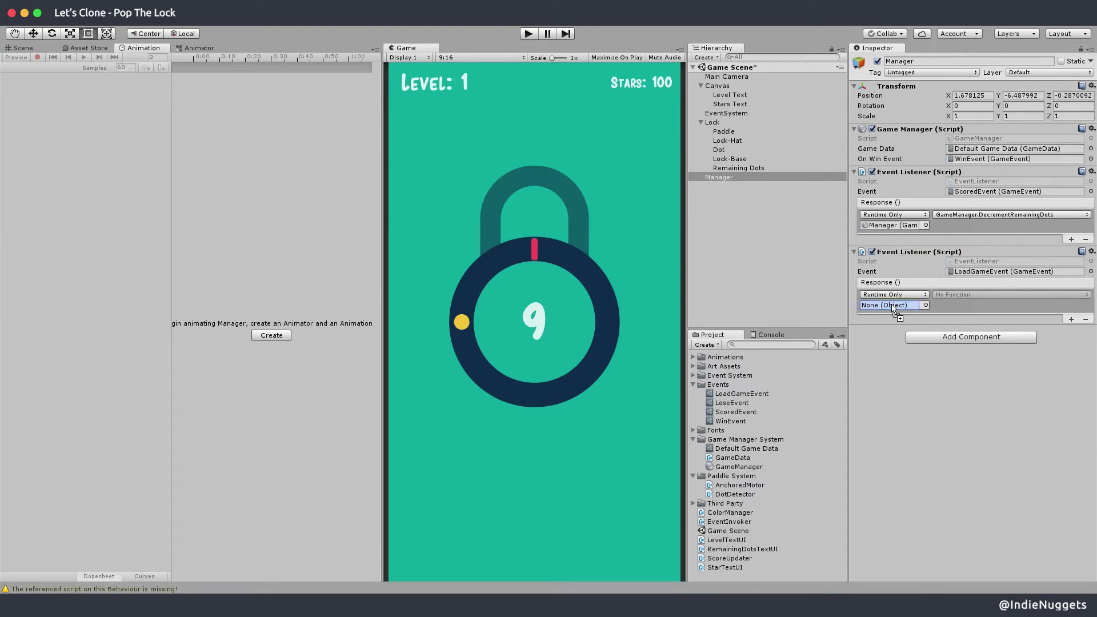
left_click(956, 293)
mouse_move(963, 326)
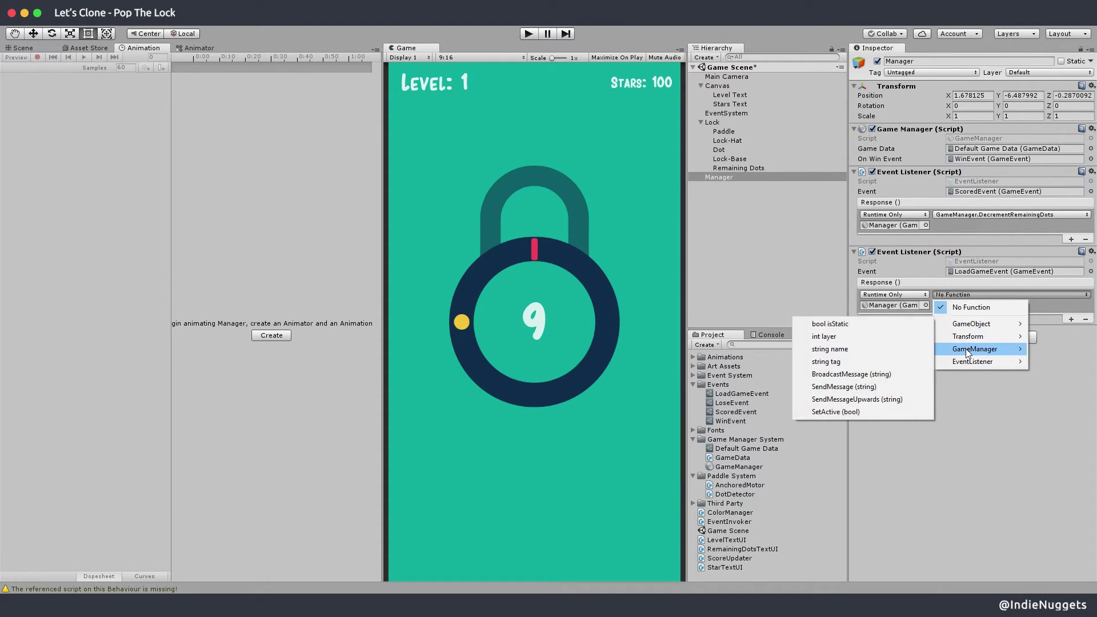
mouse_move(963, 350)
left_click(1010, 379)
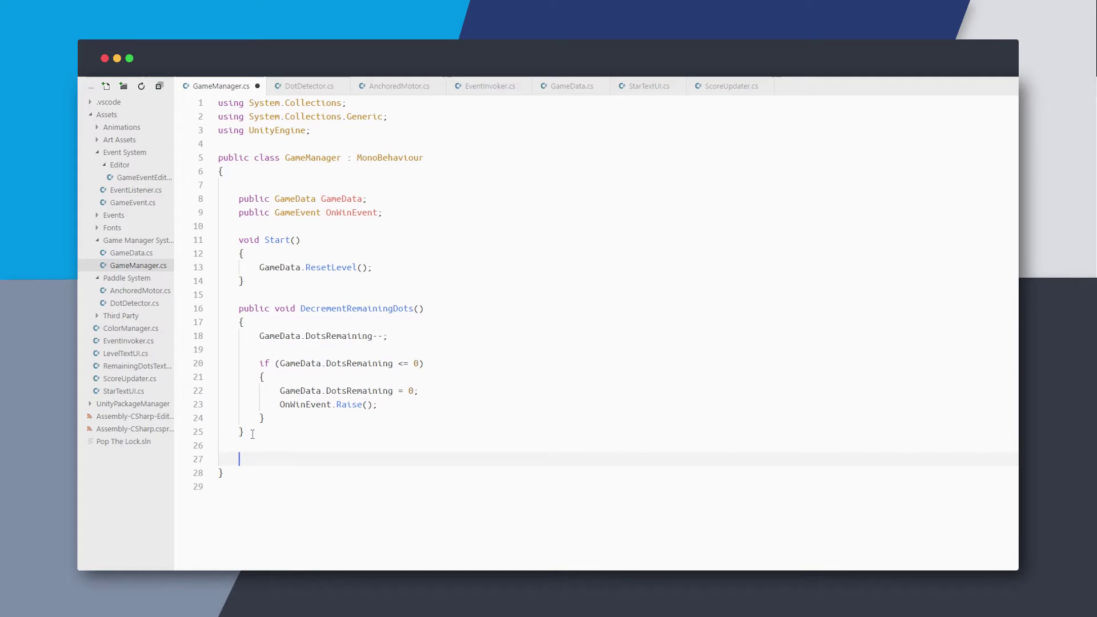
type("public void LoadNextLevel(){")
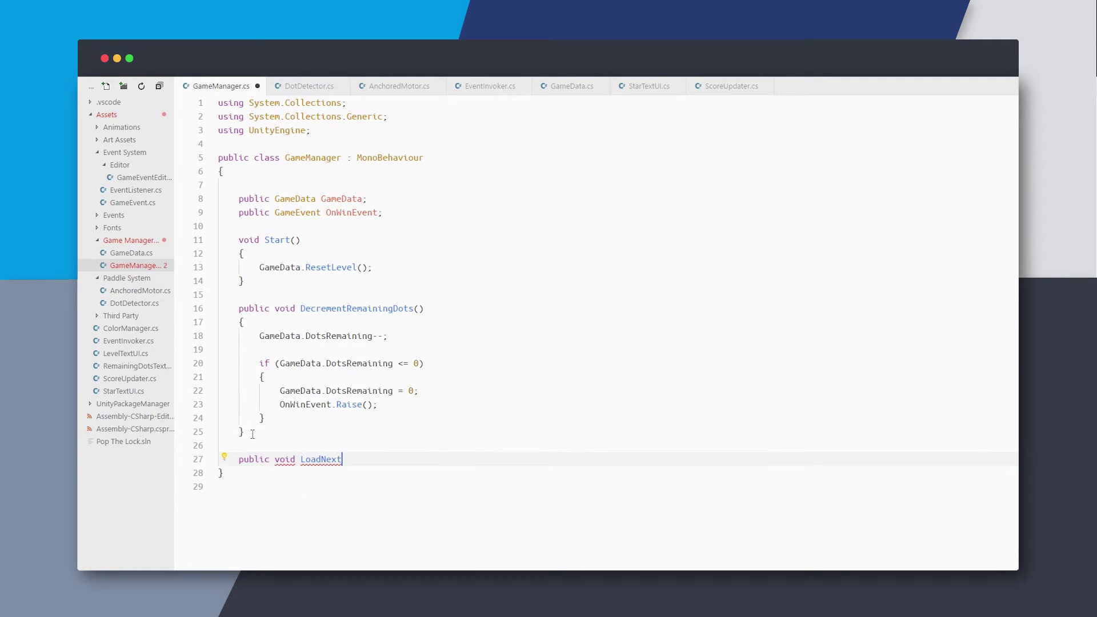
Write LoadNextLevel() with GameData.CurrentLevel++ and GameData.ResetLevel() in GameManager.cs
key("Return")
type("GameData.CurrentLevel++;")
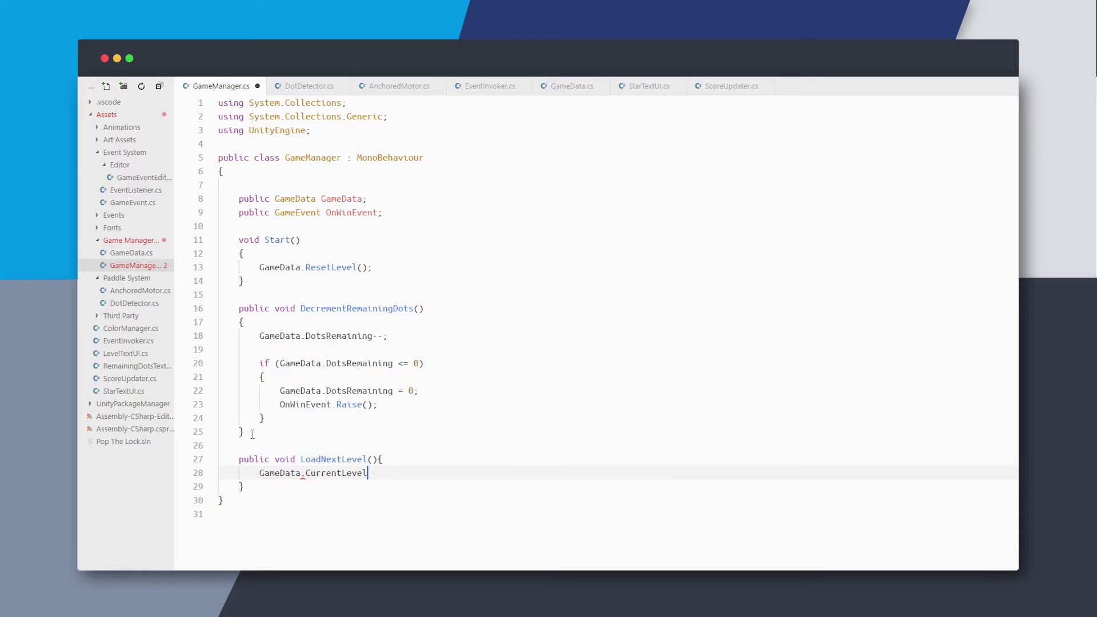
key("ctrl+s")
key("Return")
type("GameData.ResetLevel();")
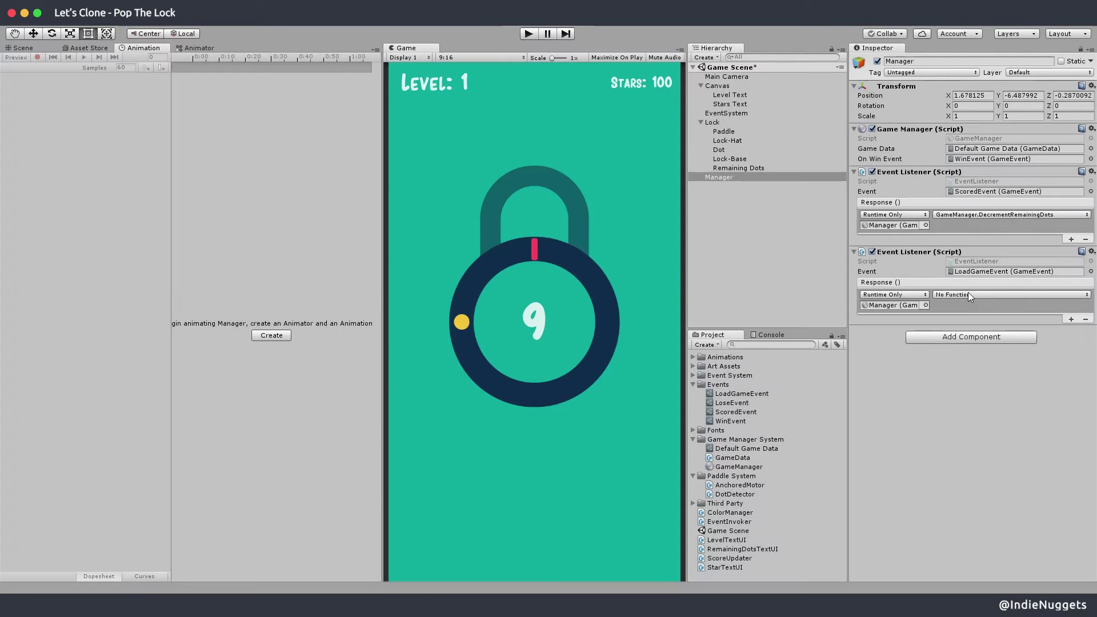
Set the LoadGameEvent response to GameManager.LoadNextLevel and play-test winning the level
left_click(968, 294)
mouse_move(977, 349)
left_click(846, 463)
key("super+p")
left_click(539, 357)
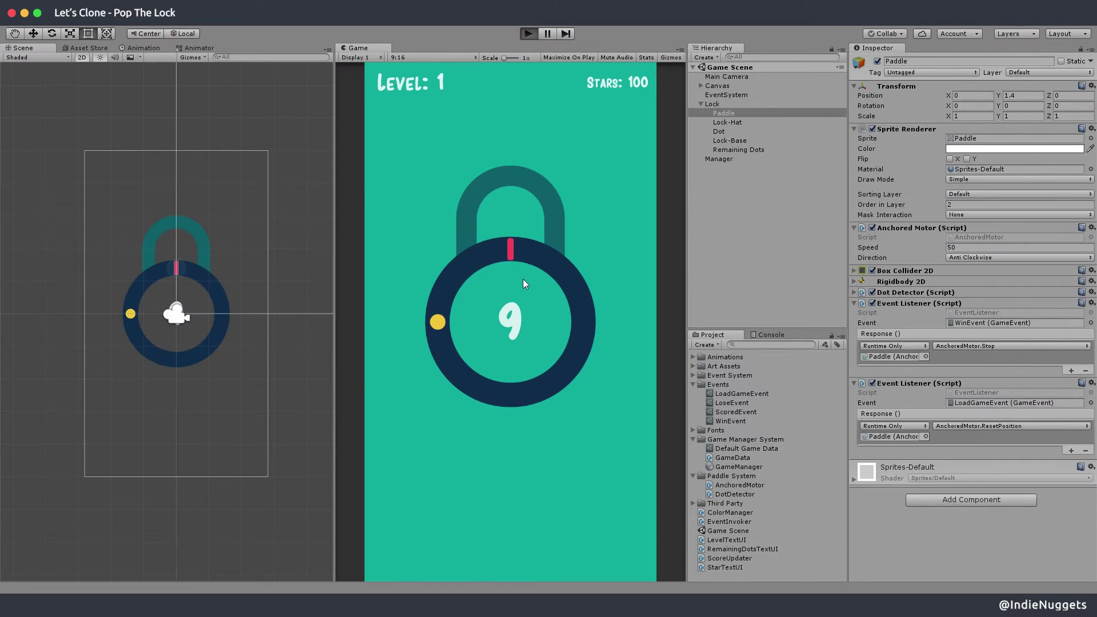
Tap through the level to reach Level 2, stop play mode, and select Paddle
left_click(504, 307)
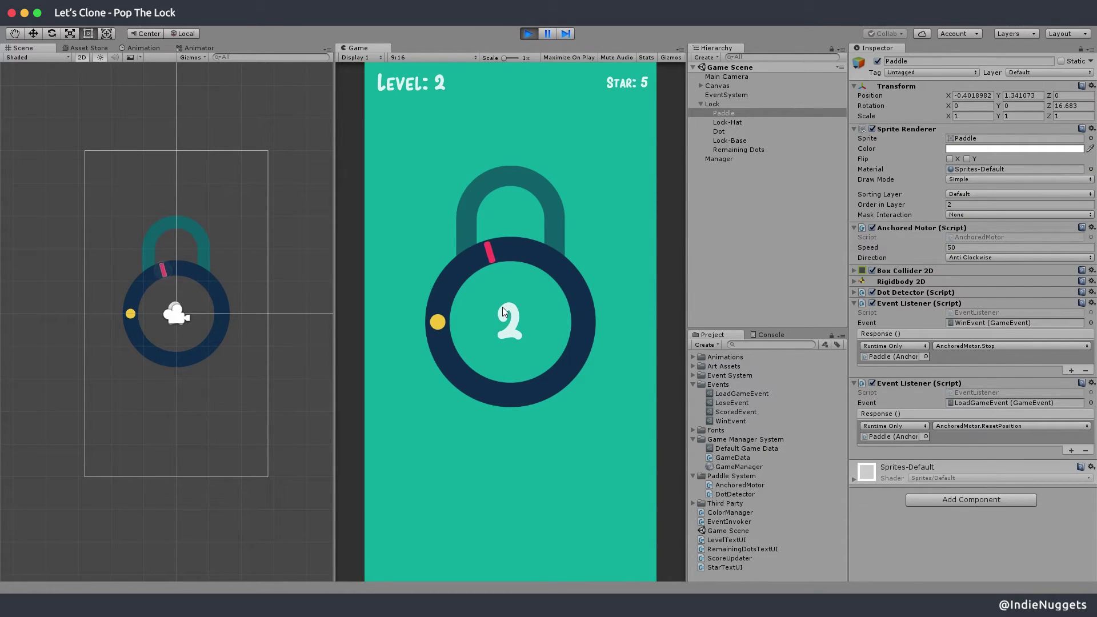
left_click(498, 303)
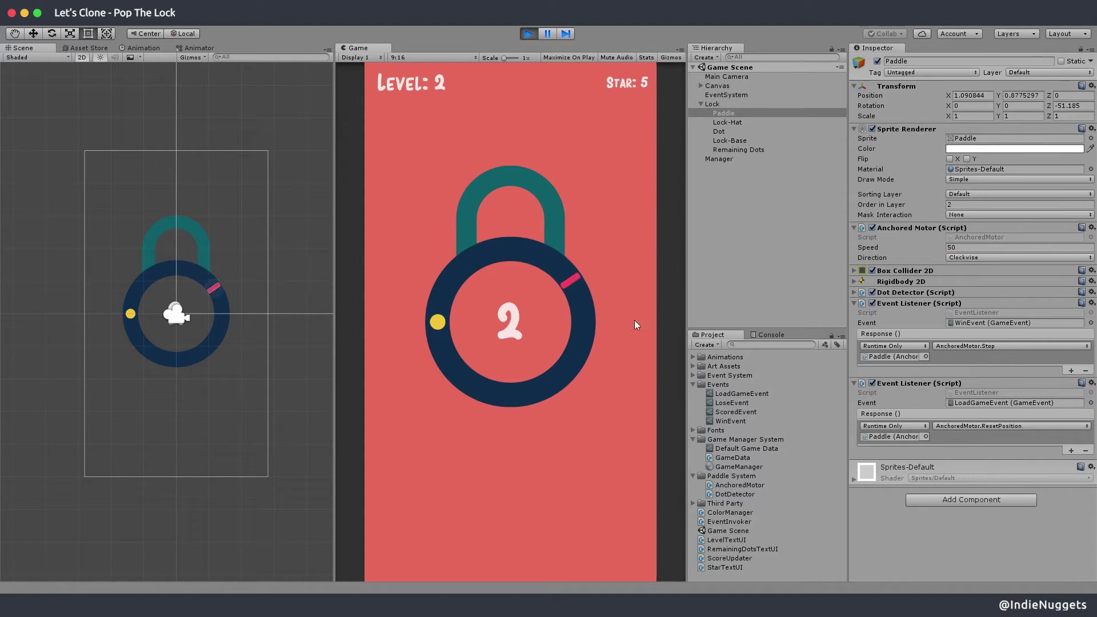
left_click(574, 357)
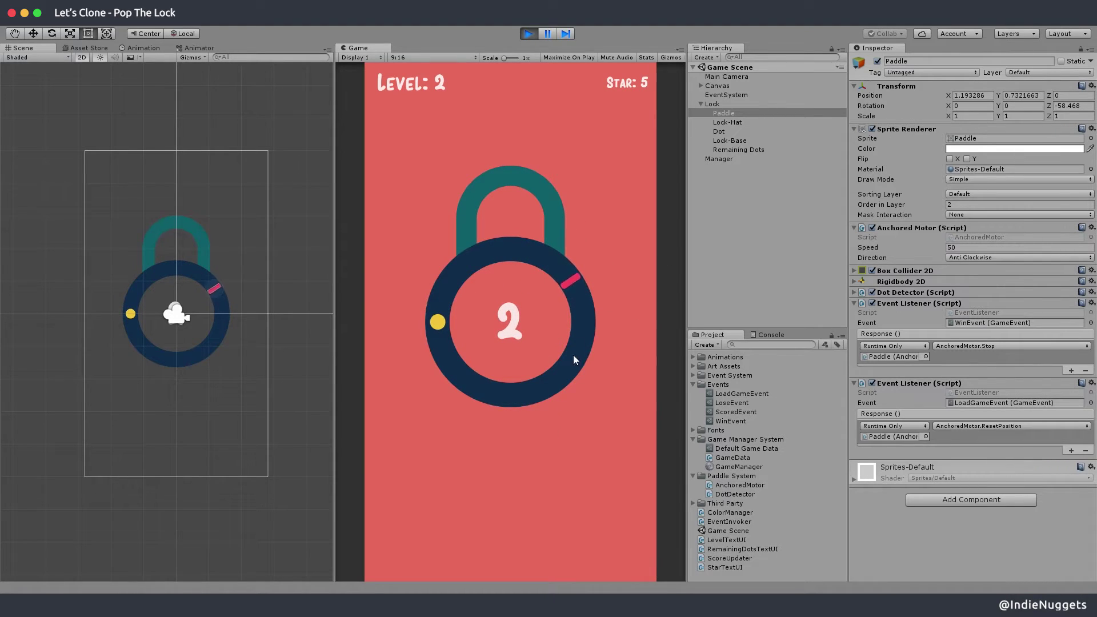
left_click(529, 33)
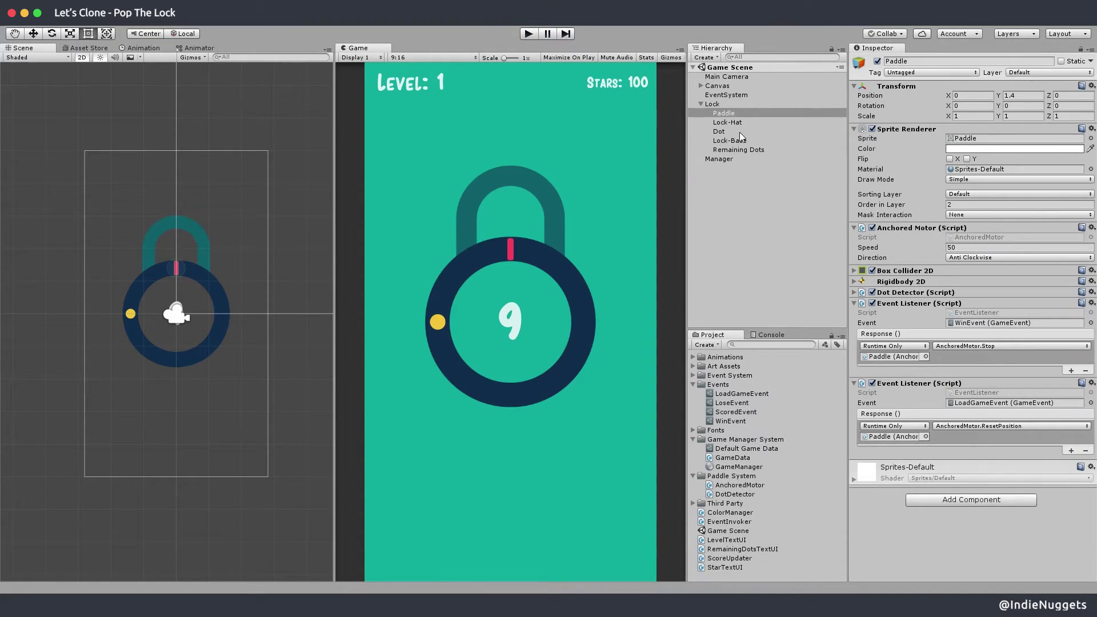
left_click(725, 105)
left_click(729, 114)
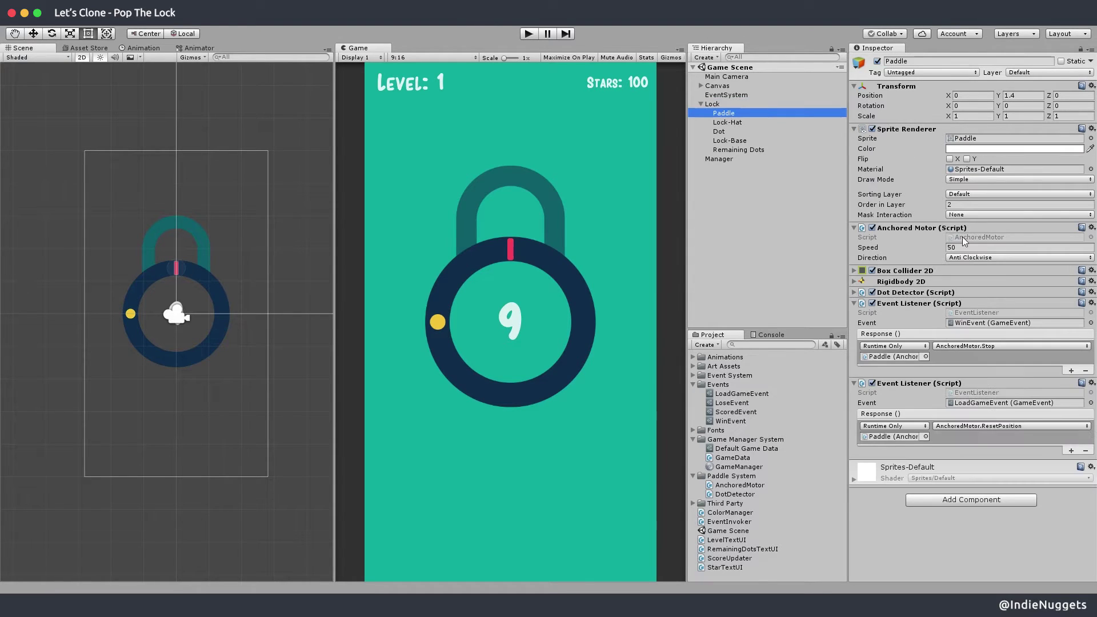
Add a third Event Listener to Paddle that listens to LoseEvent
left_click(989, 501)
type("event")
key("Return")
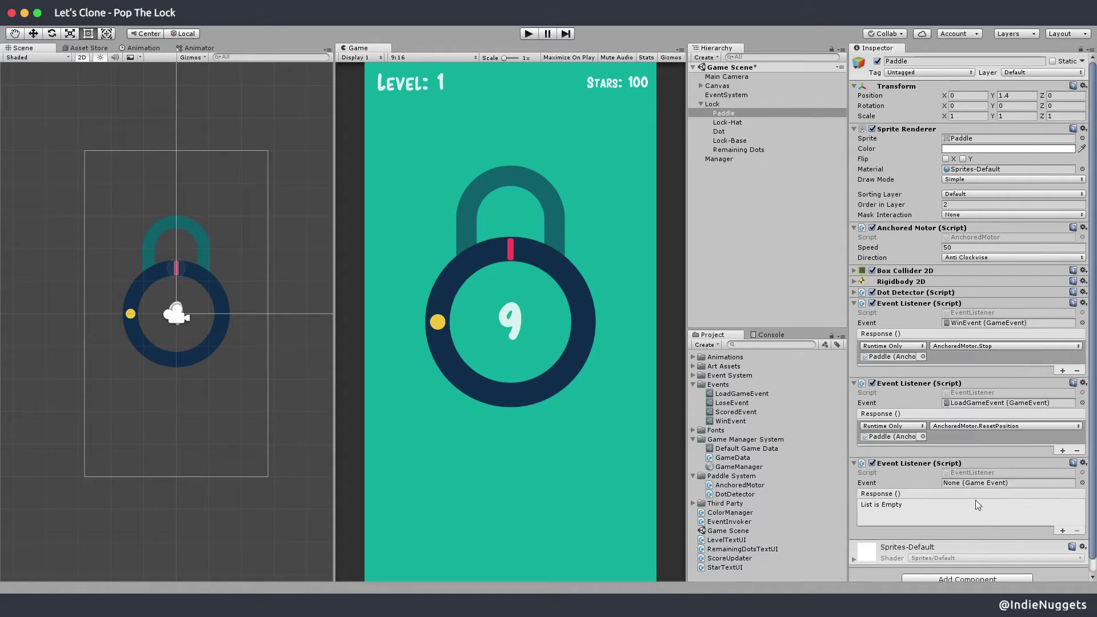
left_click_drag(732, 403, 974, 474)
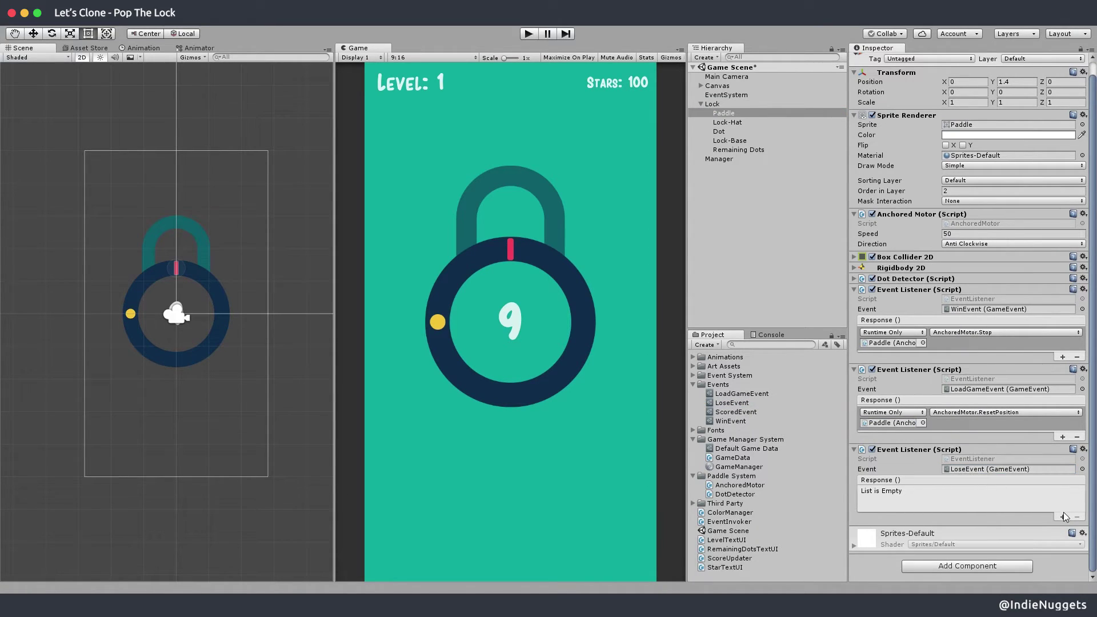
Give the listener a response calling AnchoredMotor.Stop() on Paddle, then start the game
left_click(1063, 517)
left_click_drag(910, 243, 889, 503)
left_click(1006, 492)
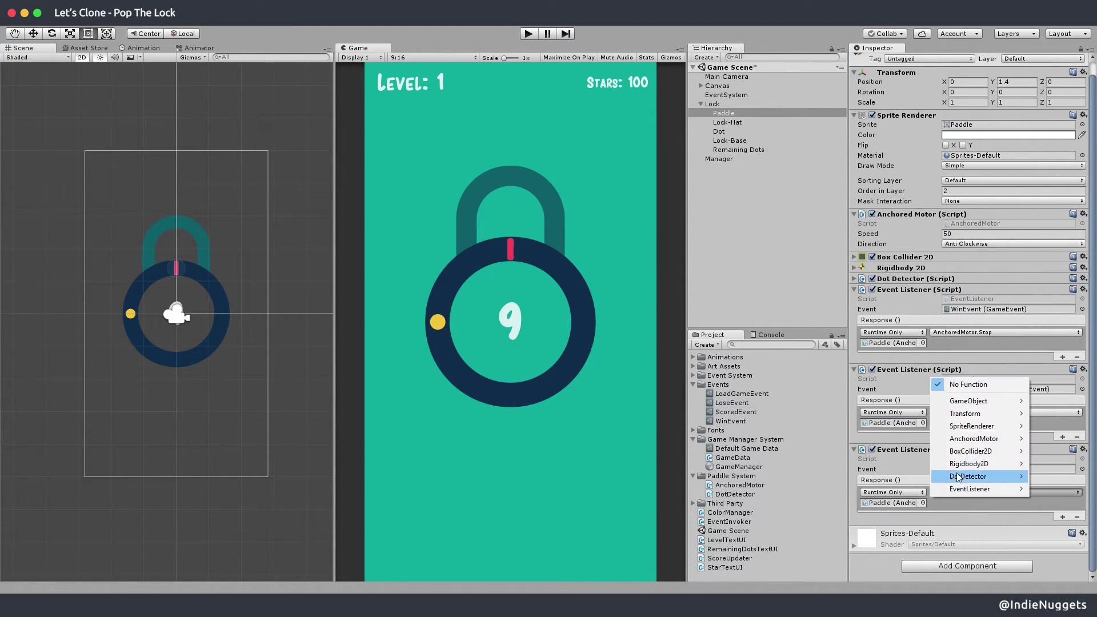
mouse_move(975, 438)
left_click(817, 577)
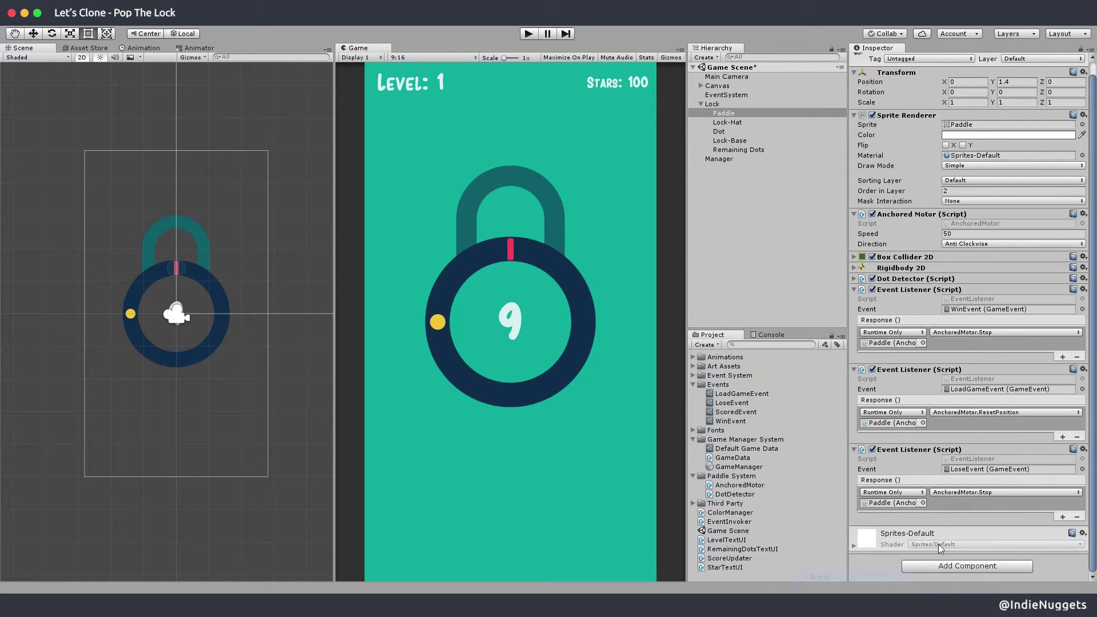
key("super+p")
Play a round, then expand Dot Detector (Script) and open its script
left_click(510, 314)
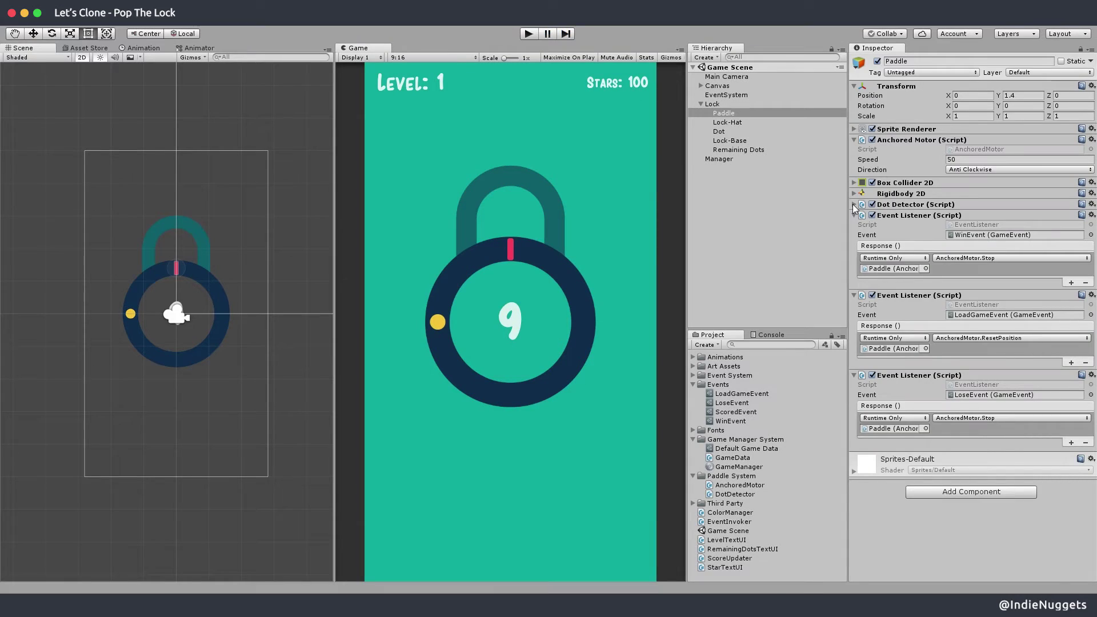
left_click(855, 205)
double_click(978, 215)
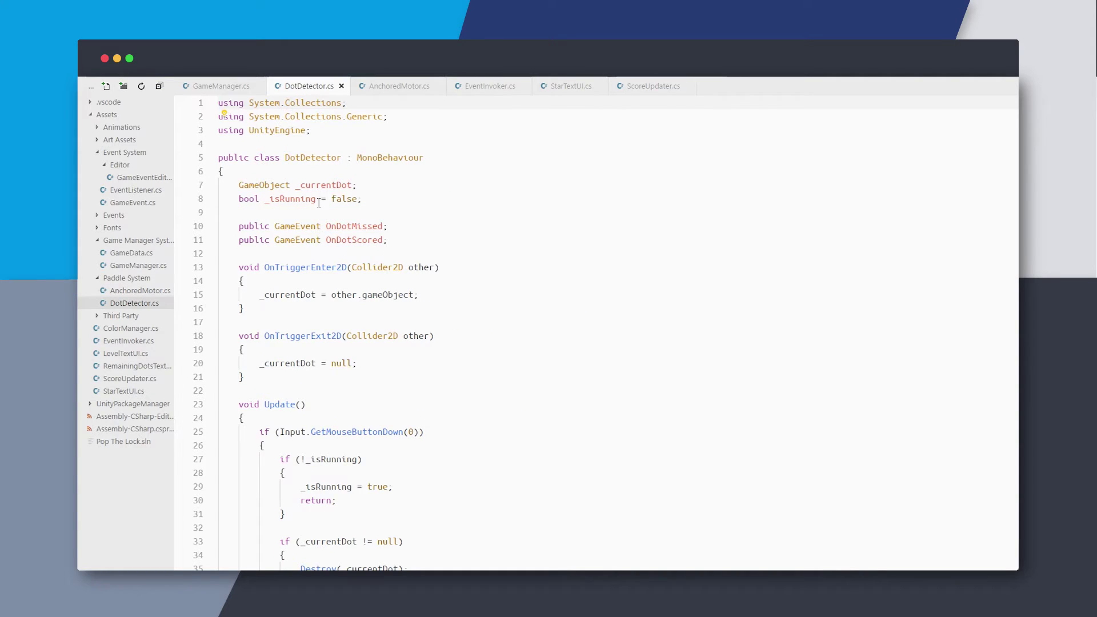
Inspect the duplicate _isRunning declarations in DotDetector.cs and AnchoredMotor.cs
left_click(319, 202)
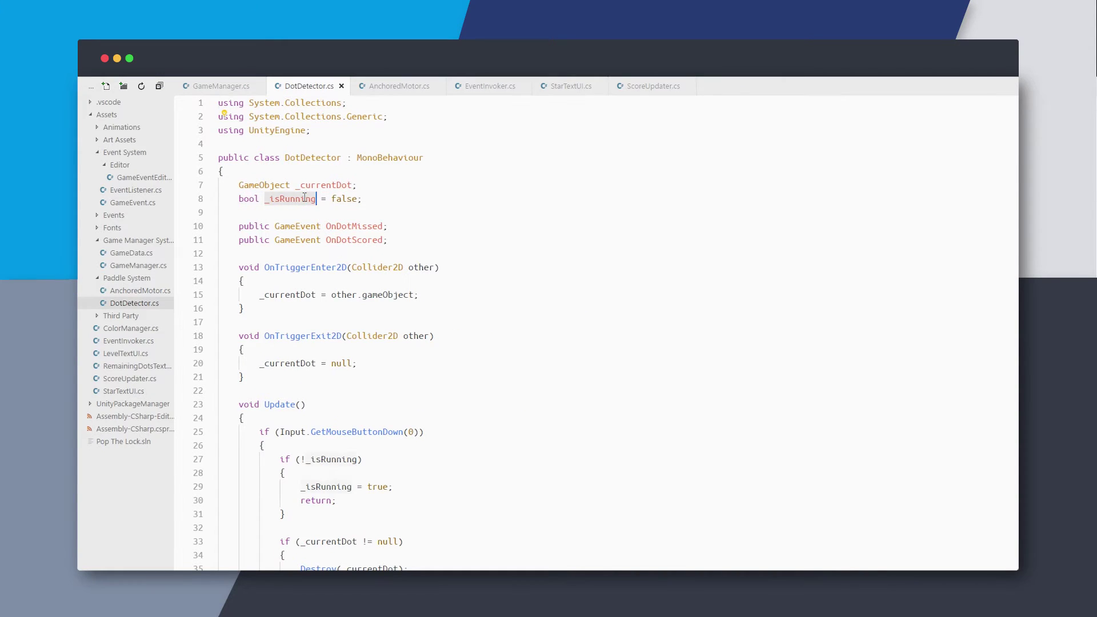
left_click_drag(239, 199, 390, 198)
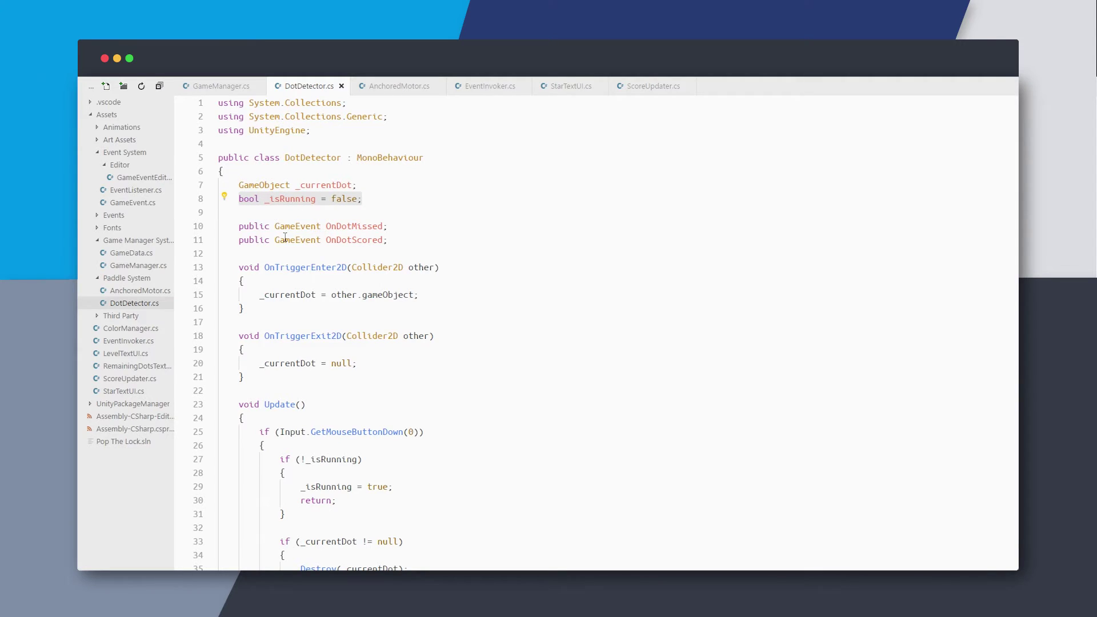
left_click(240, 199)
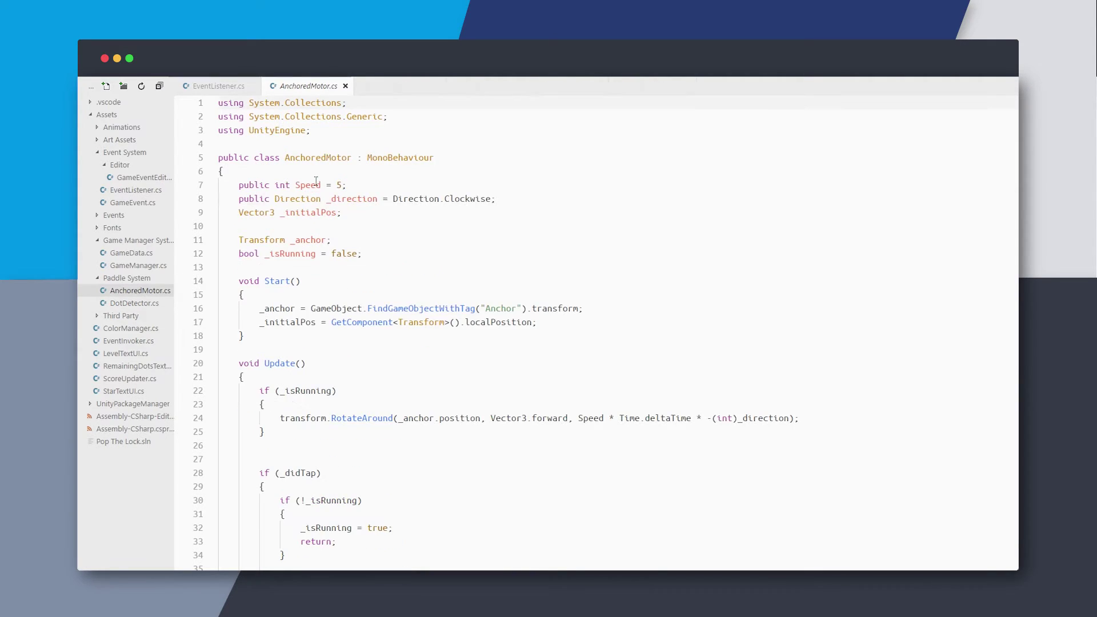
triple_click(294, 257)
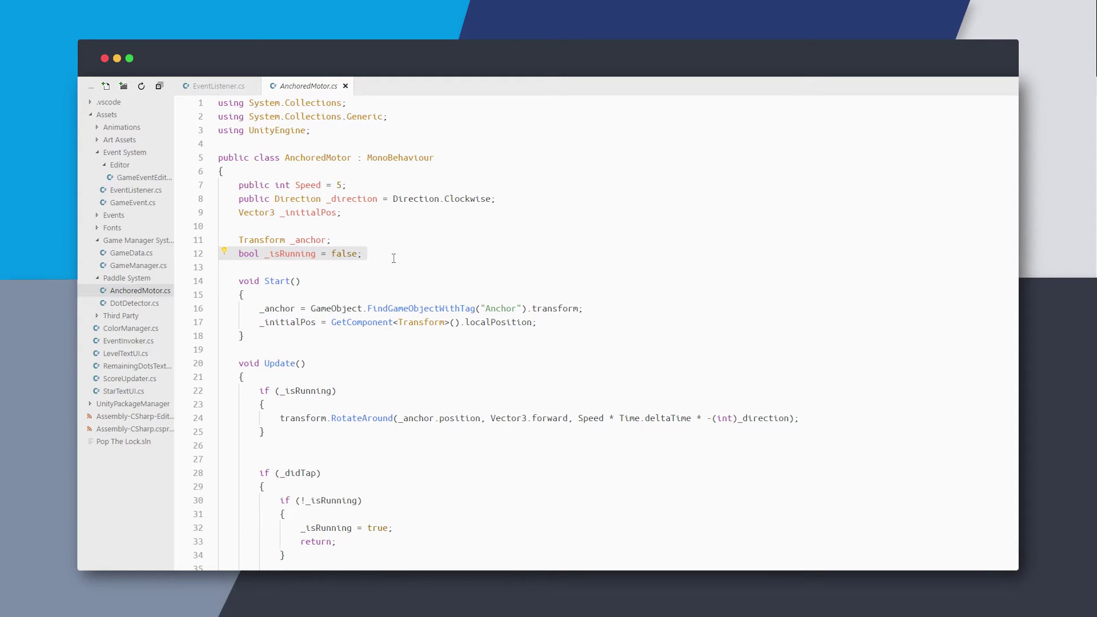
left_click(394, 255)
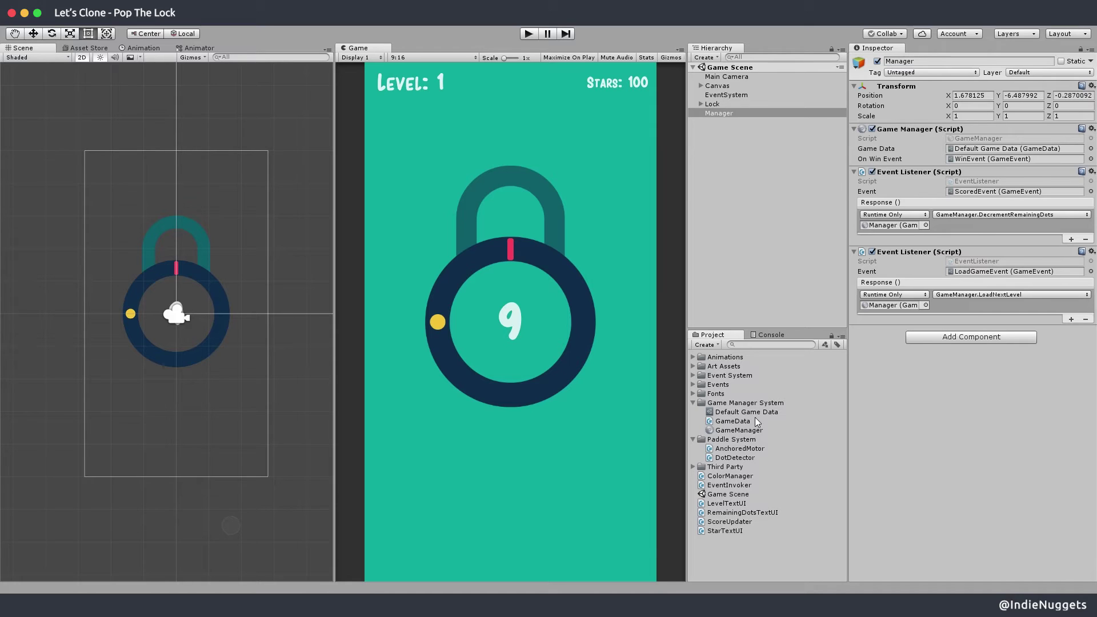
Add 'public bool IsRunning = false;' below the Stars field in GameData.cs and save
left_click(758, 422)
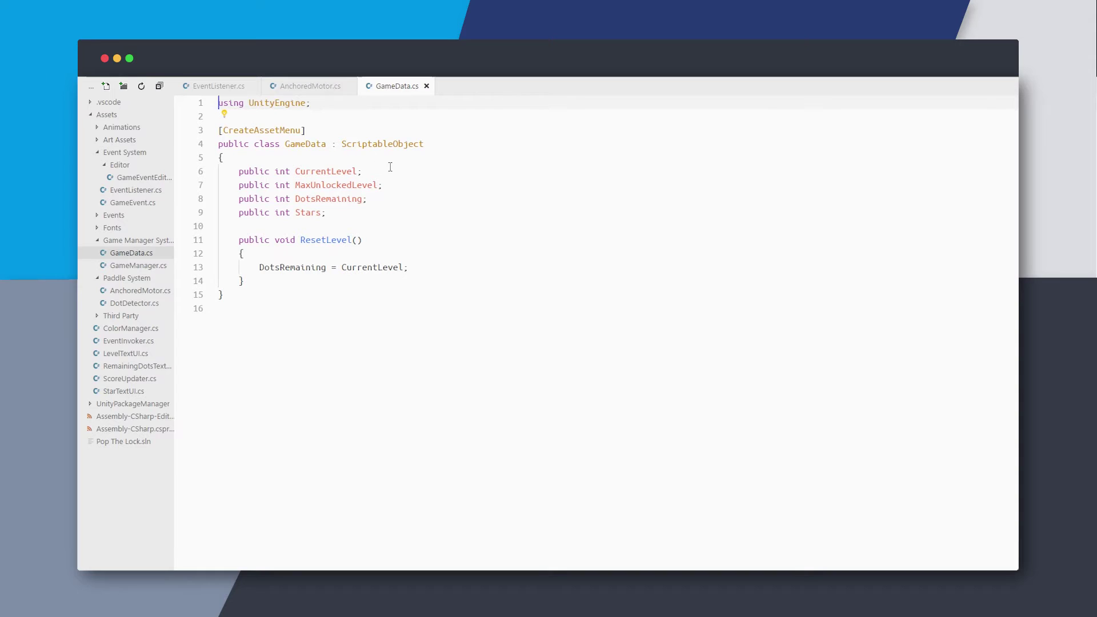
left_click(374, 212)
key("Return")
type("public bool IsRunning = false;")
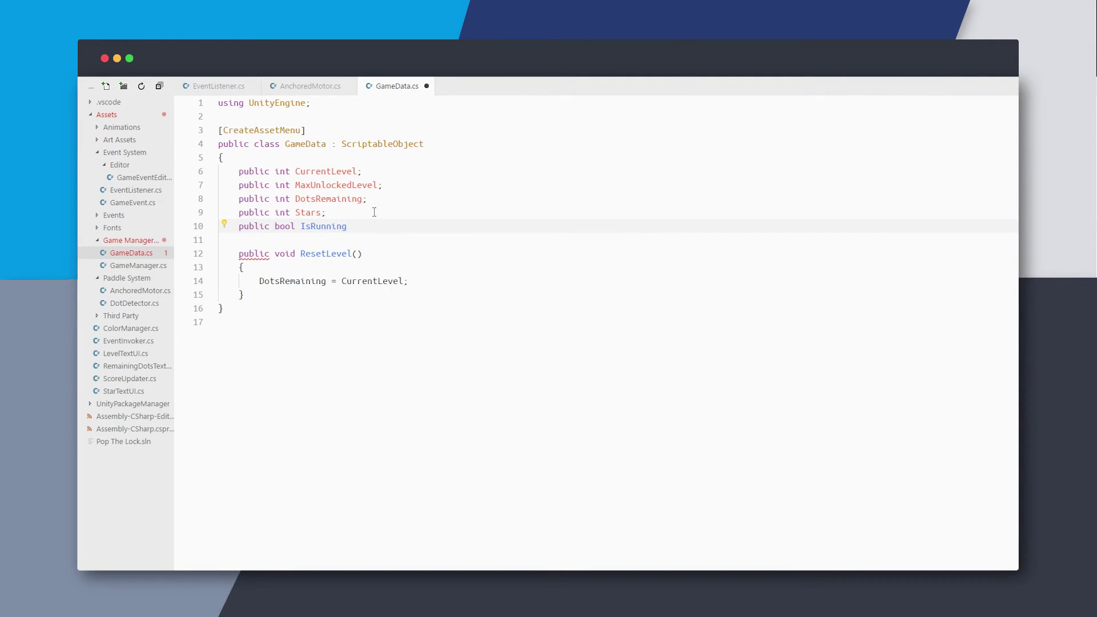
key("ctrl+s")
Add 'IsRunning = false;' inside GameData's ResetLevel and save
left_click(332, 254)
left_click(283, 269)
key("Return")
type("IsRunning = false;")
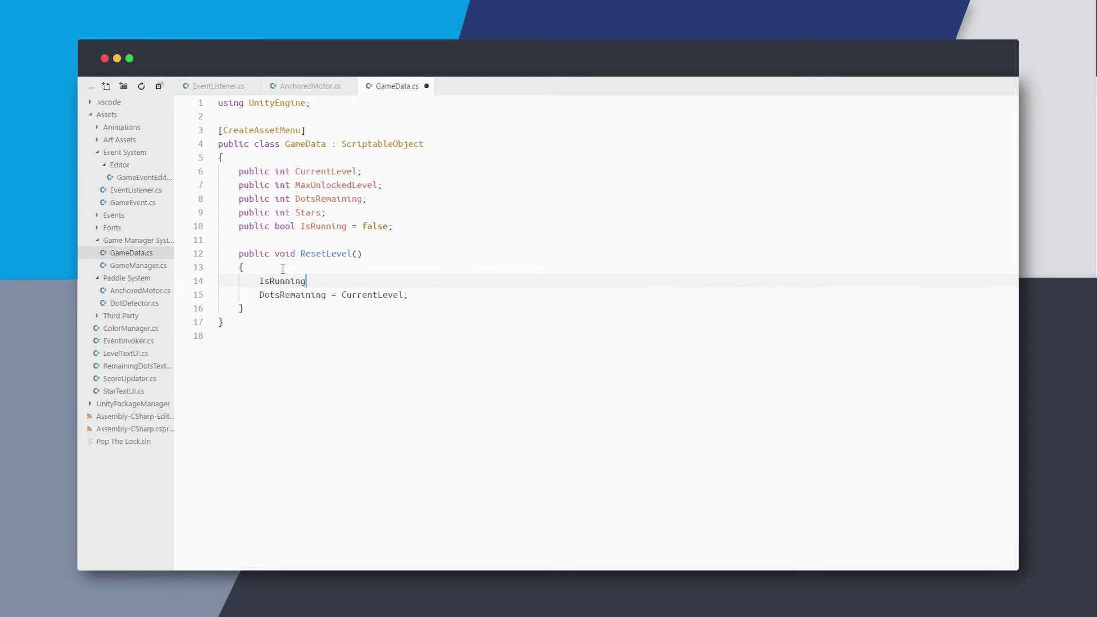
key("ctrl+s")
left_click(307, 354)
Add a 'public GameData GameData;' field to the AnchoredMotor class
left_click(313, 86)
left_click(293, 249)
left_click(291, 172)
key("Return")
type("public Gam")
key("Tab")
type("Game")
key("Tab")
type(";")
double_click(291, 404)
Replace _isRunning with GameData.IsRunning in AnchoredMotor's rotation condition, tap check and true assignment
type("GameData.IS")
key("Tab")
scroll(320, 457, "down", 1)
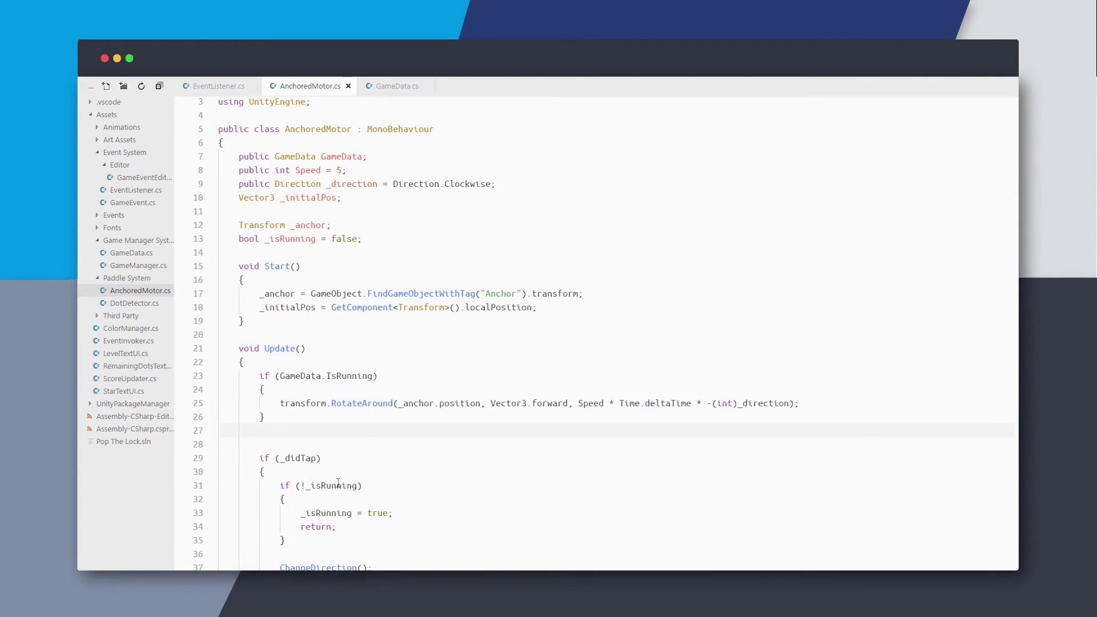
double_click(326, 486)
type("GameData.Is")
key("Tab")
double_click(340, 513)
type("Game")
key("Tab")
type(".Is")
Use GameData.IsRunning in Stop() and add a two-line comment about updating a remote variable
key("Tab")
scroll(327, 469, "down", 12)
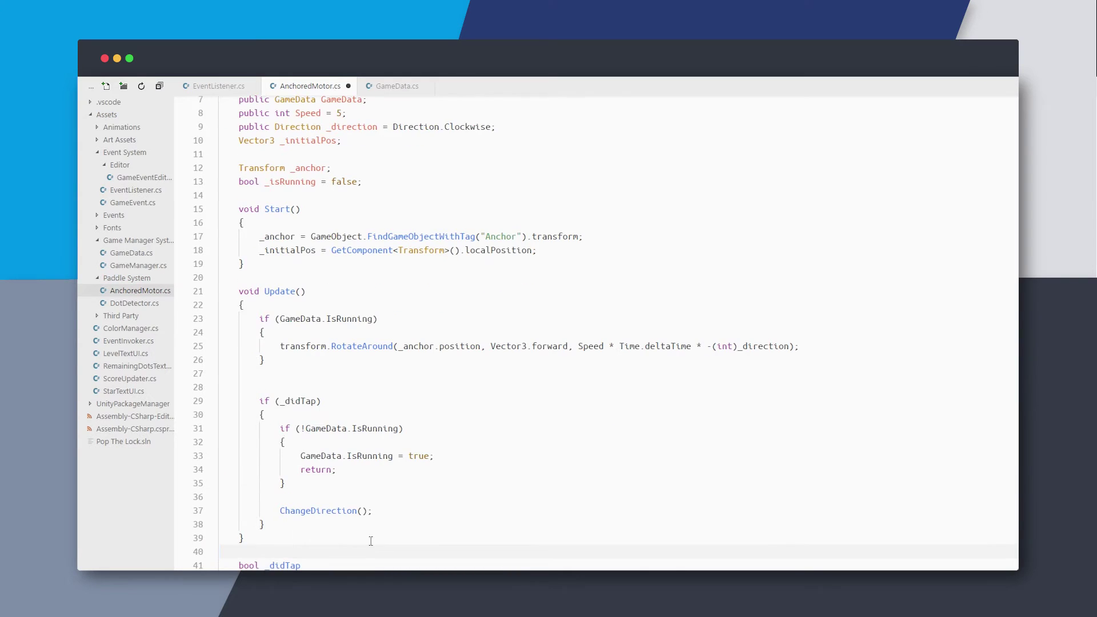
double_click(288, 508)
type("GameData.Is")
key("Tab")
key("Return")
type("//Updating a remote variable f")
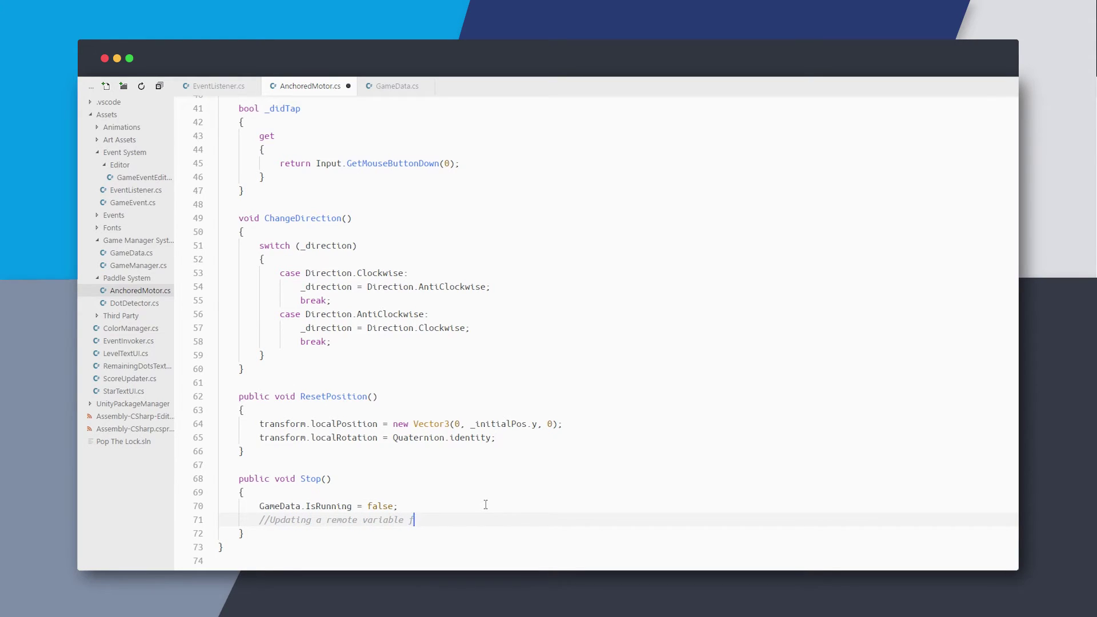
type("rom this script might not be the best approach")
key("Return")
type("//But for now its")
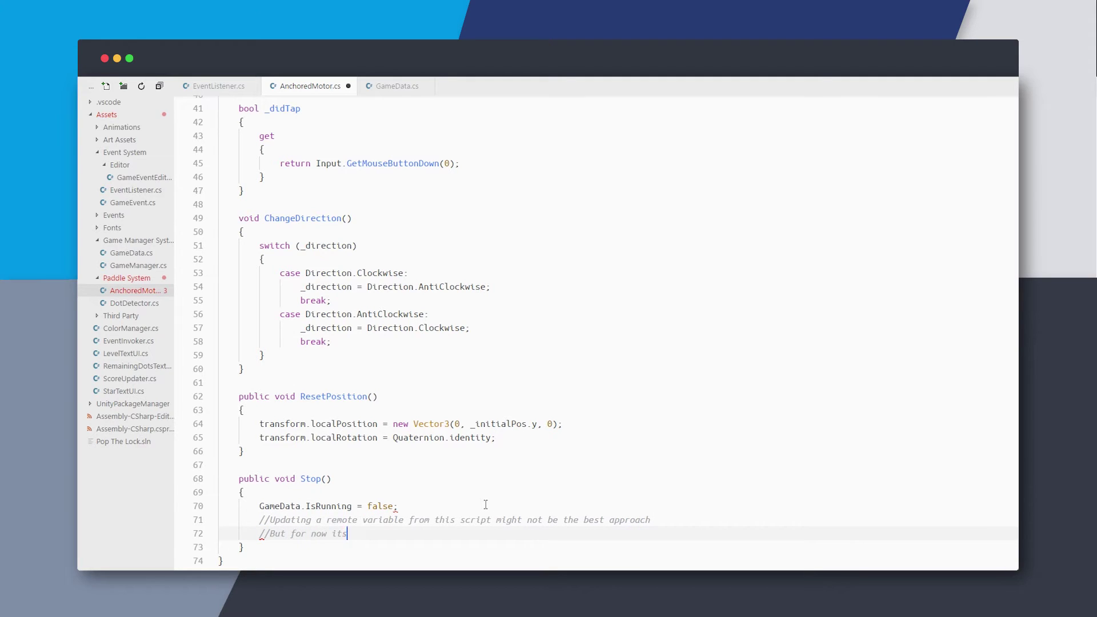
type(" fine..")
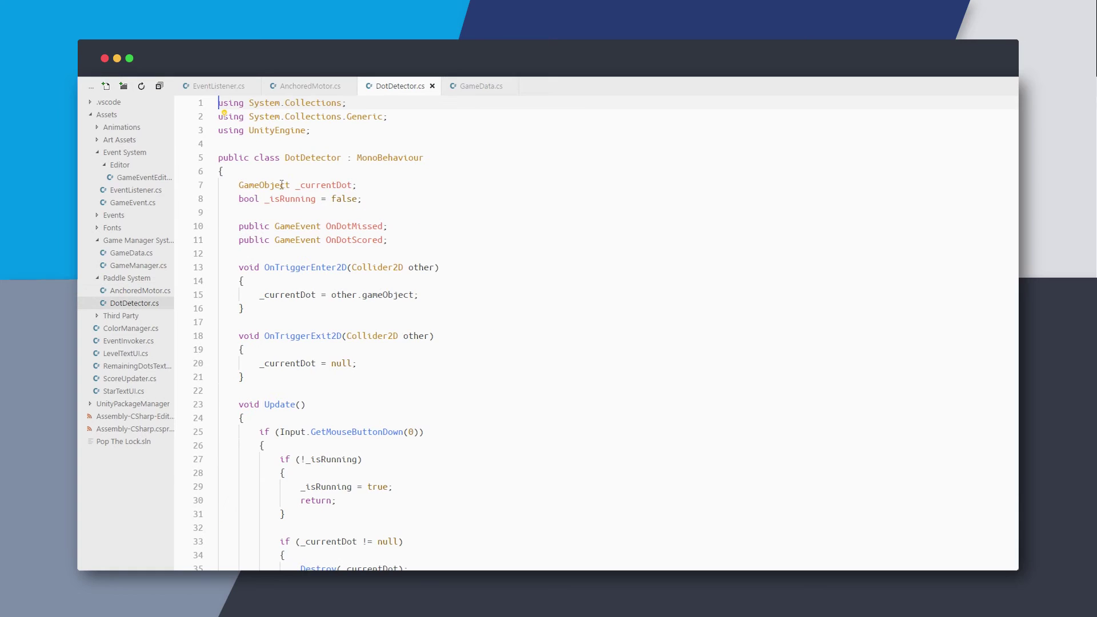
Add 'public GameData GameData;' to DotDetector.cs and switch its _isRunning uses to GameData.IsRunning
type("public GameData GameData;")
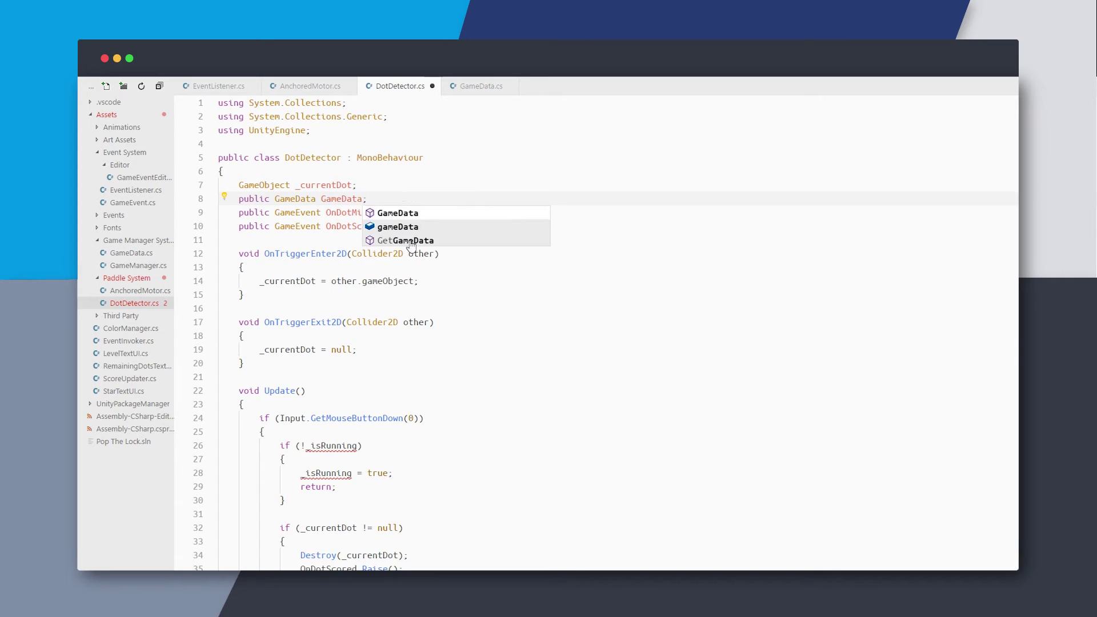
scroll(343, 418, "down", 2)
double_click(337, 417)
type("GameData.Gam")
key("BackSpace")
key("BackSpace")
key("BackSpace")
type("IsRunning")
key("ctrl+s")
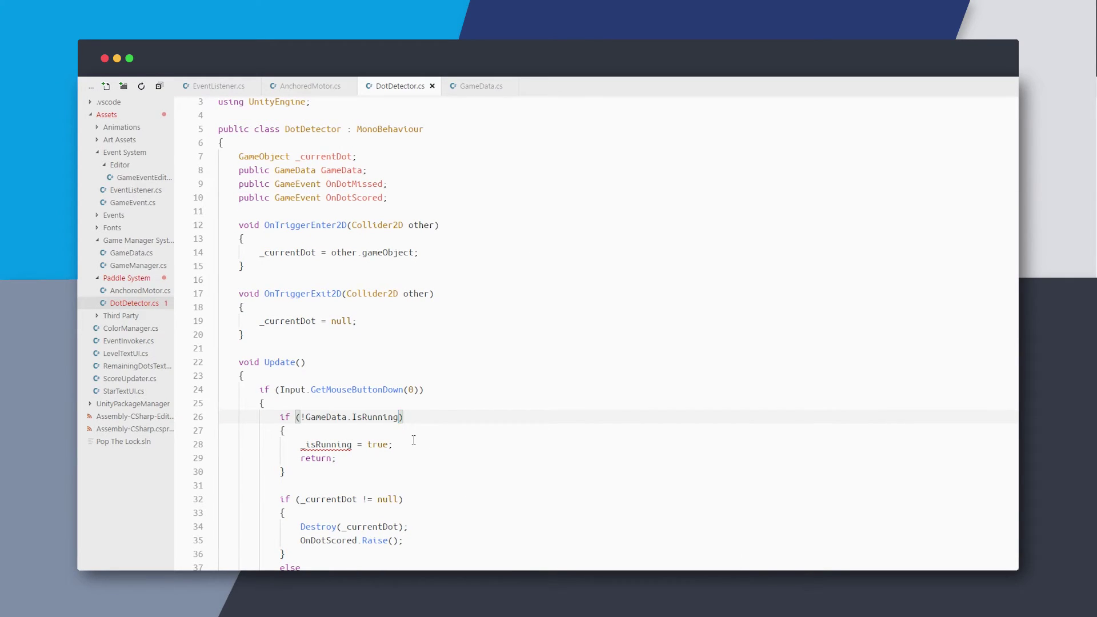
double_click(326, 444)
type("GameData.IsRunning")
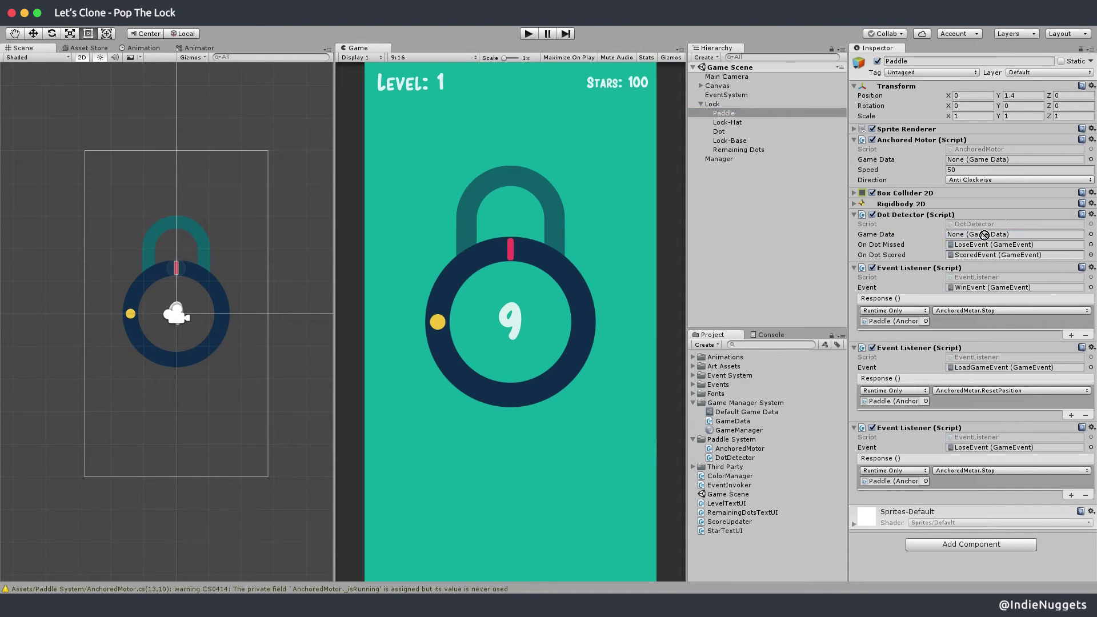
Assign Default Game Data to Dot Detector and Anchored Motor, then start the game
left_click_drag(984, 235, 1006, 235)
left_click_drag(746, 412, 1012, 160)
key("super+p")
Play a round and inspect Default Game Data, whose Is Running stays unchecked
left_click(568, 469)
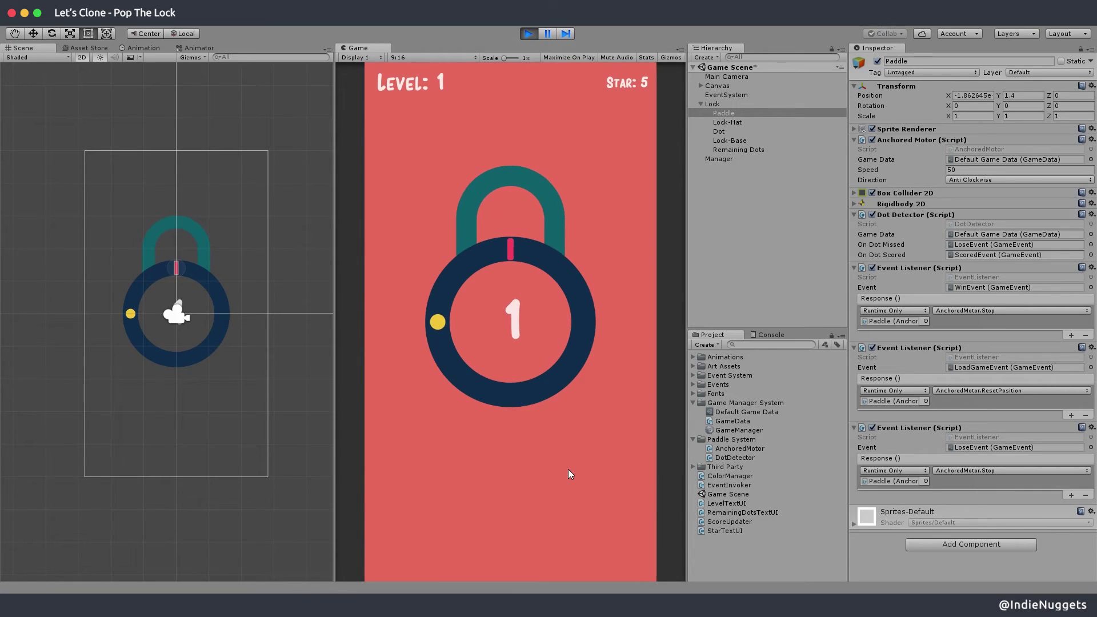
left_click(741, 413)
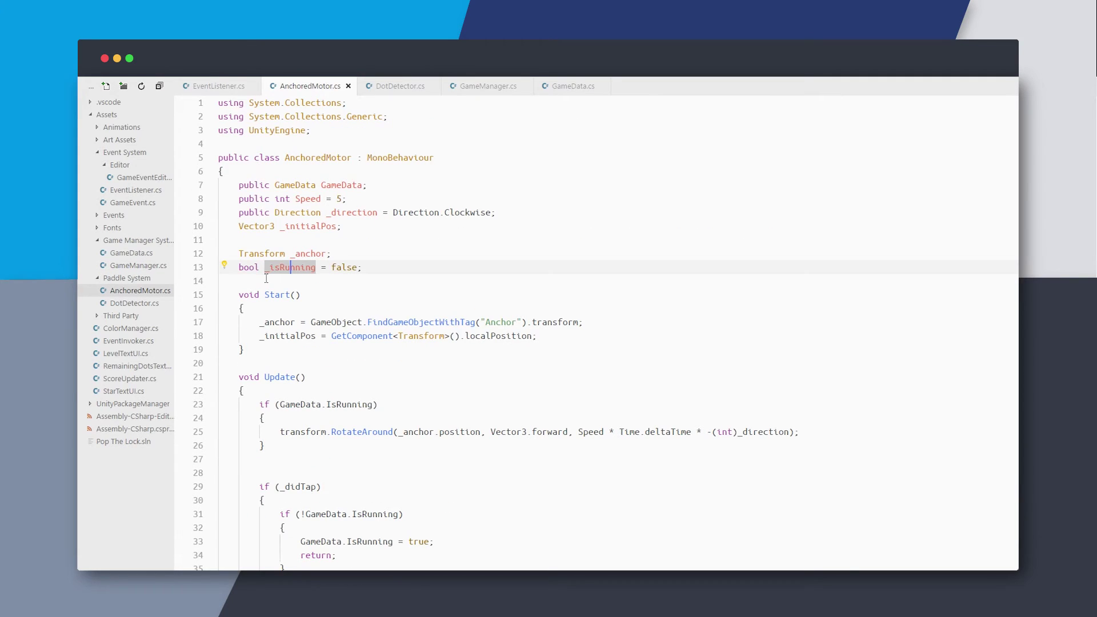
Delete AnchoredMotor's _isRunning field, use 'if (_didTap && GameData.IsRunning)', and remove the inner check
left_click_drag(380, 267, 377, 255)
key("BackSpace")
scroll(469, 442, "down", 3)
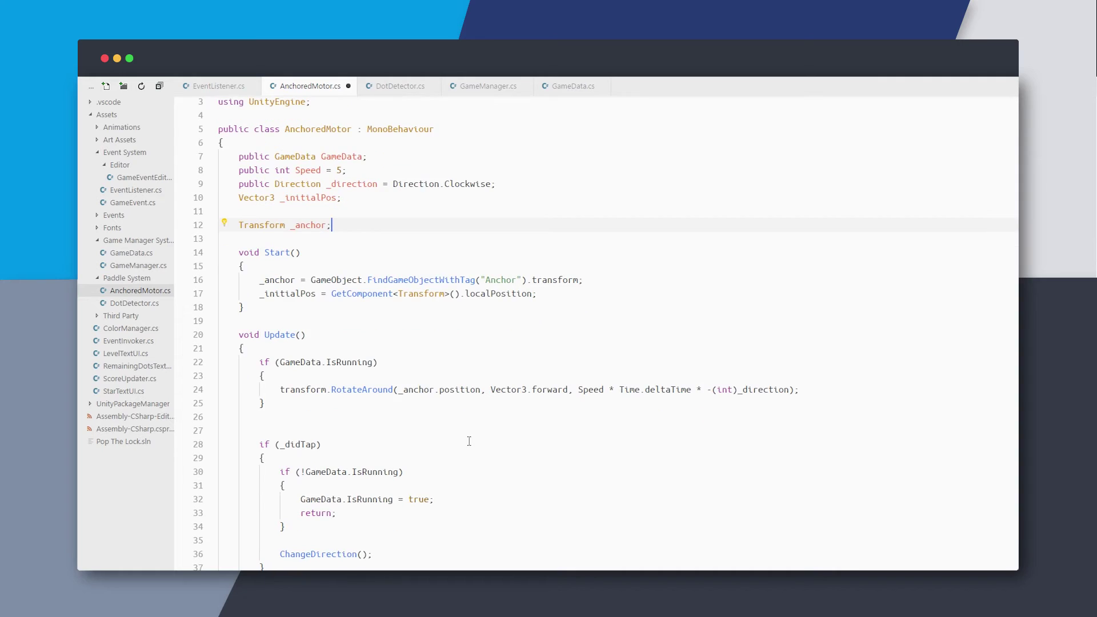
scroll(469, 441, "down", 1)
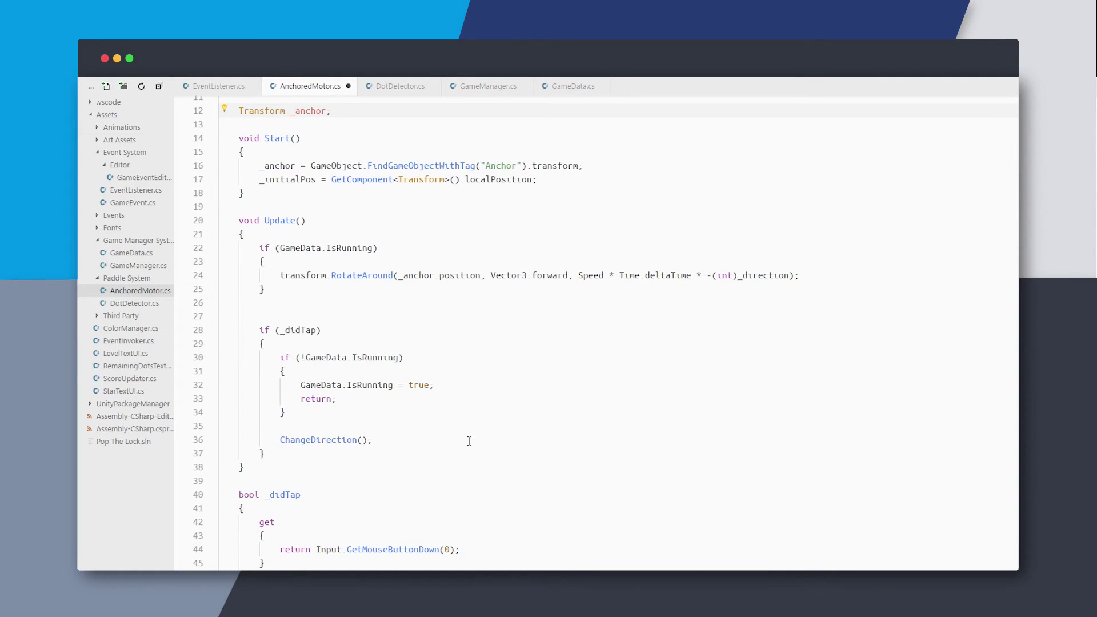
left_click(317, 331)
type("&&")
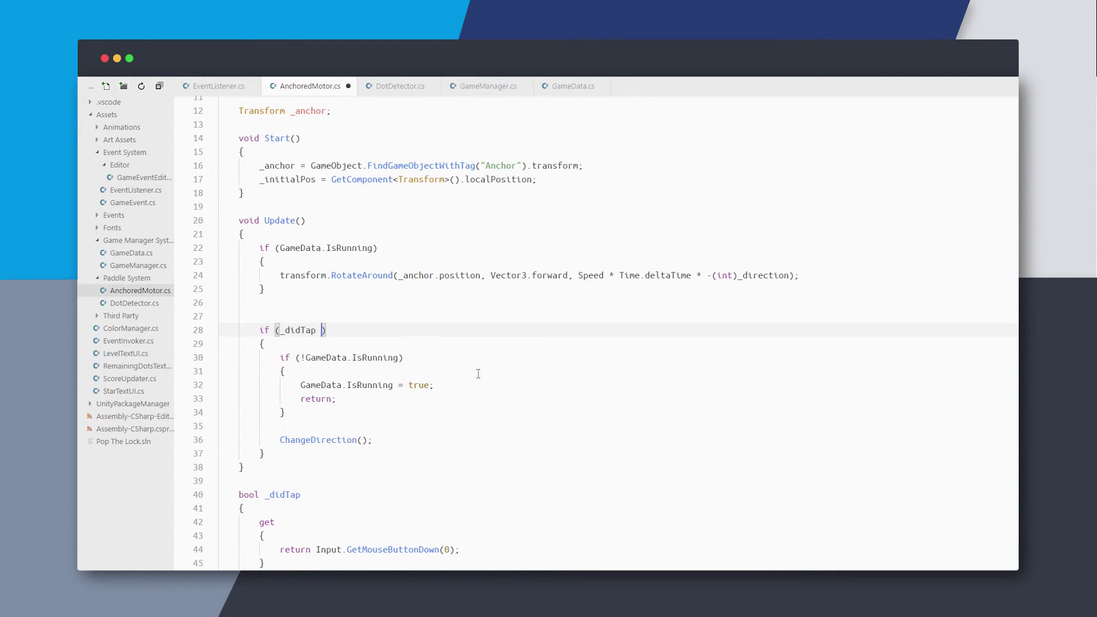
type(" GameData.IsRunning")
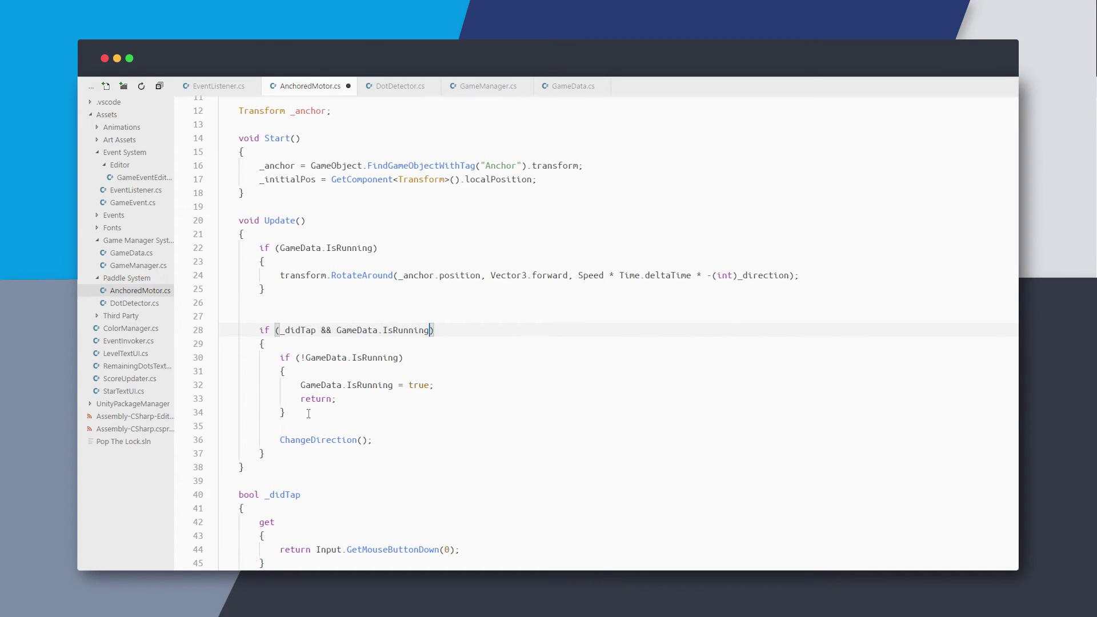
left_click_drag(288, 414, 286, 347)
key("BackSpace")
key("Delete")
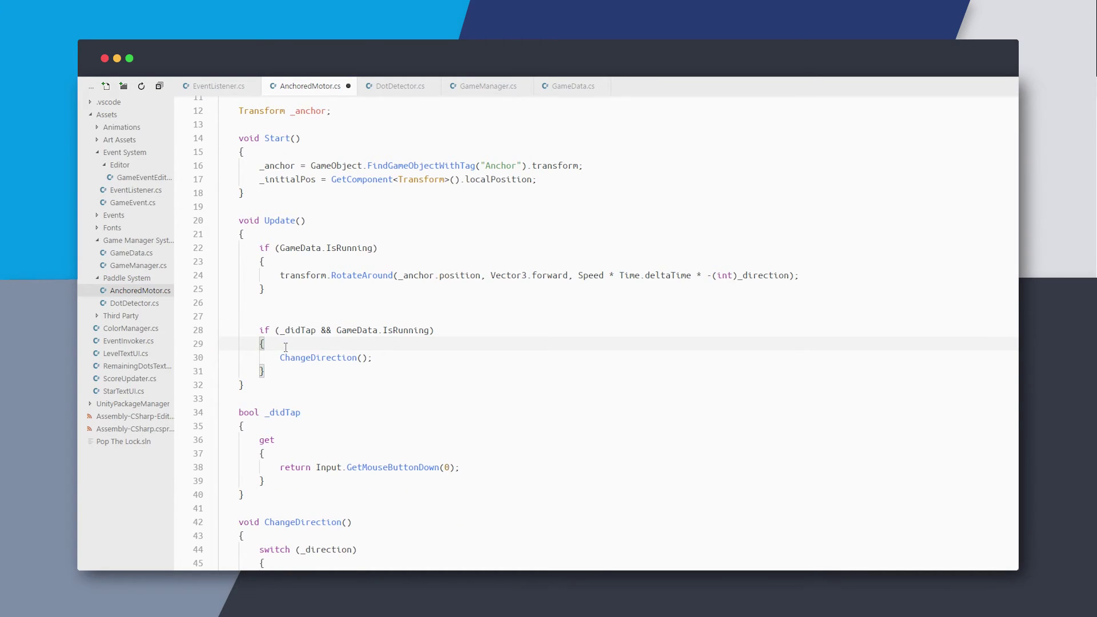
Select the start-running block in DotDetector's Update
scroll(286, 347, "up", 5)
key("ctrl+Tab")
left_click_drag(286, 443, 283, 371)
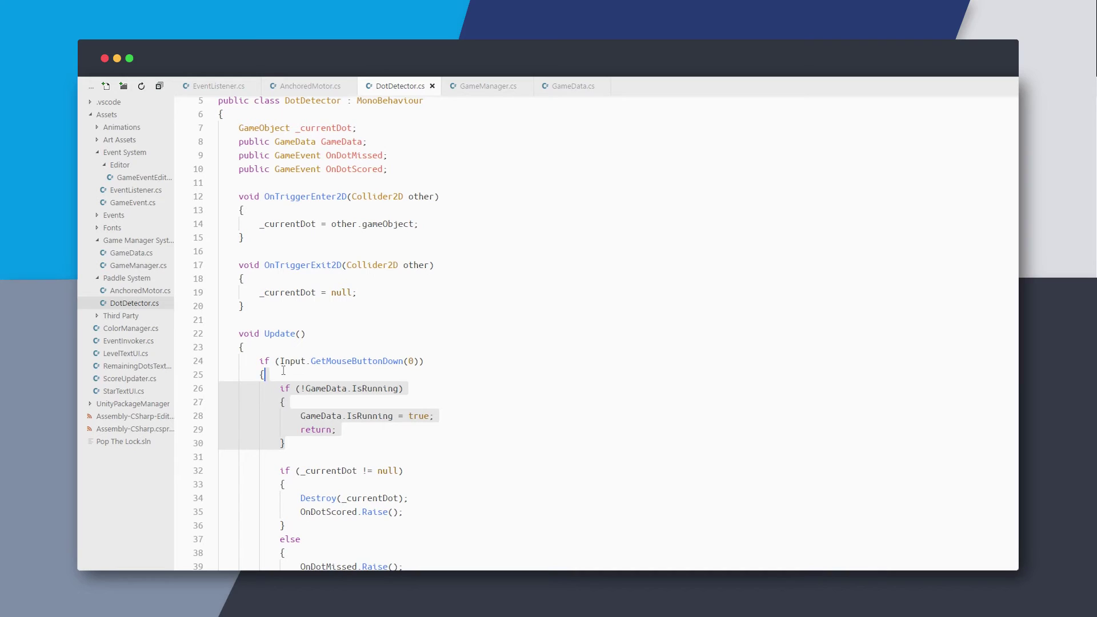